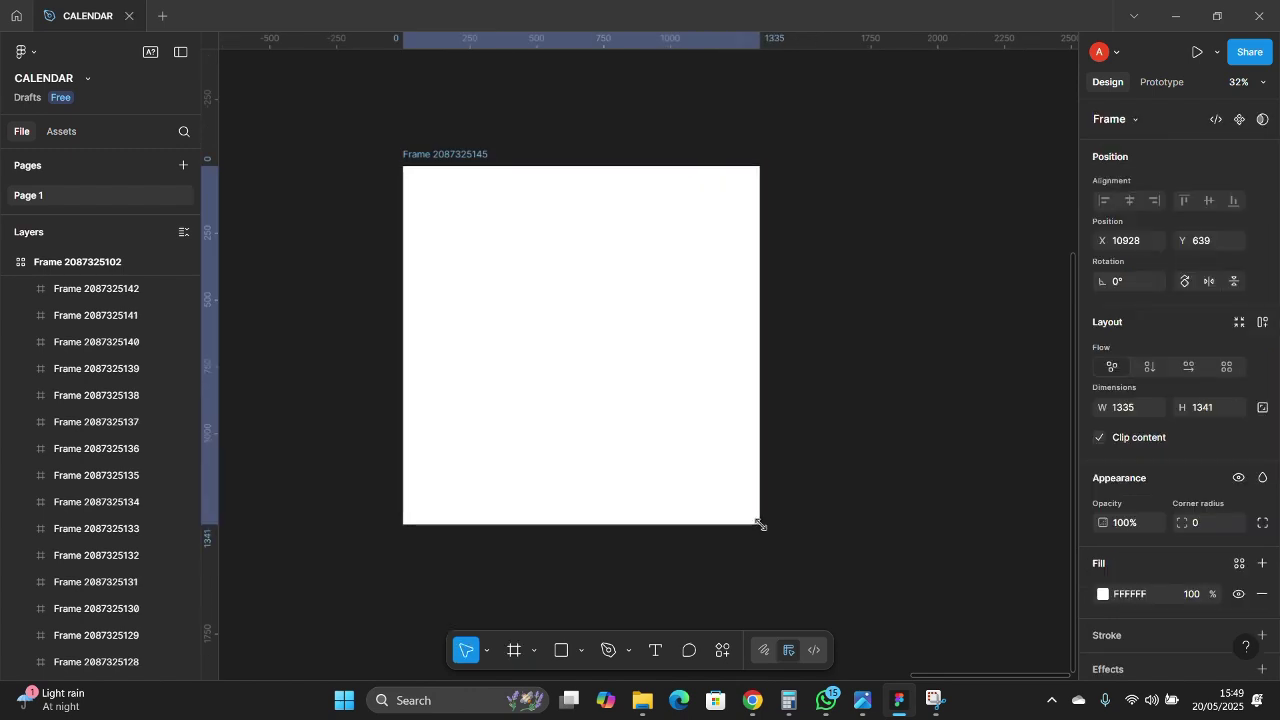
# - Set the new white frame's width to 1080 and its height to 1080
pyautogui.click(1136, 407)
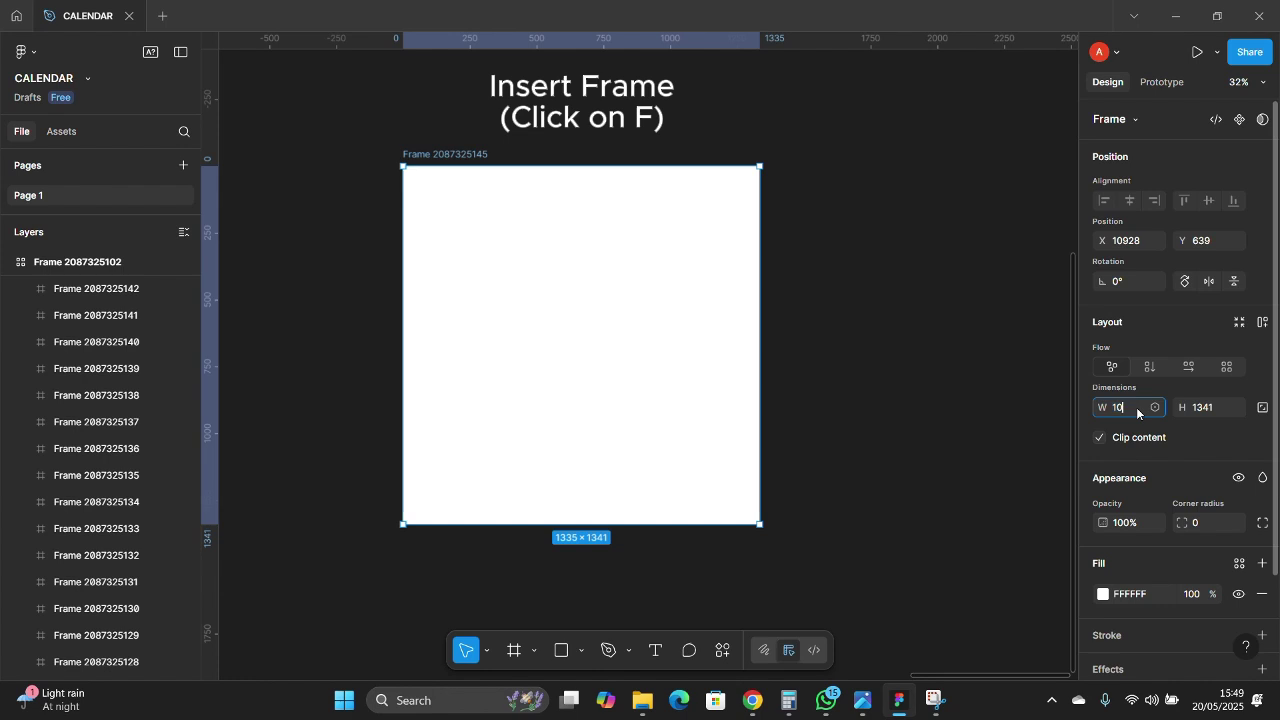
pyautogui.write('1080')
pyautogui.press('Return')
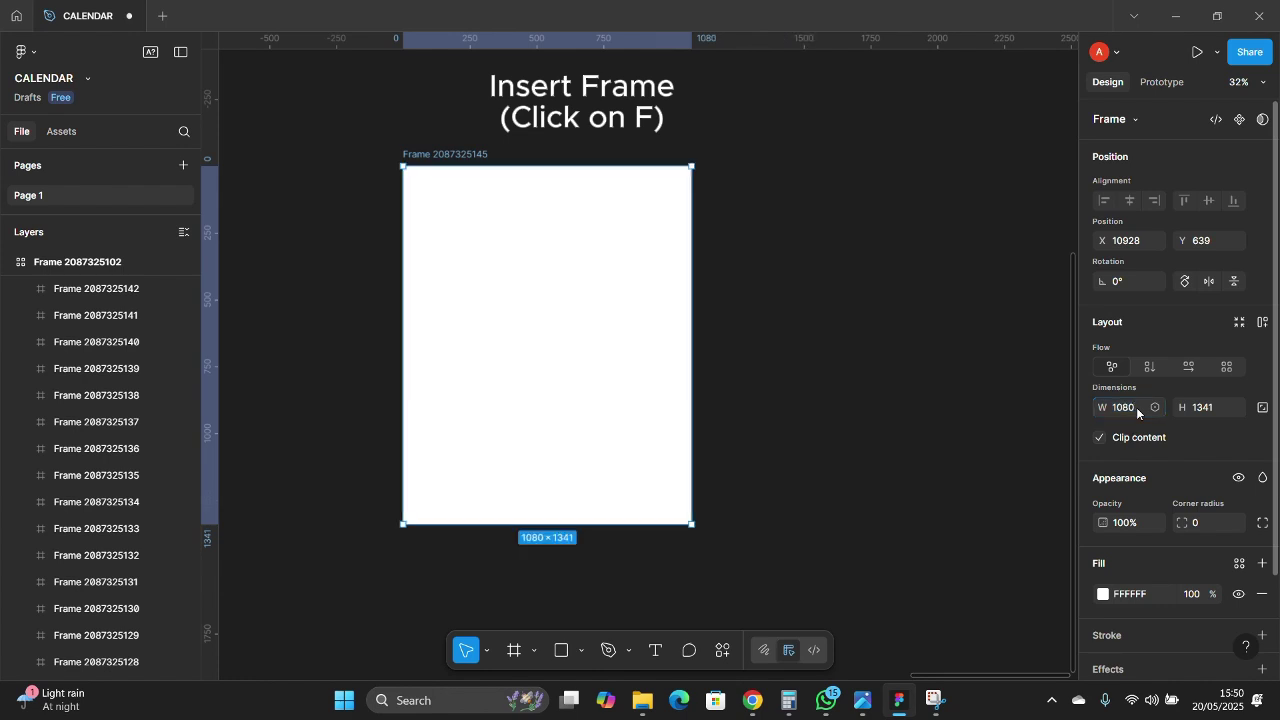
pyautogui.click(1224, 408)
pyautogui.write('1080')
pyautogui.press('Return')
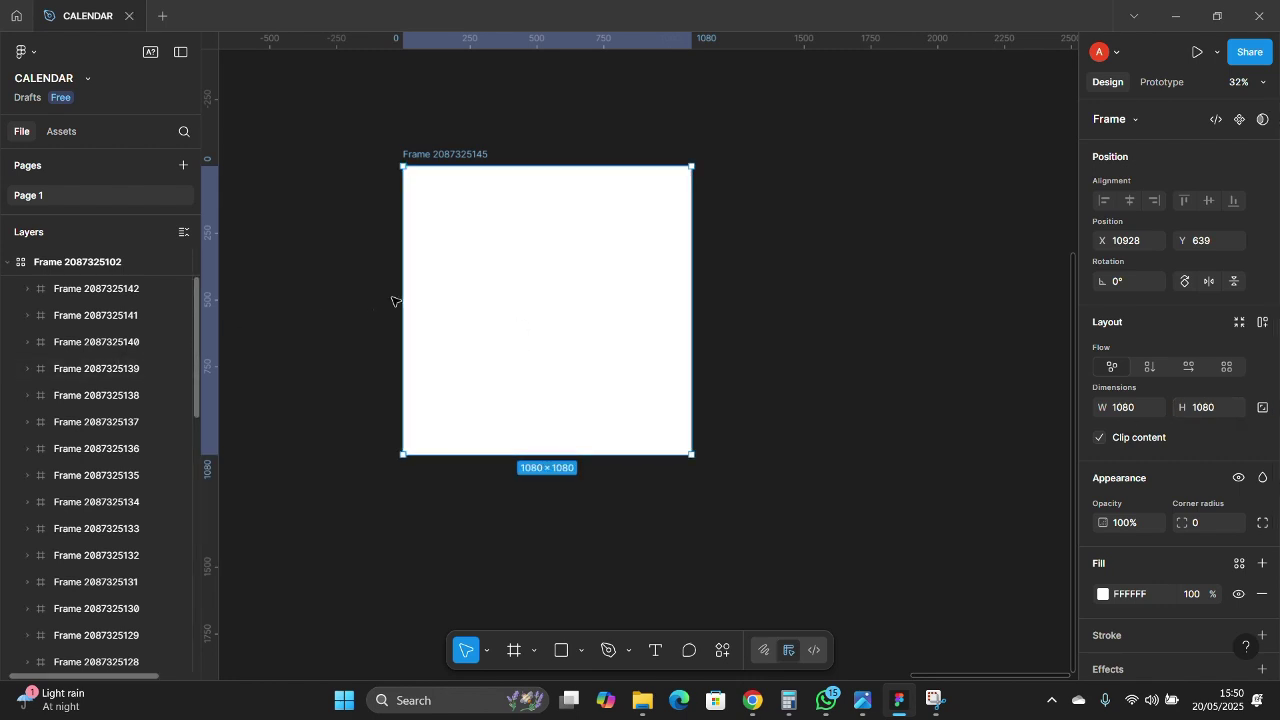
# - Move the white frame right across the empty canvas to about X 11527, Y 676, and deselect it
pyautogui.hscroll(-1, 430, 280)
pyautogui.scroll(1, 411, 279)
pyautogui.hscroll(1, 411, 279)
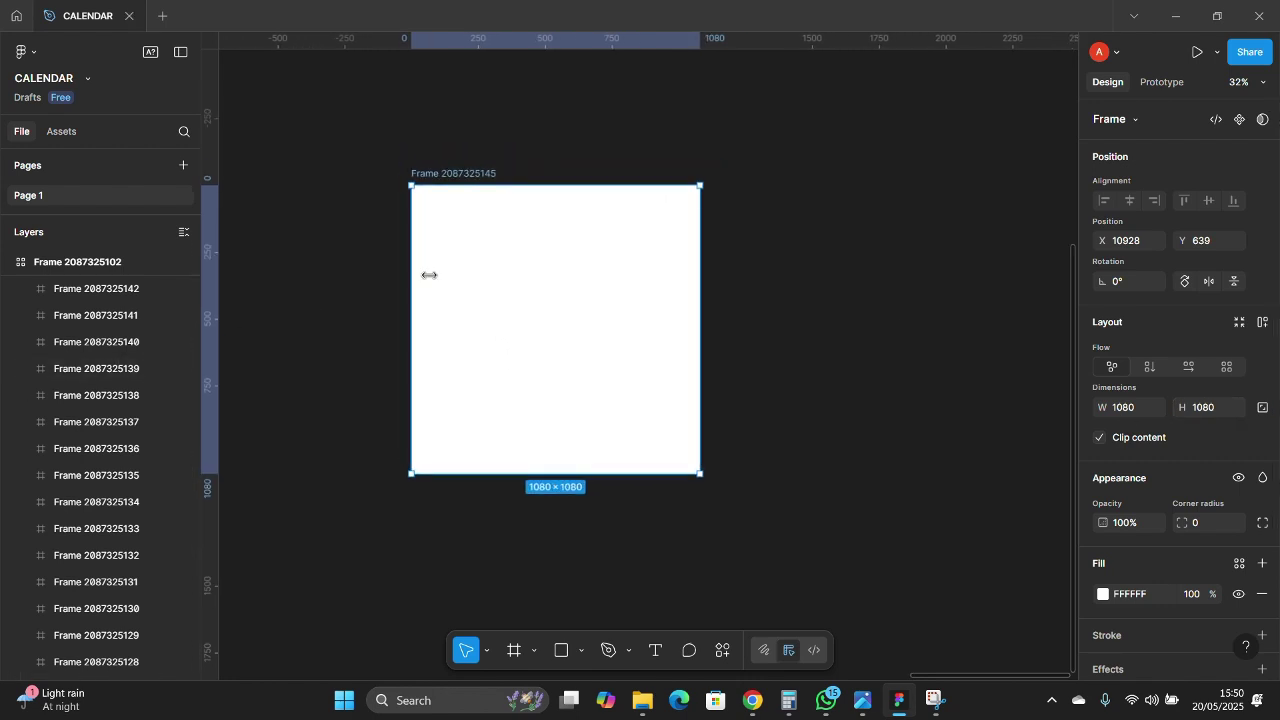
pyautogui.moveTo(580, 254); pyautogui.dragTo(728, 263)
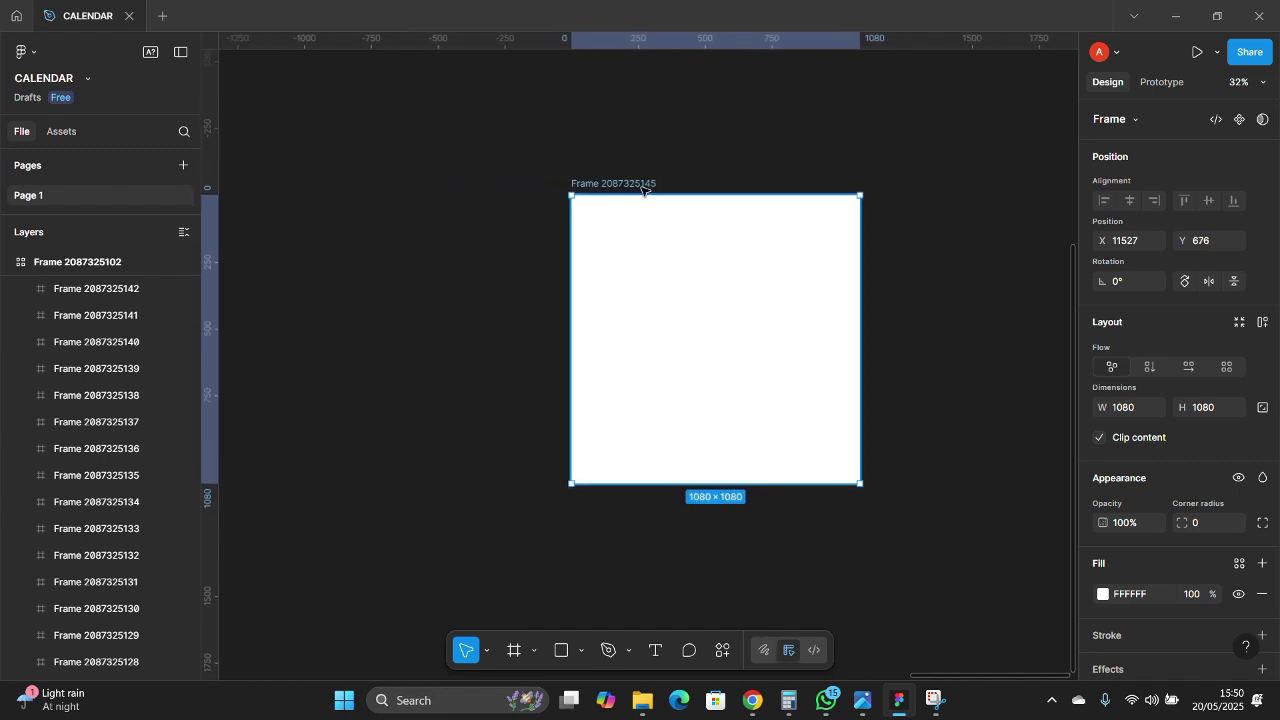
pyautogui.hscroll(1, 823, 220)
pyautogui.click(934, 257)
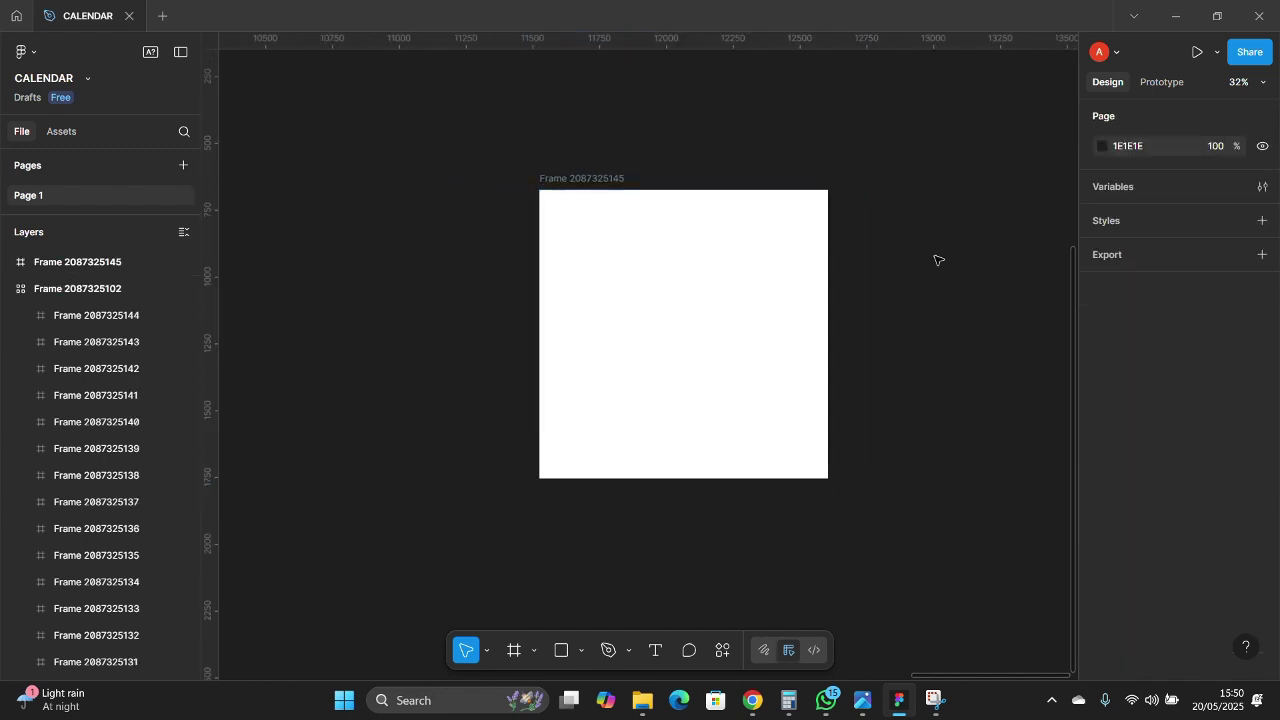
pyautogui.hscroll(1, 880, 281)
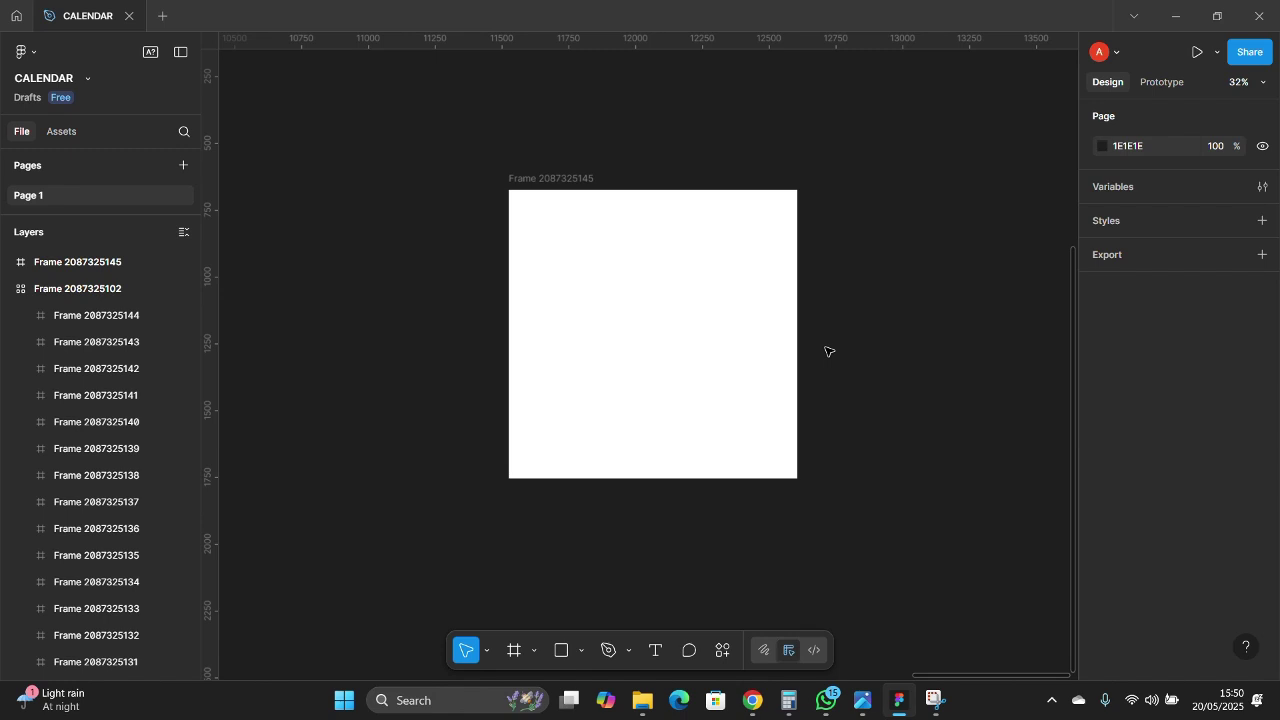
# - Apply a grid auto layout with 7 columns and 7 rows to the 1080 × 1080 frame
pyautogui.click(535, 178)
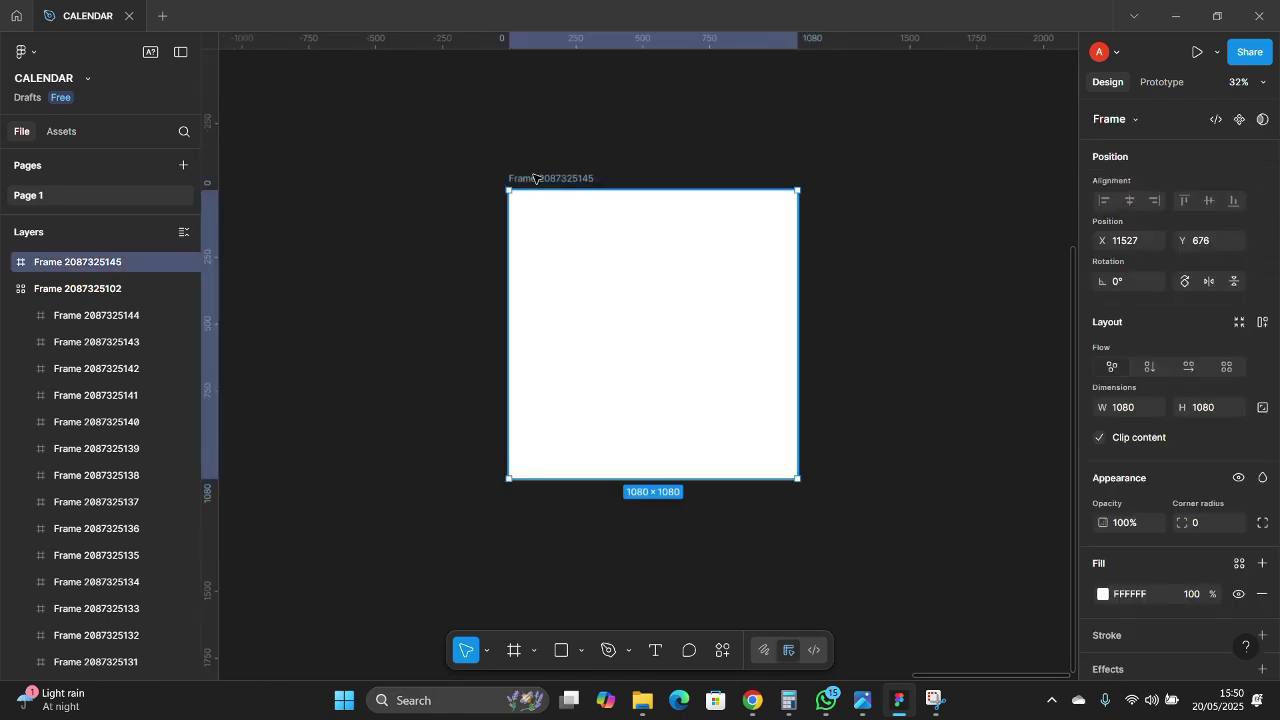
pyautogui.scroll(-3, 1125, 548)
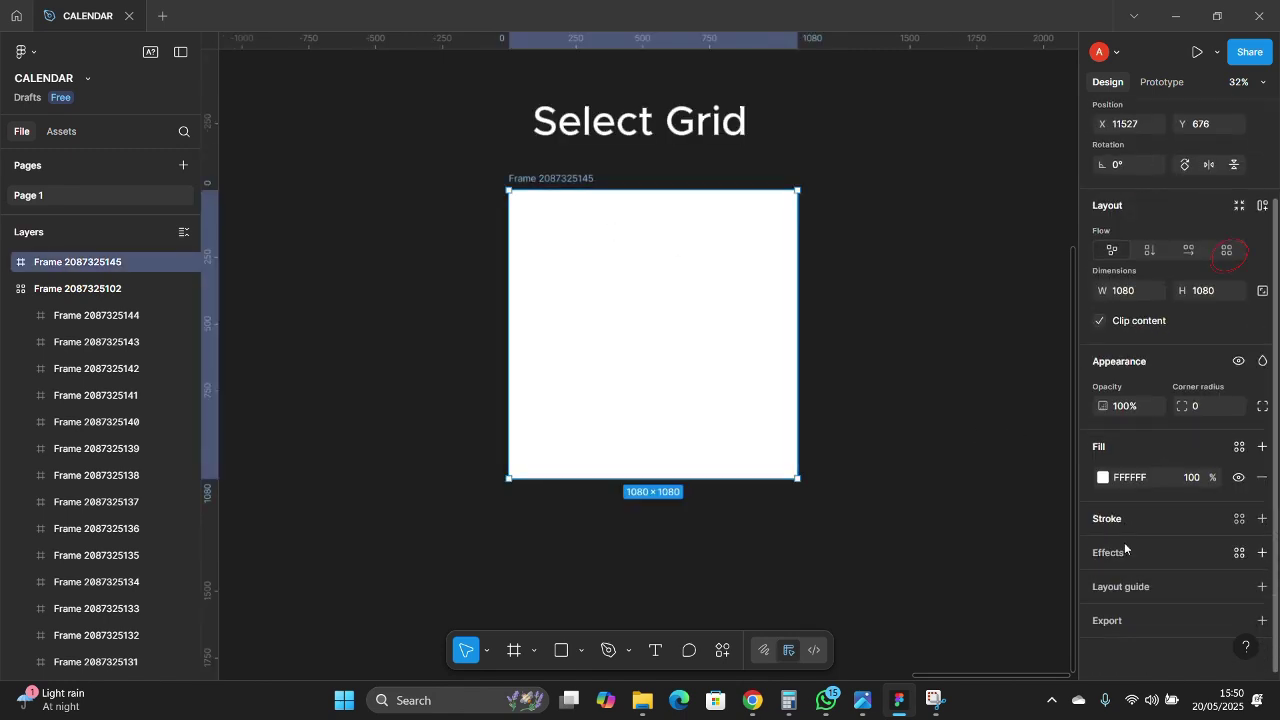
pyautogui.click(1225, 251)
pyautogui.click(1116, 290)
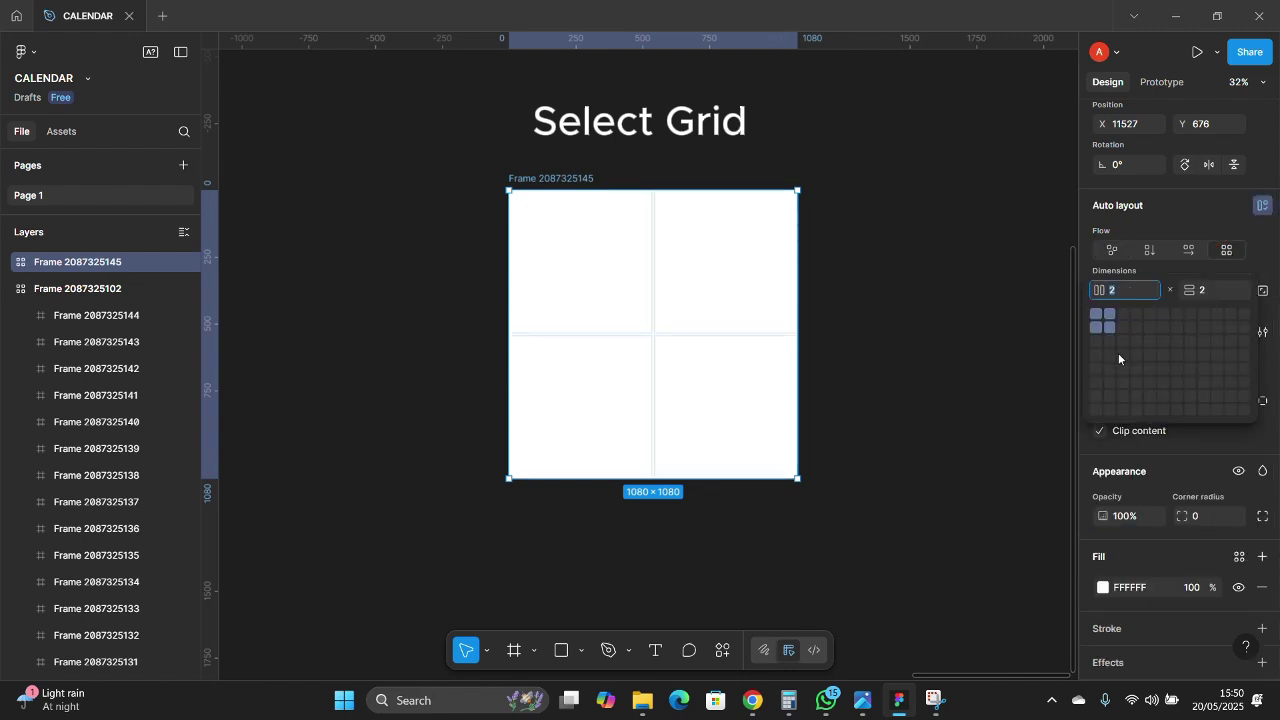
pyautogui.click(1177, 390)
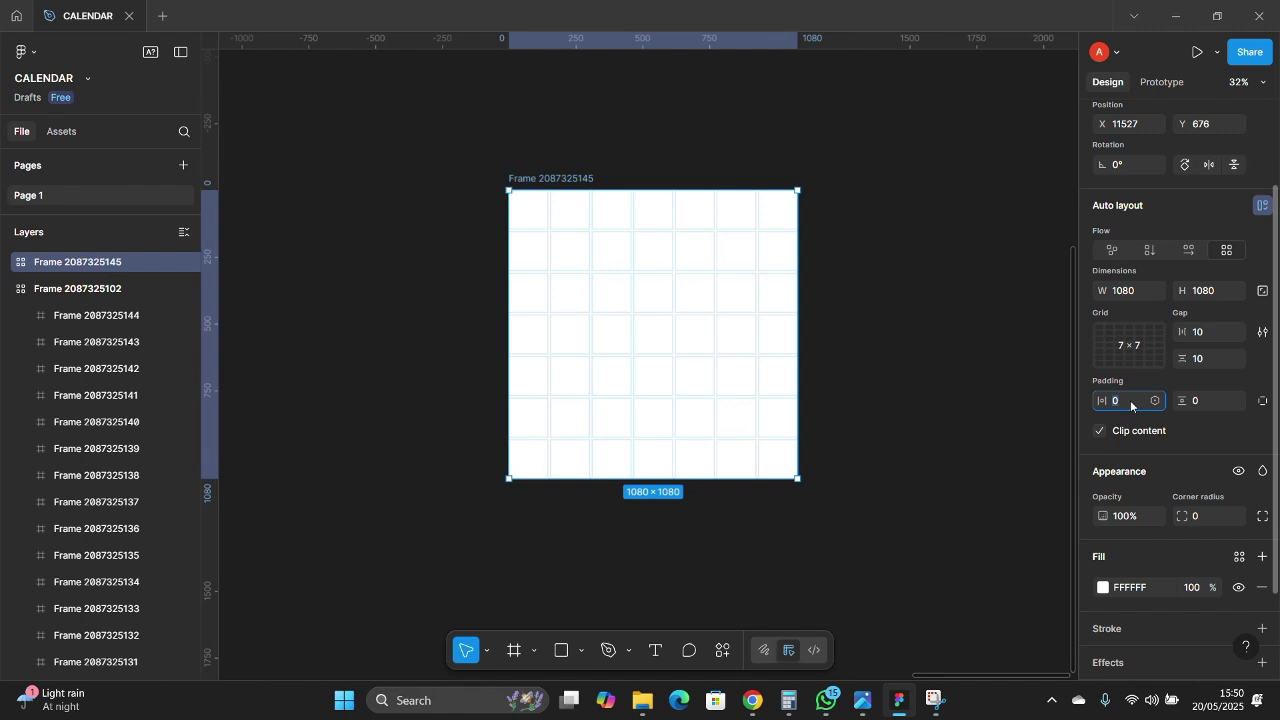
# - Set the grid frame's horizontal padding and vertical padding to 10 each
pyautogui.write('10')
pyautogui.press('Return')
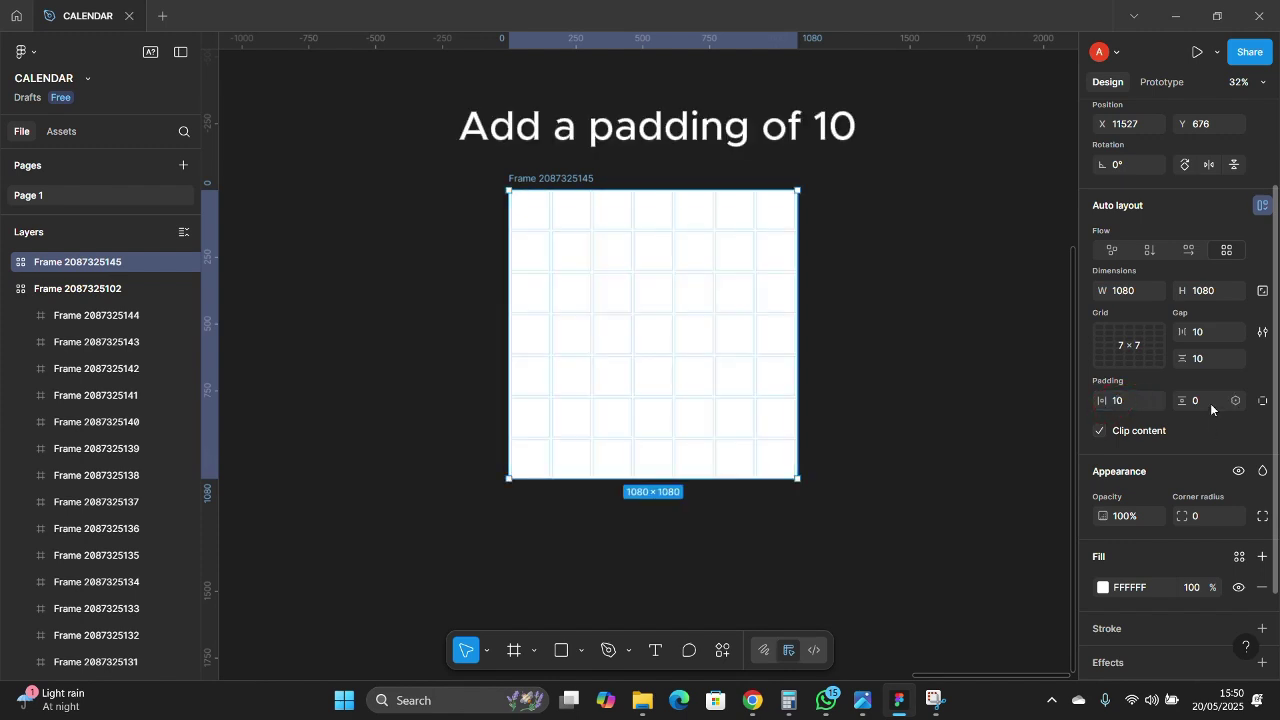
pyautogui.click(1211, 407)
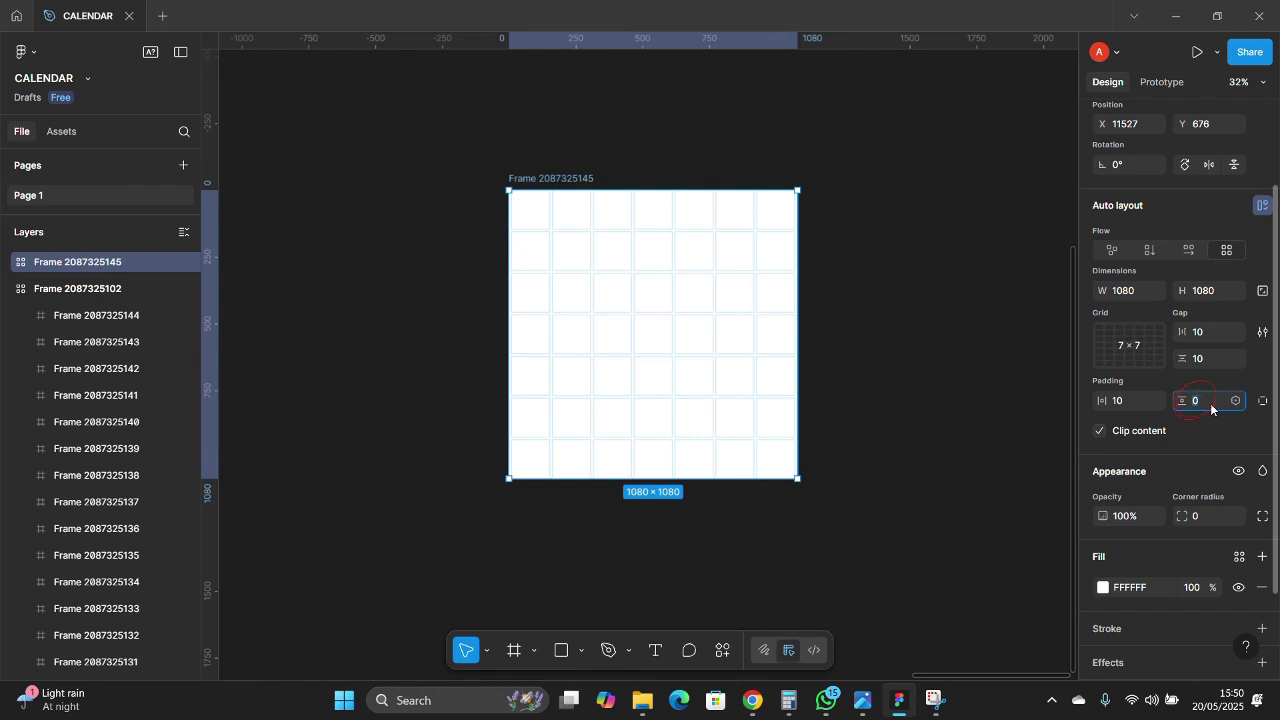
pyautogui.write('10')
pyautogui.press('Return')
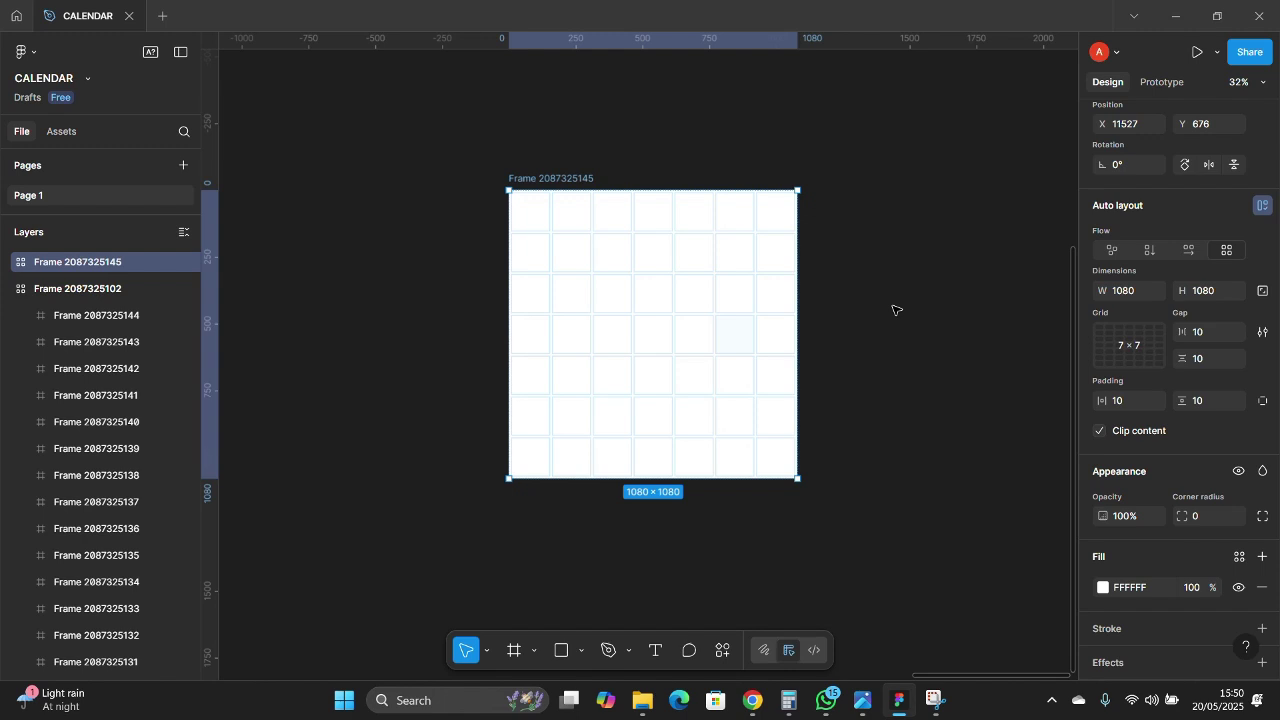
# - Add the text "JANUARY" on the empty canvas to the right of the grid frame
pyautogui.press('t')
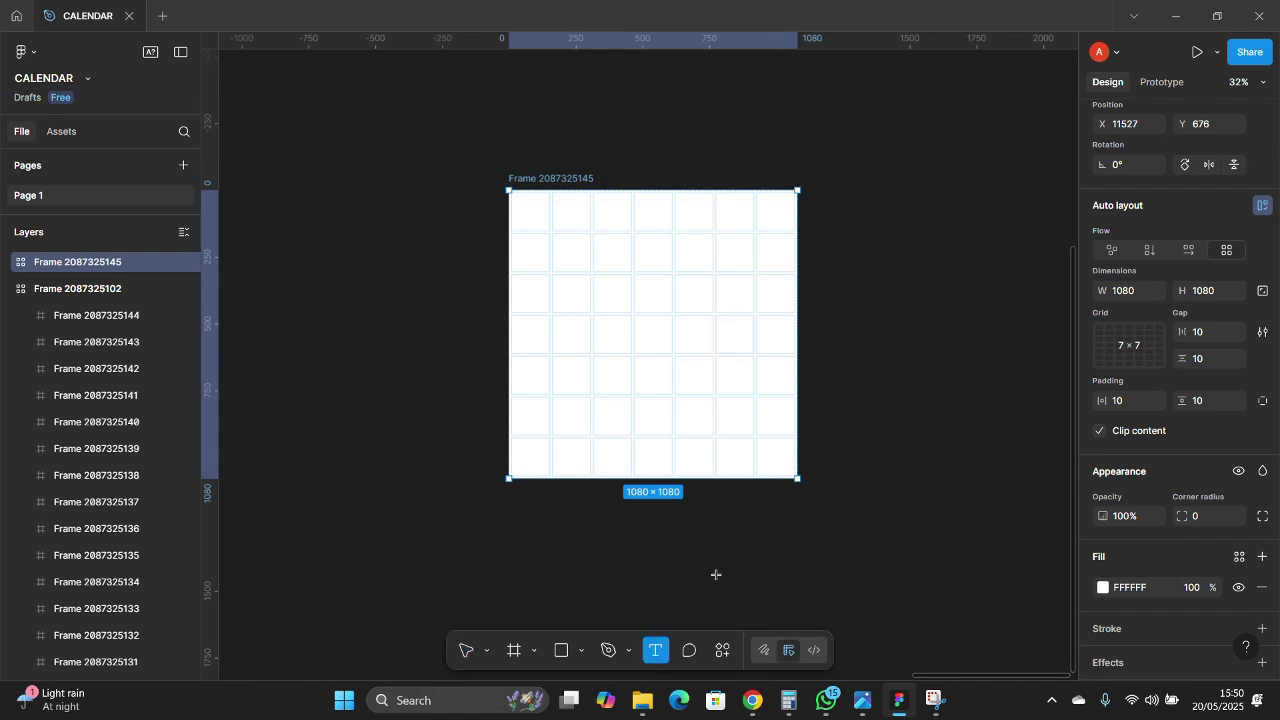
pyautogui.click(885, 296)
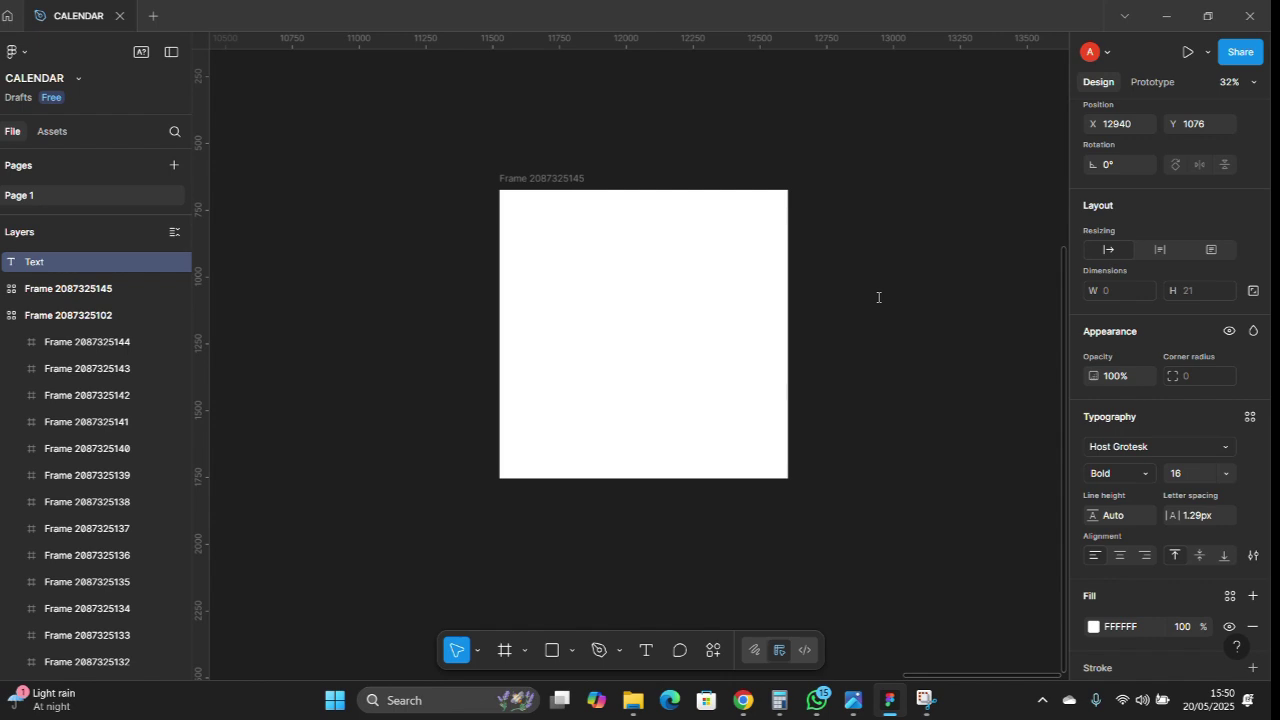
pyautogui.write('JANUARY')
pyautogui.press('Escape')
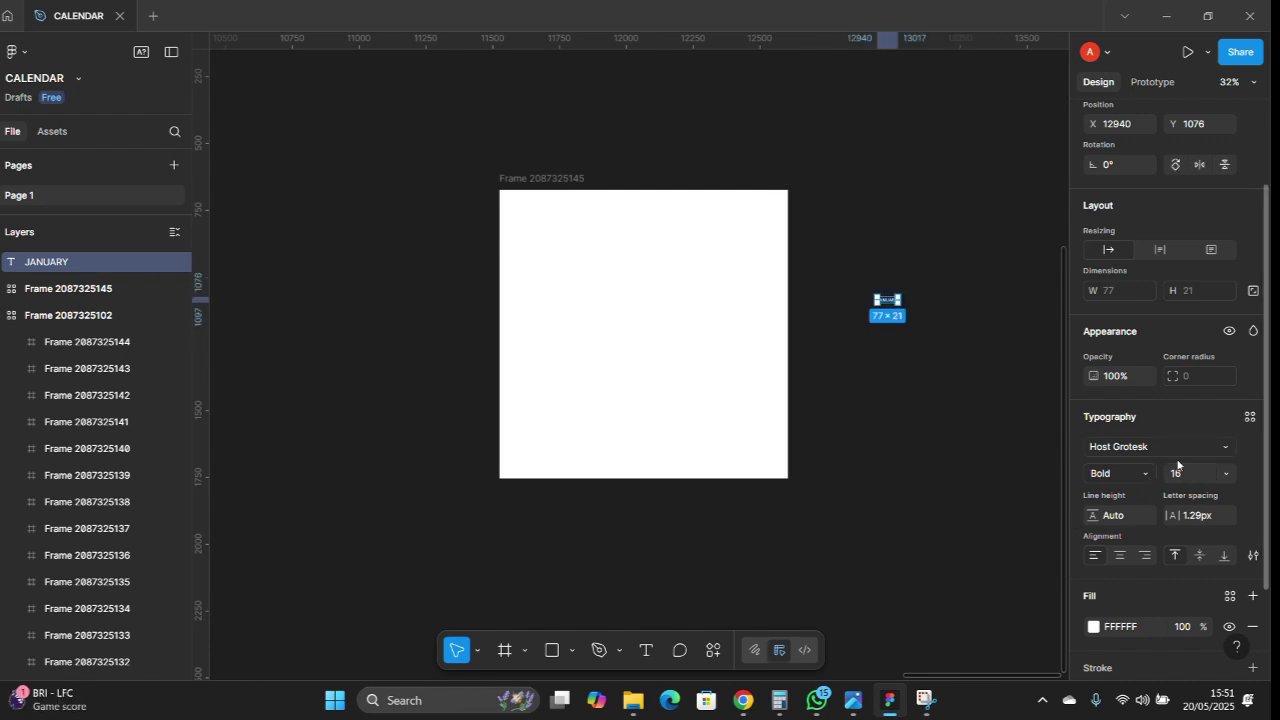
# - Scale the JANUARY text up proportionally to about 315 × 88
pyautogui.press('k')
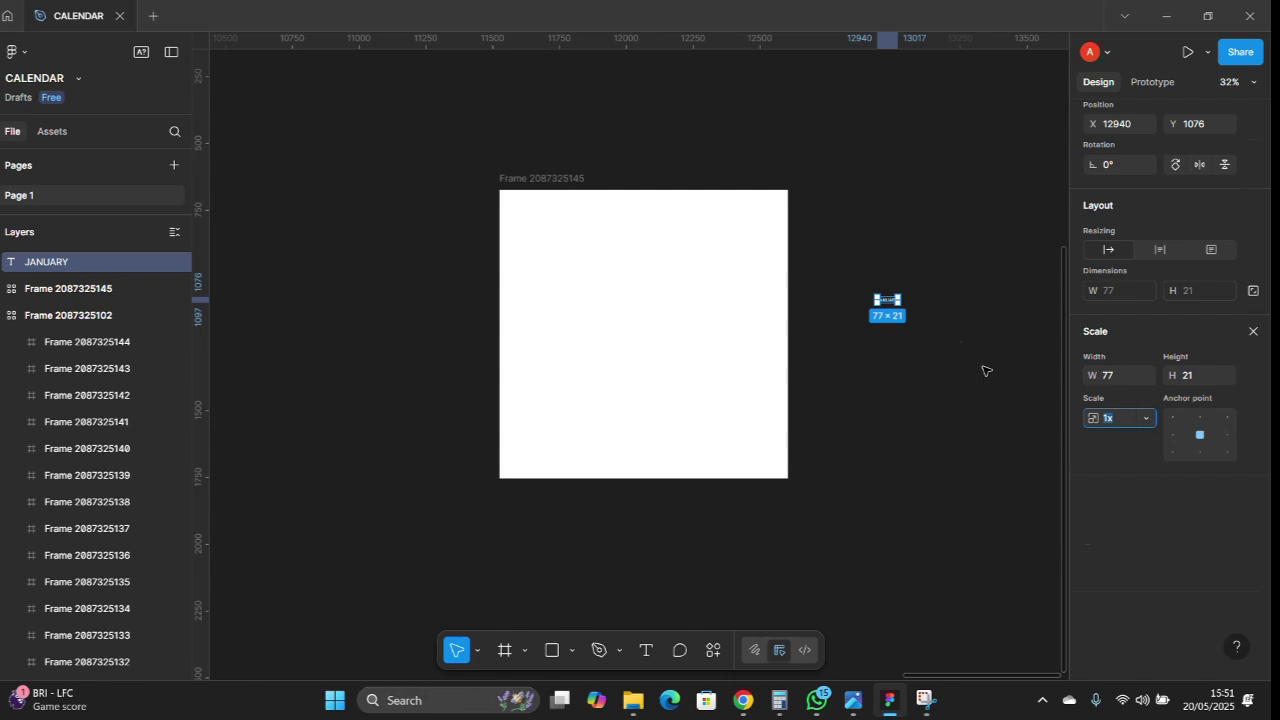
pyautogui.click(899, 302)
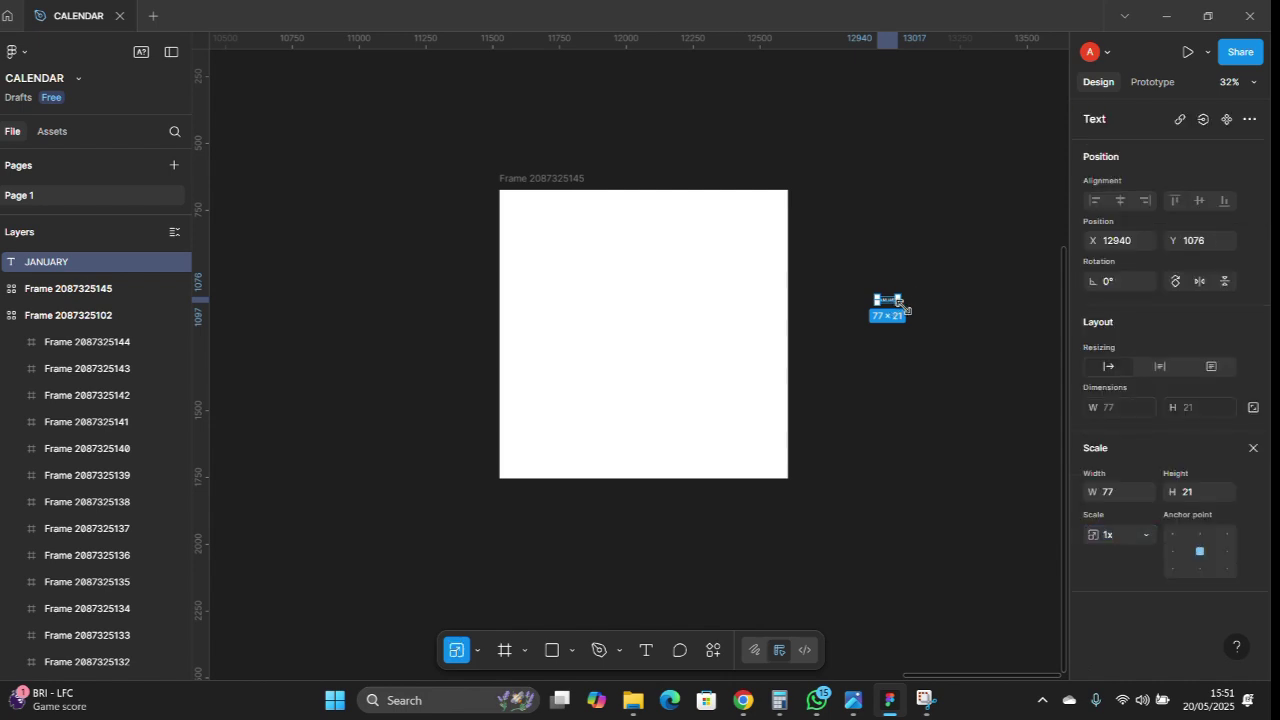
pyautogui.moveTo(899, 302); pyautogui.dragTo(929, 320)
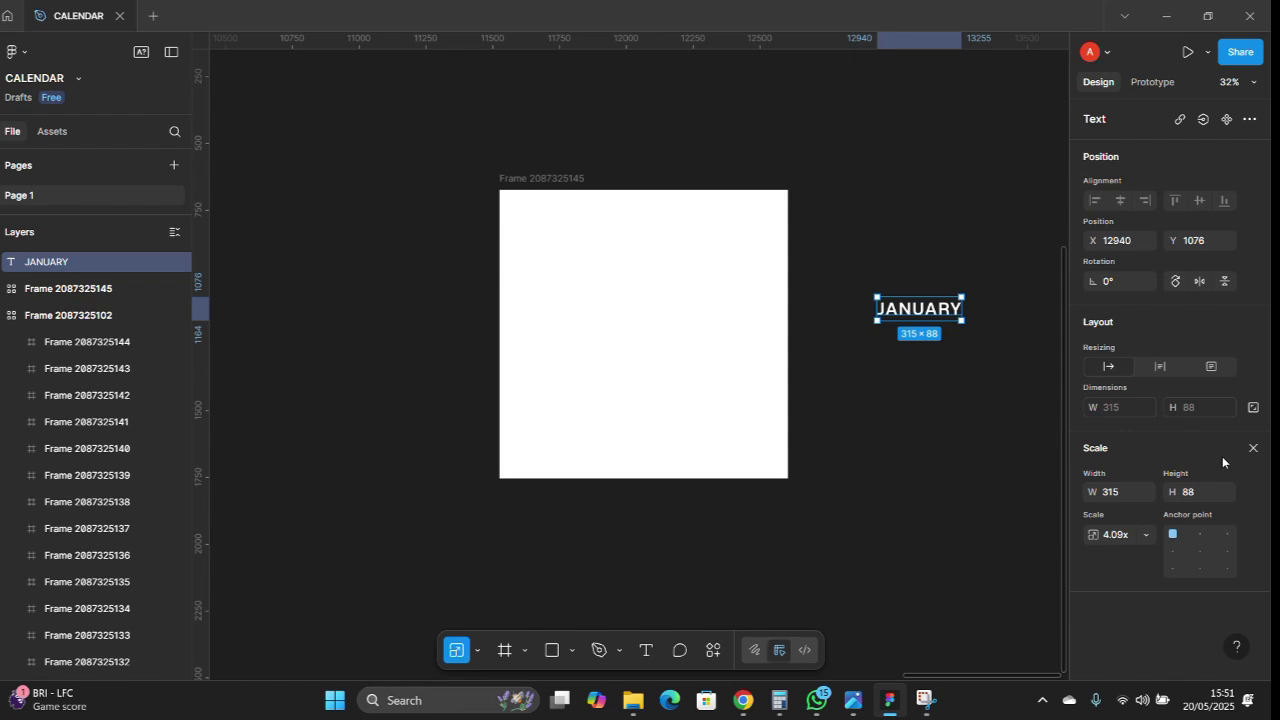
pyautogui.click(1254, 449)
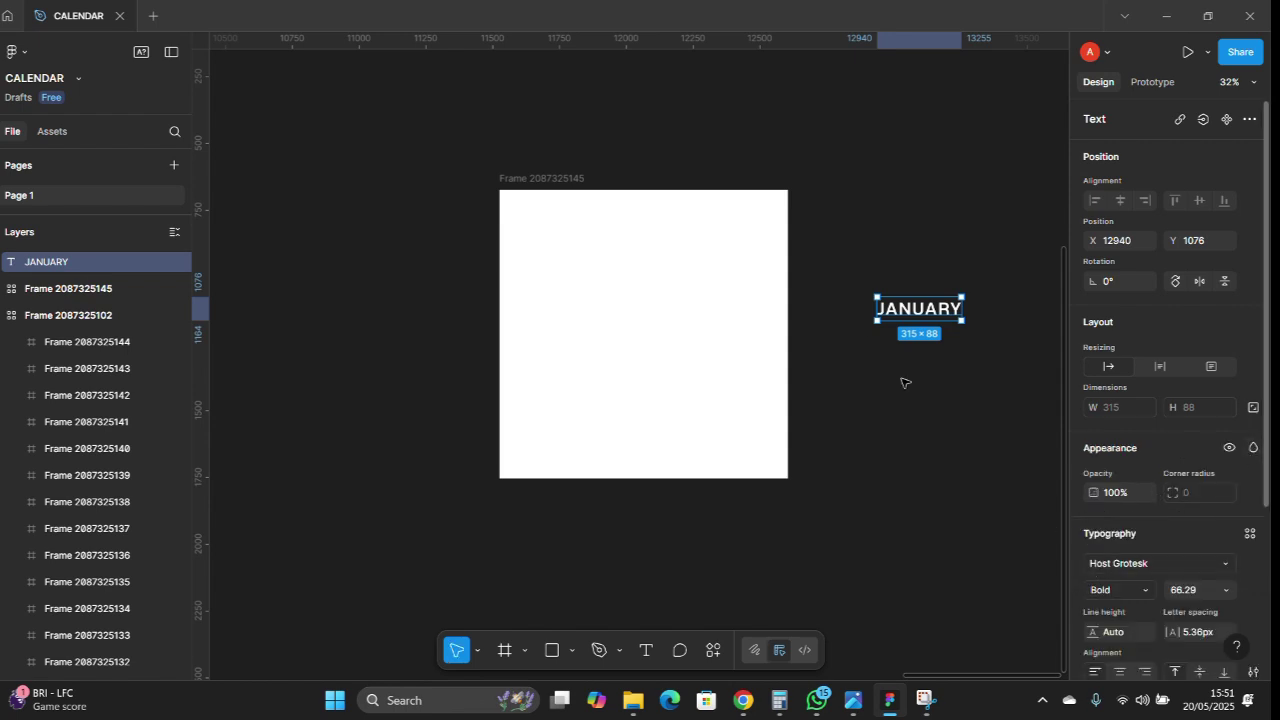
# - Move the JANUARY text up to about X 12896, Y 886 and wrap it in an auto layout frame
pyautogui.moveTo(901, 314); pyautogui.dragTo(897, 262)
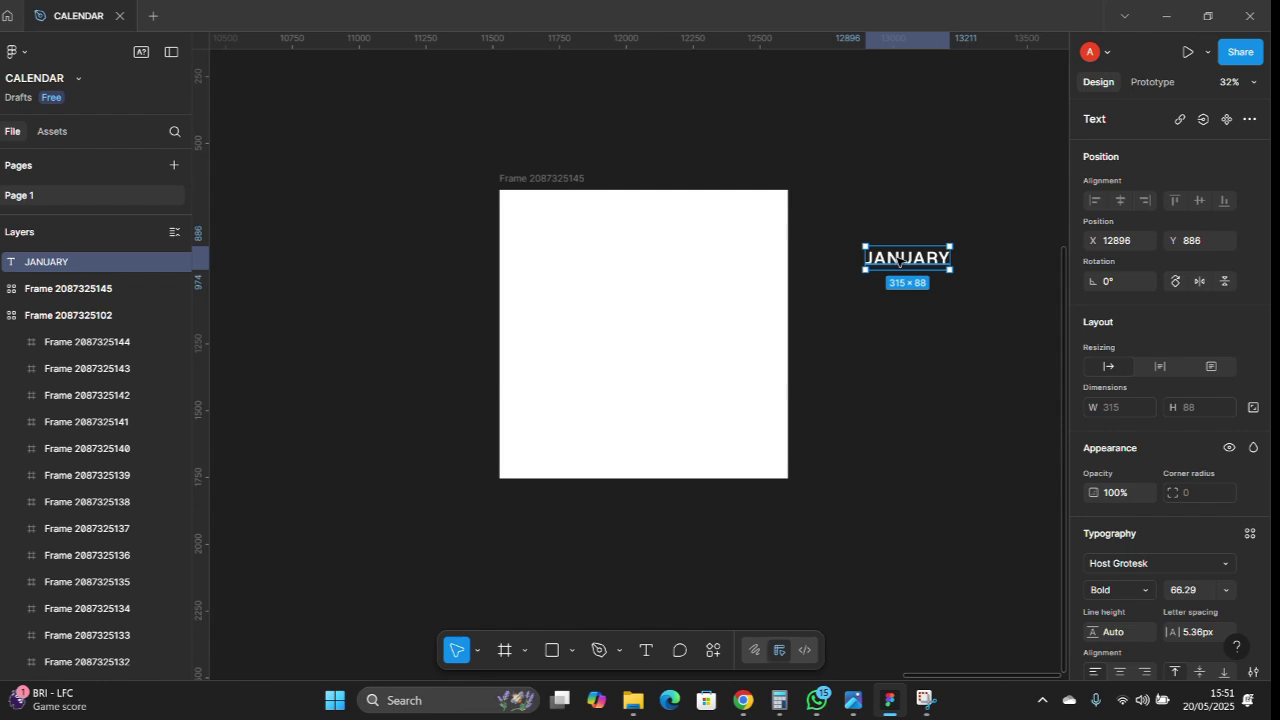
pyautogui.hotkey('shift', 'a')
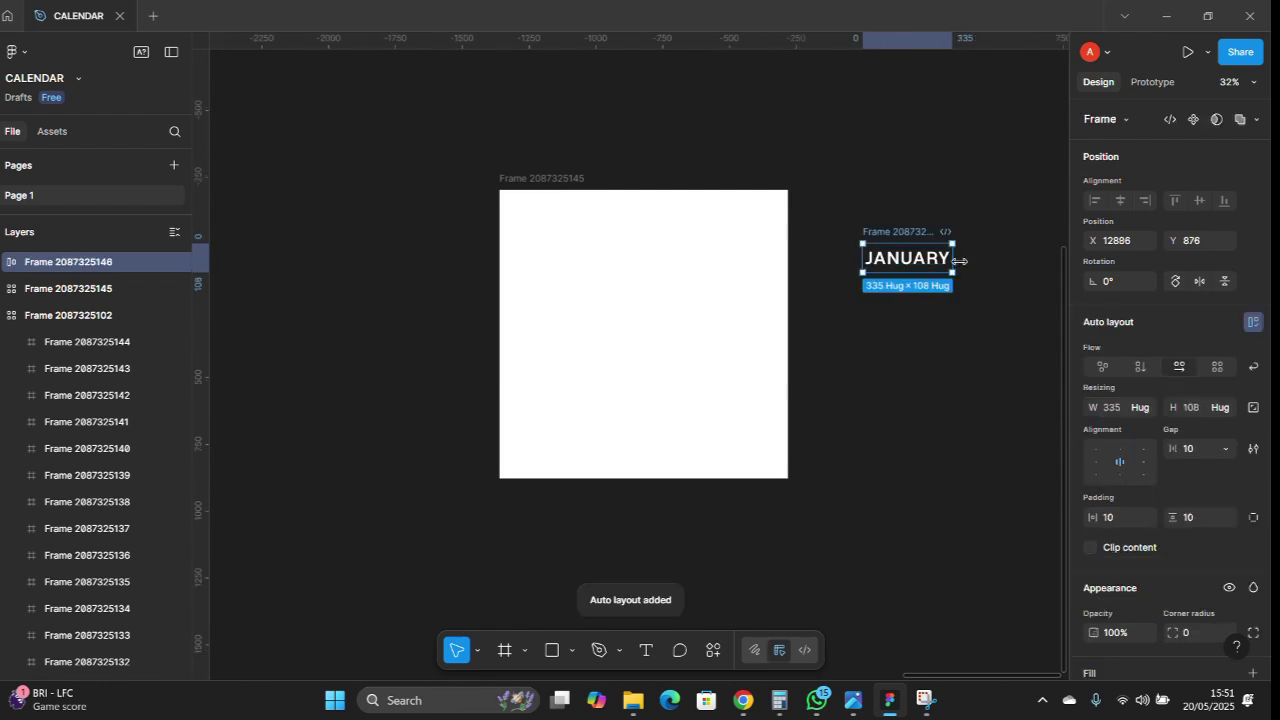
pyautogui.click(923, 398)
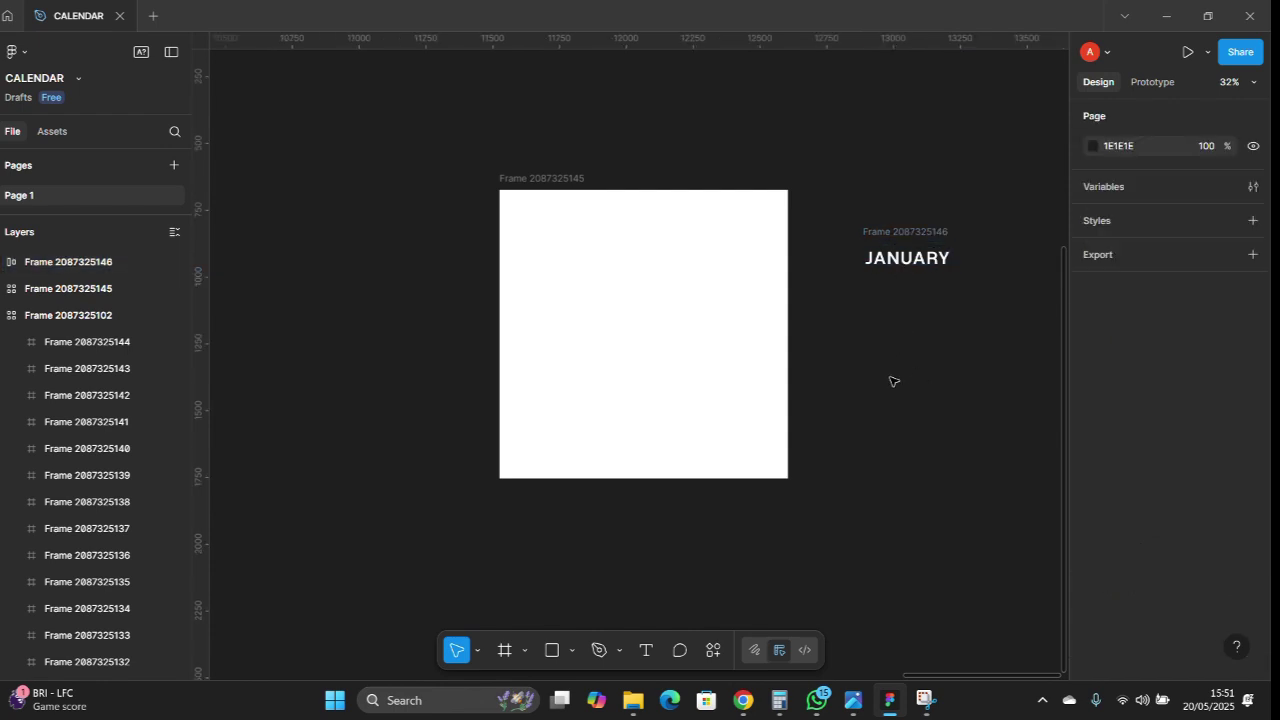
# - Add the text "MON" on the canvas below the JANUARY frame
pyautogui.press('t')
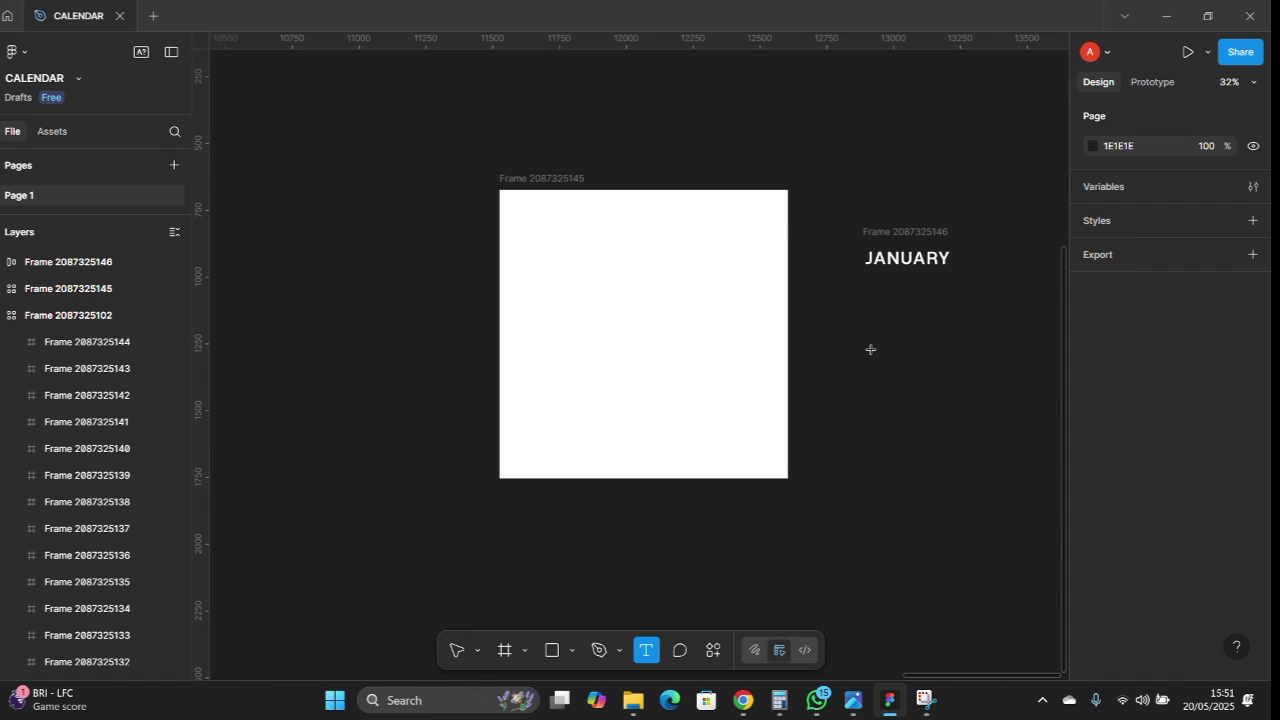
pyautogui.click(883, 355)
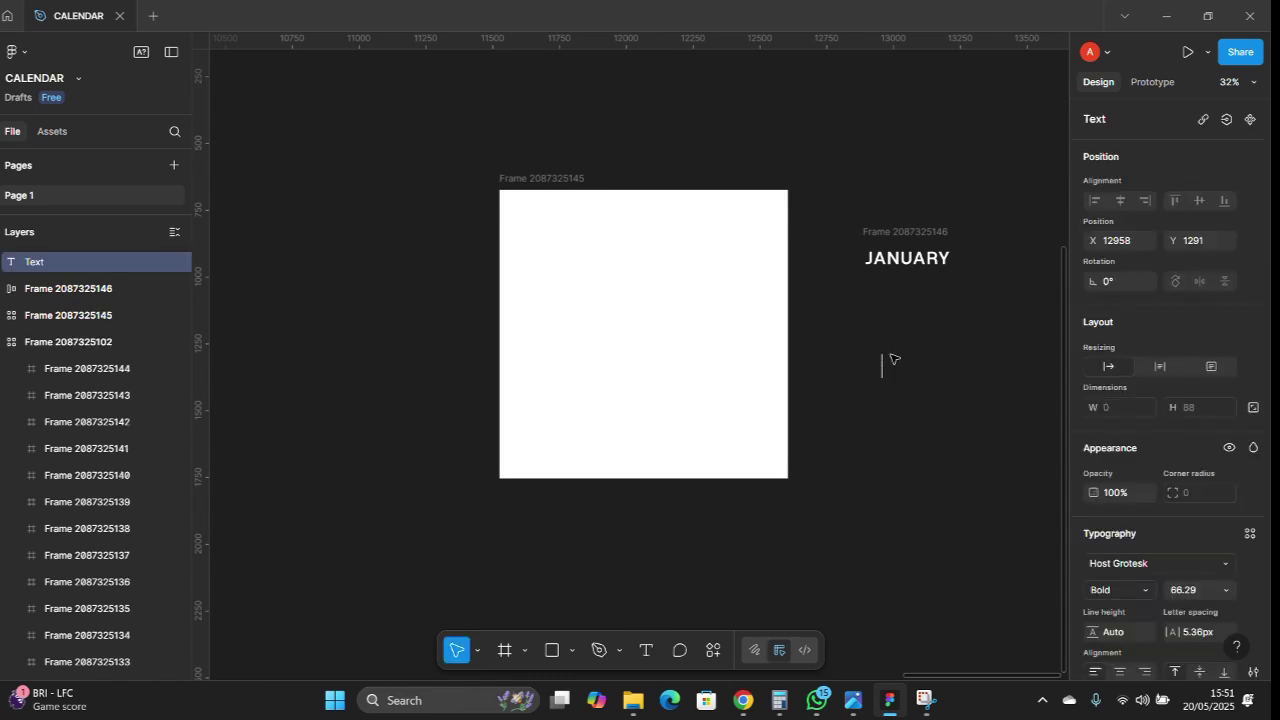
pyautogui.write('N')
pyautogui.press('BackSpace')
pyautogui.write('MON')
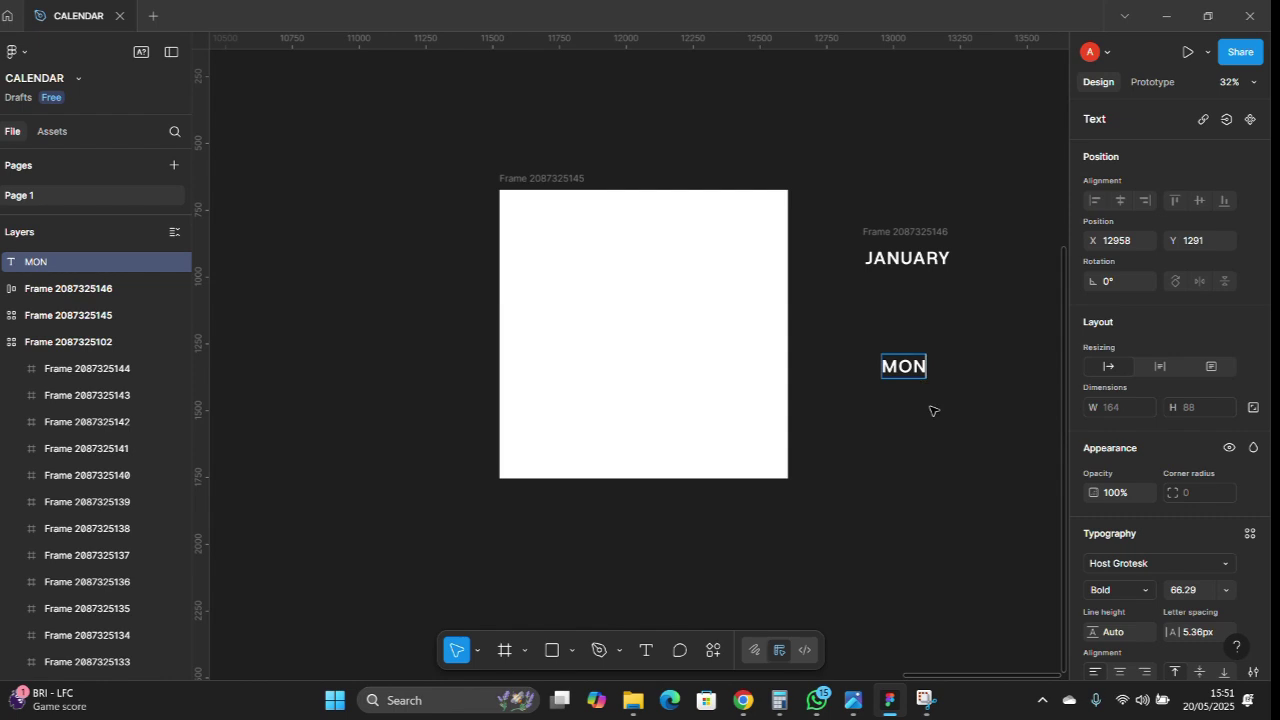
pyautogui.press('Escape')
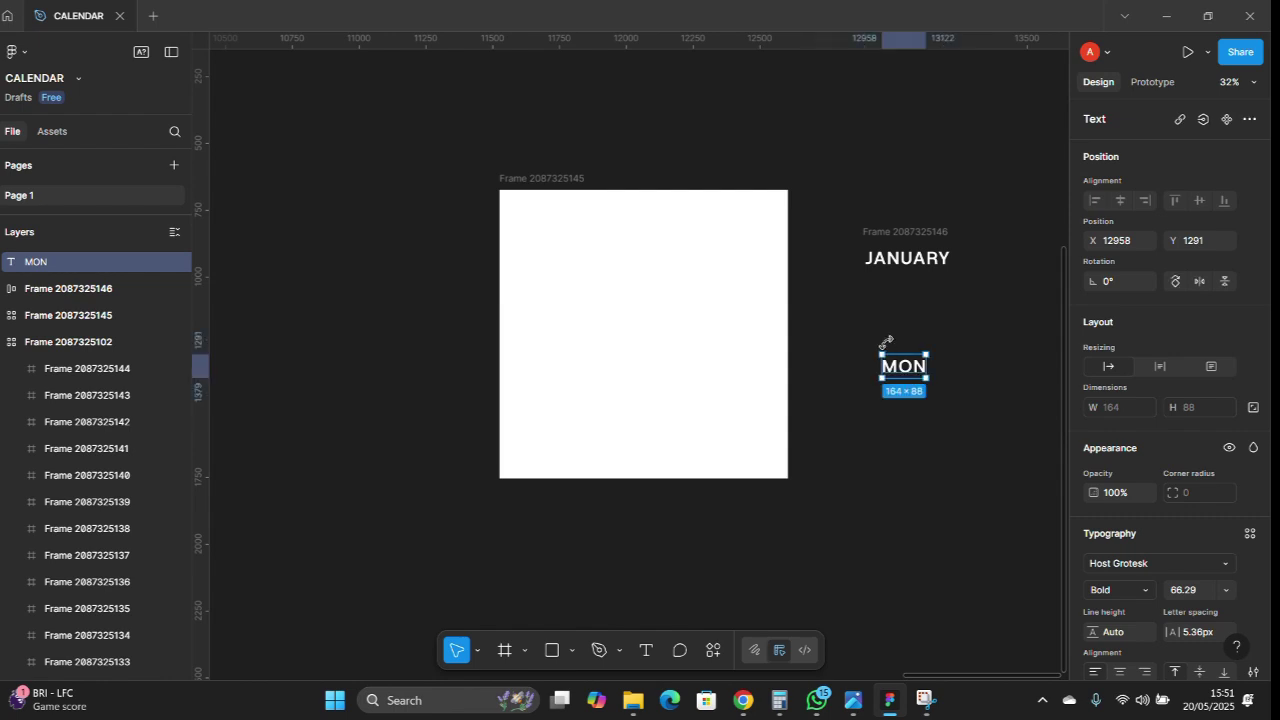
# - Set the MON text's font size to 14 and its letter spacing to 0
pyautogui.click(1192, 594)
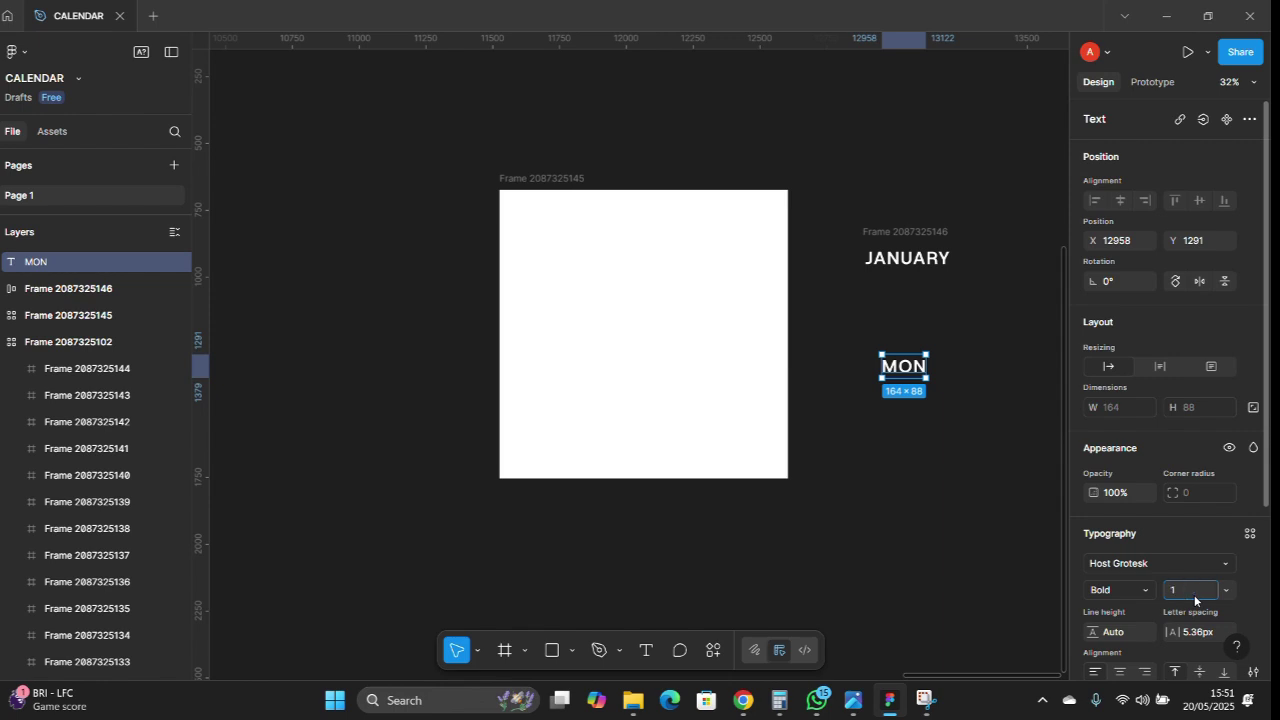
pyautogui.write('14')
pyautogui.press('Return')
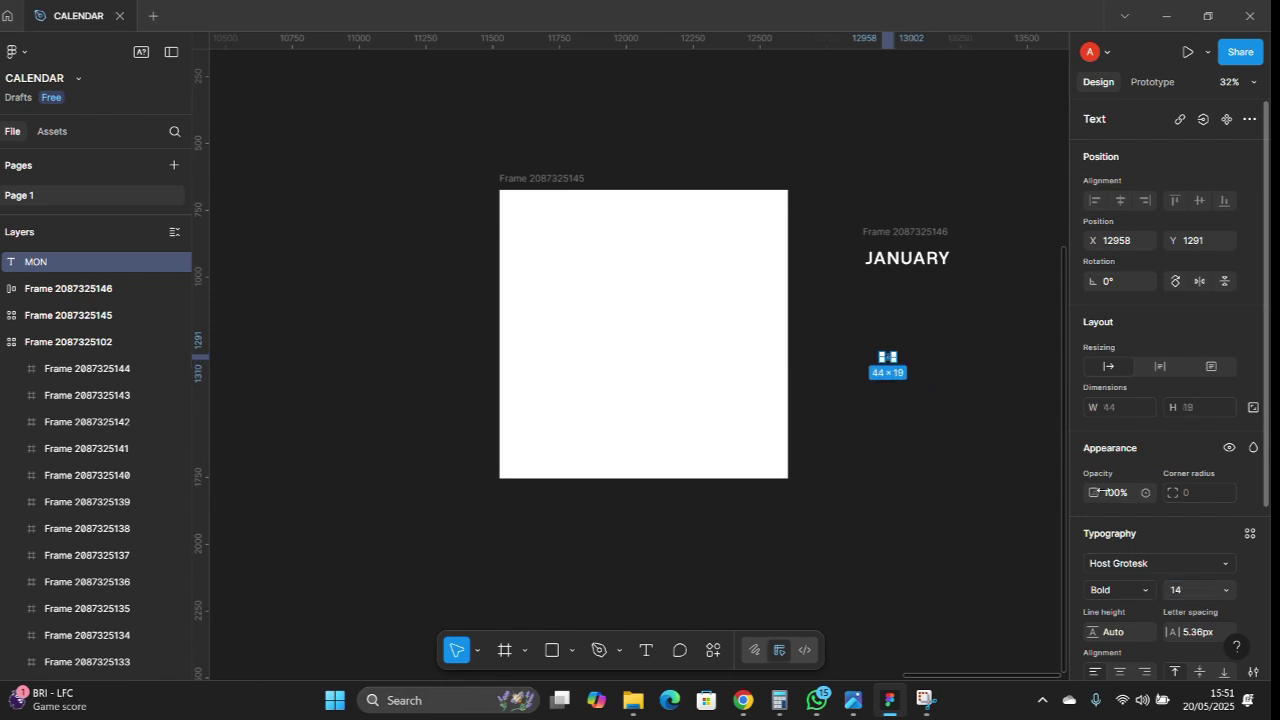
pyautogui.click(940, 397)
pyautogui.click(886, 362)
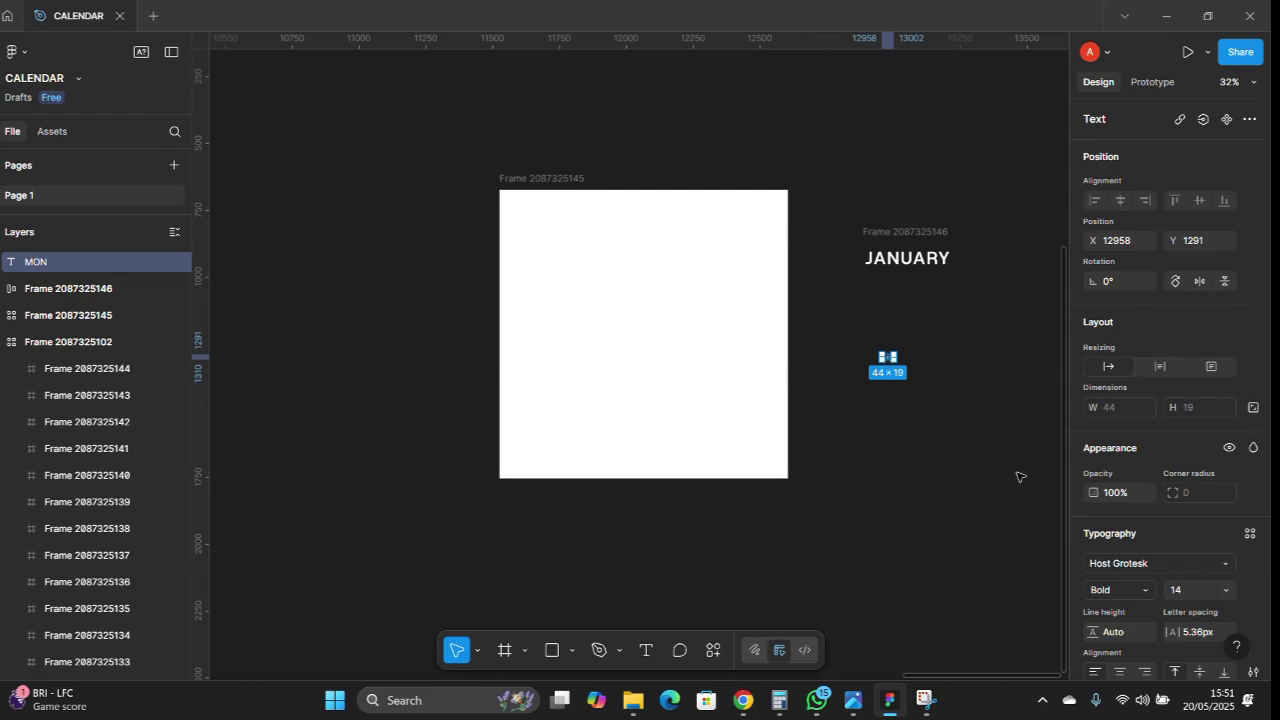
pyautogui.click(1210, 634)
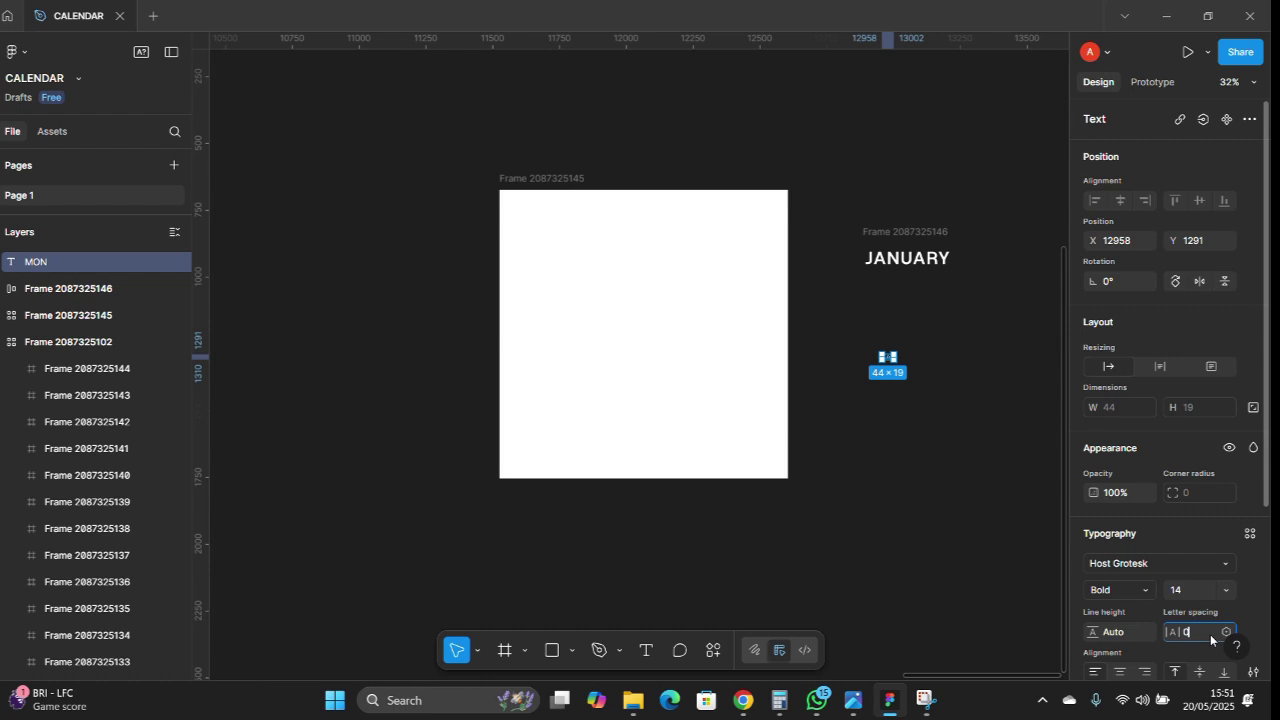
pyautogui.write('0')
pyautogui.press('Return')
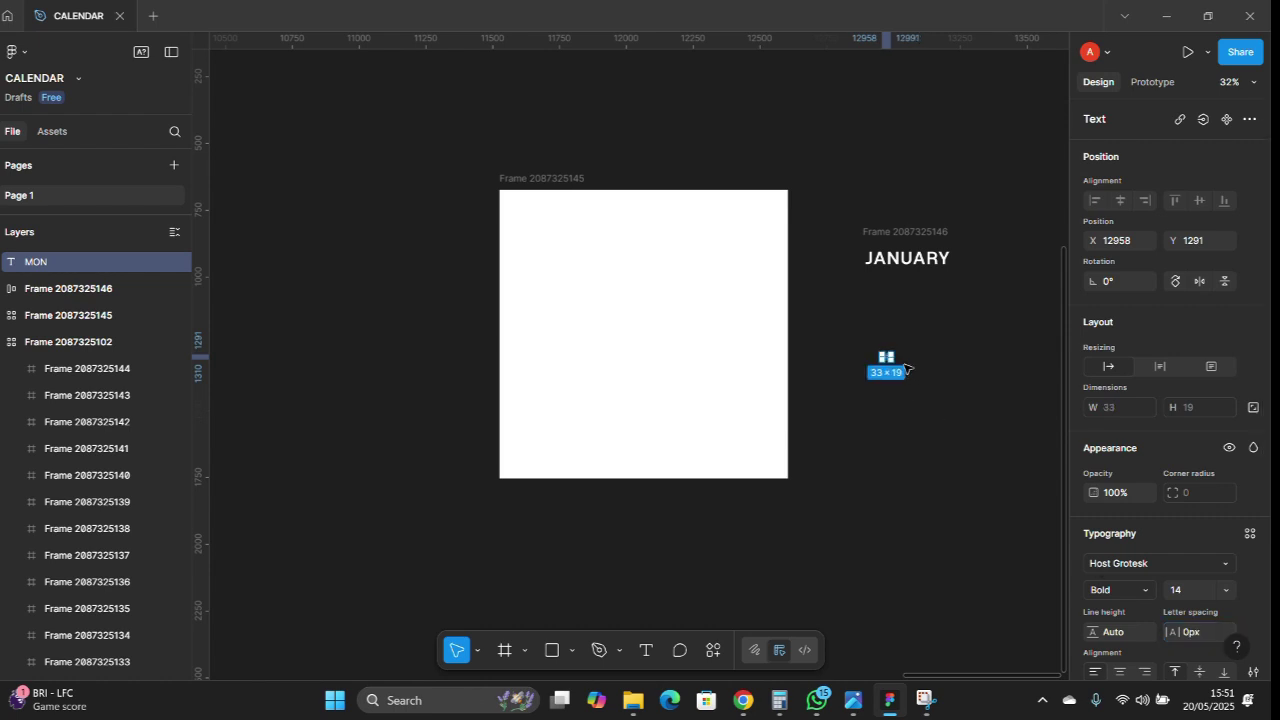
# - Try to set the MON text's letter spacing to AUTO
pyautogui.click(1208, 638)
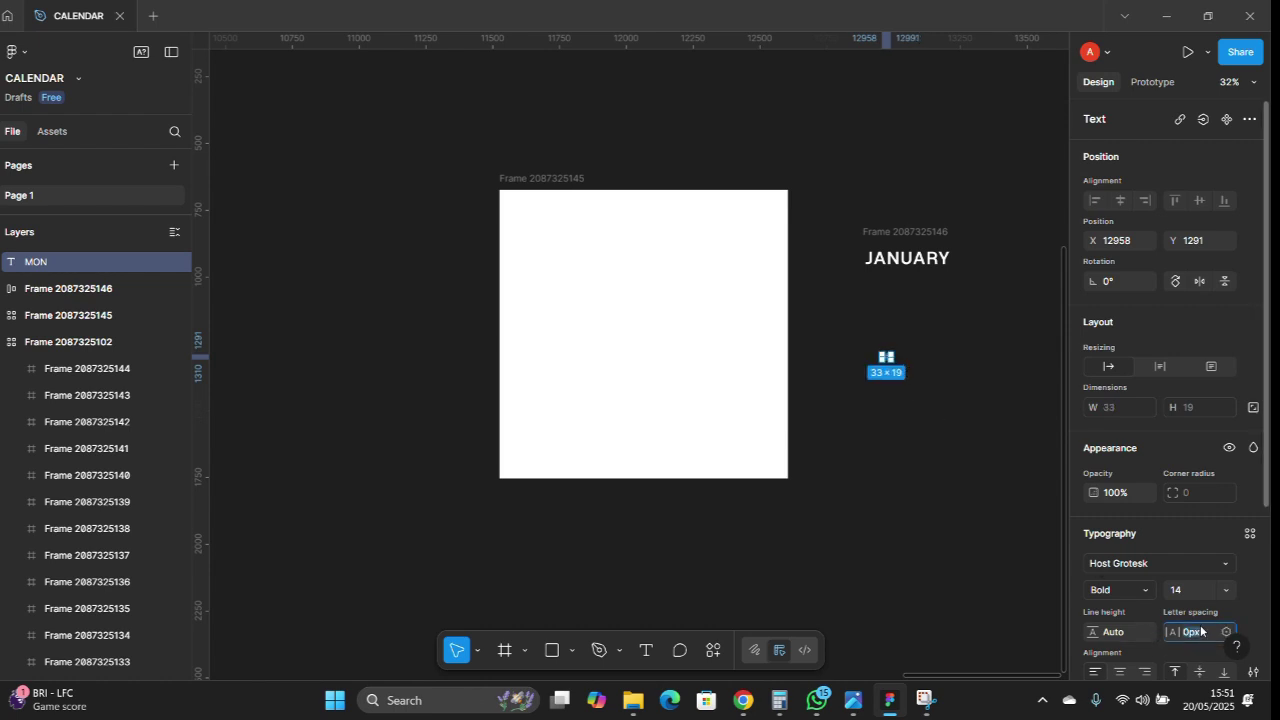
pyautogui.write('AUTO')
pyautogui.press('Return')
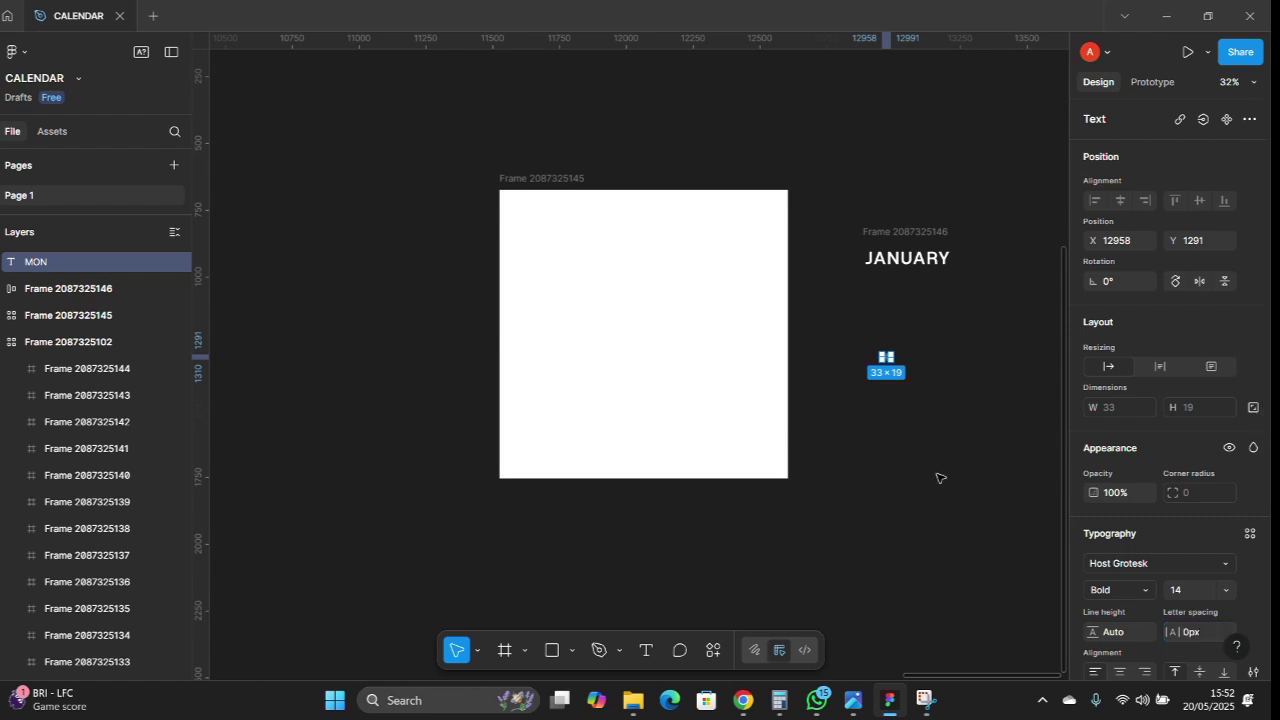
# - Wrap the MON text in an auto layout frame
pyautogui.click(1205, 636)
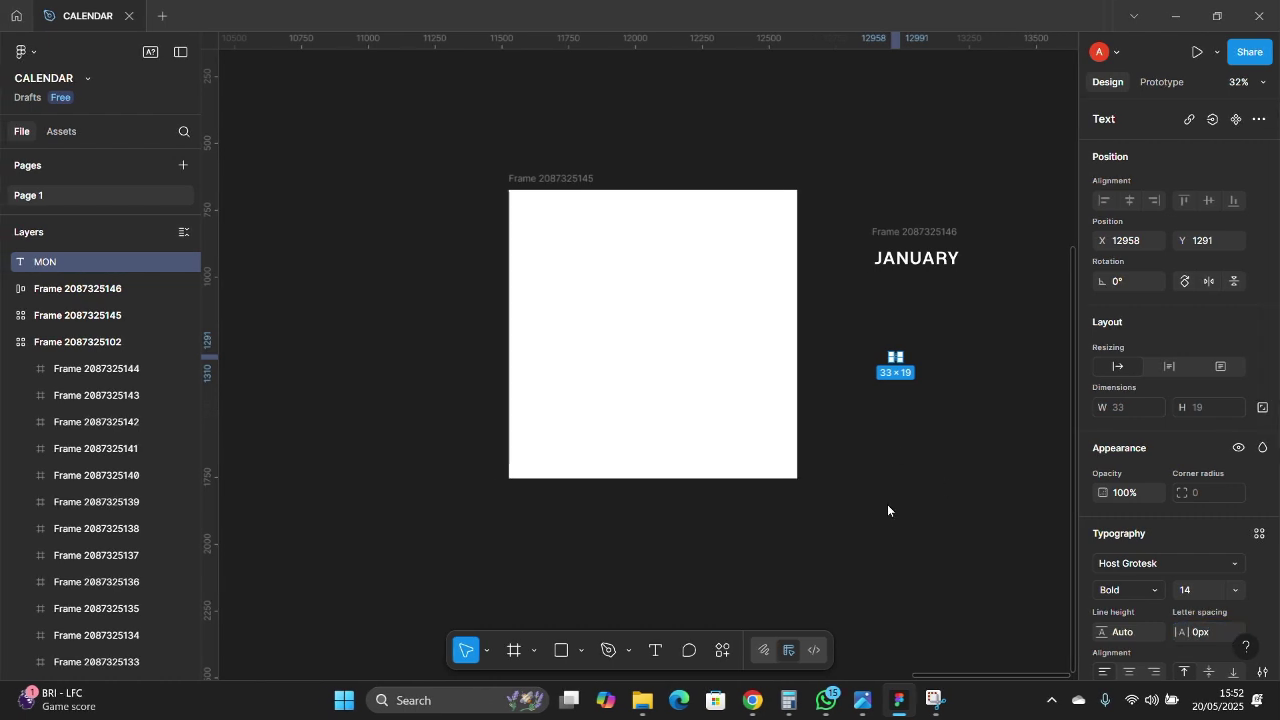
pyautogui.click(921, 348)
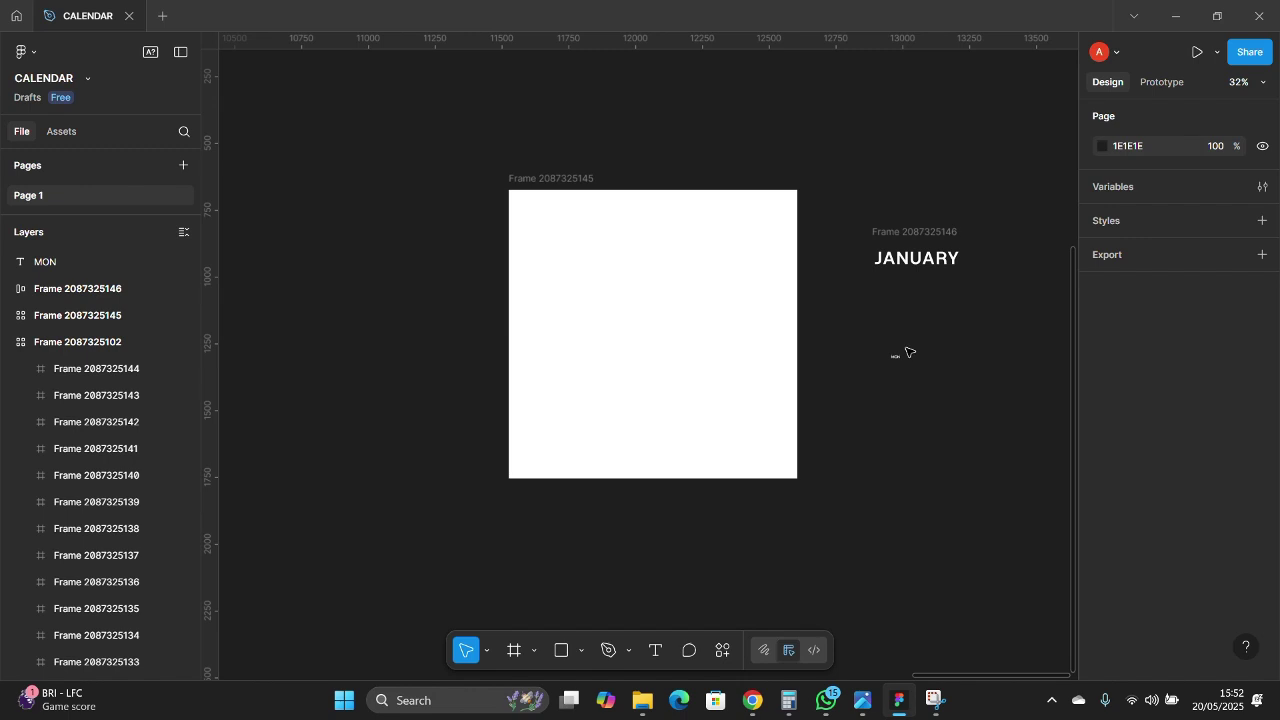
pyautogui.click(897, 357)
pyautogui.scroll(10, 898, 357)
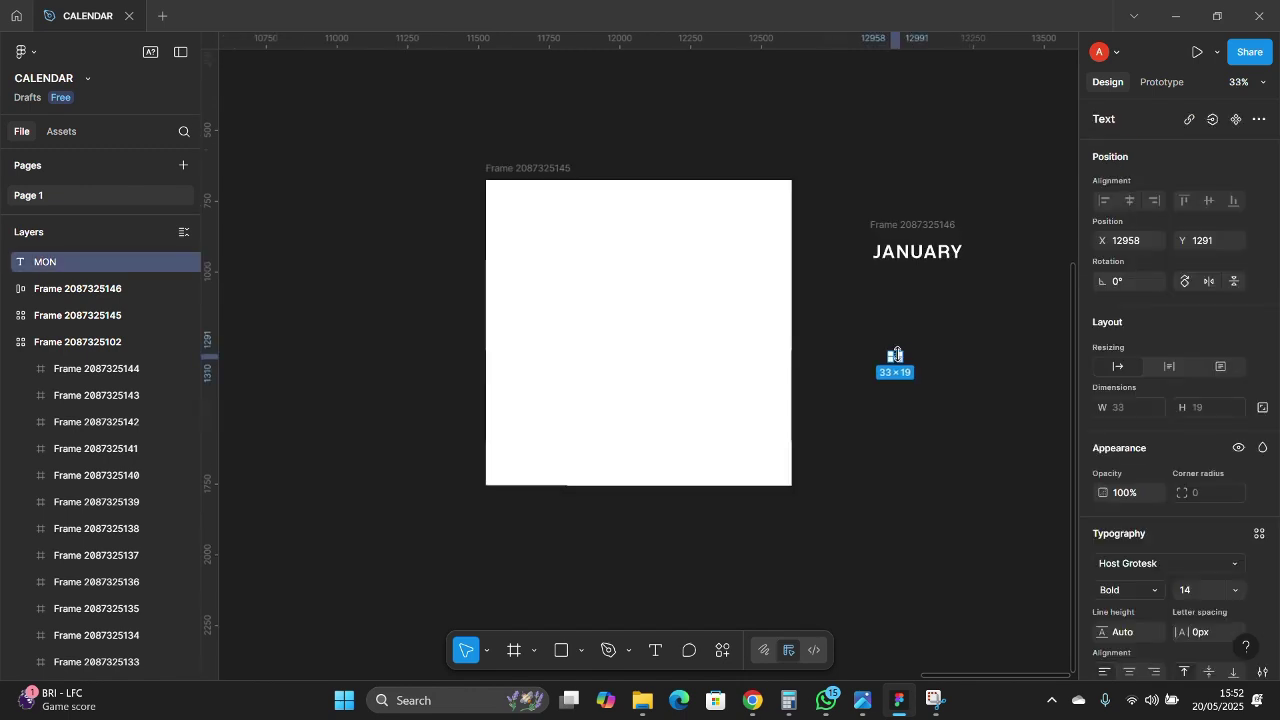
pyautogui.scroll(-1, 875, 321)
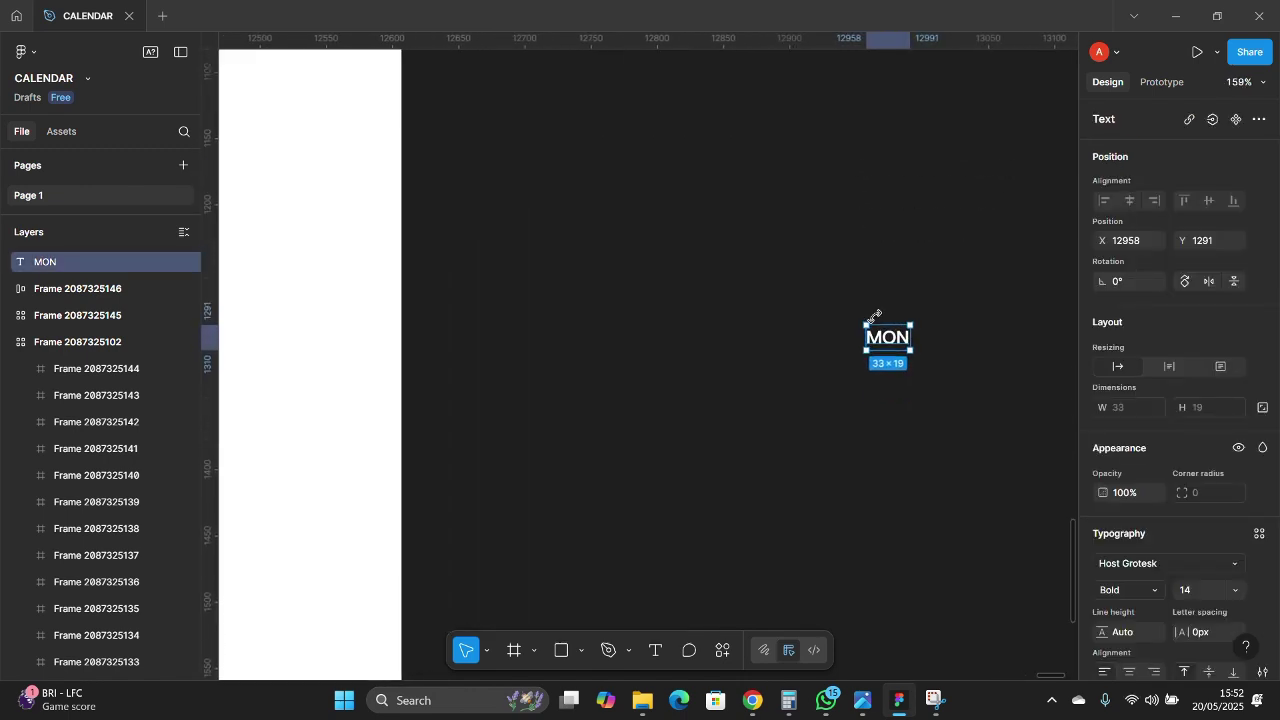
pyautogui.hscroll(3, 866, 320)
pyautogui.scroll(2, 853, 320)
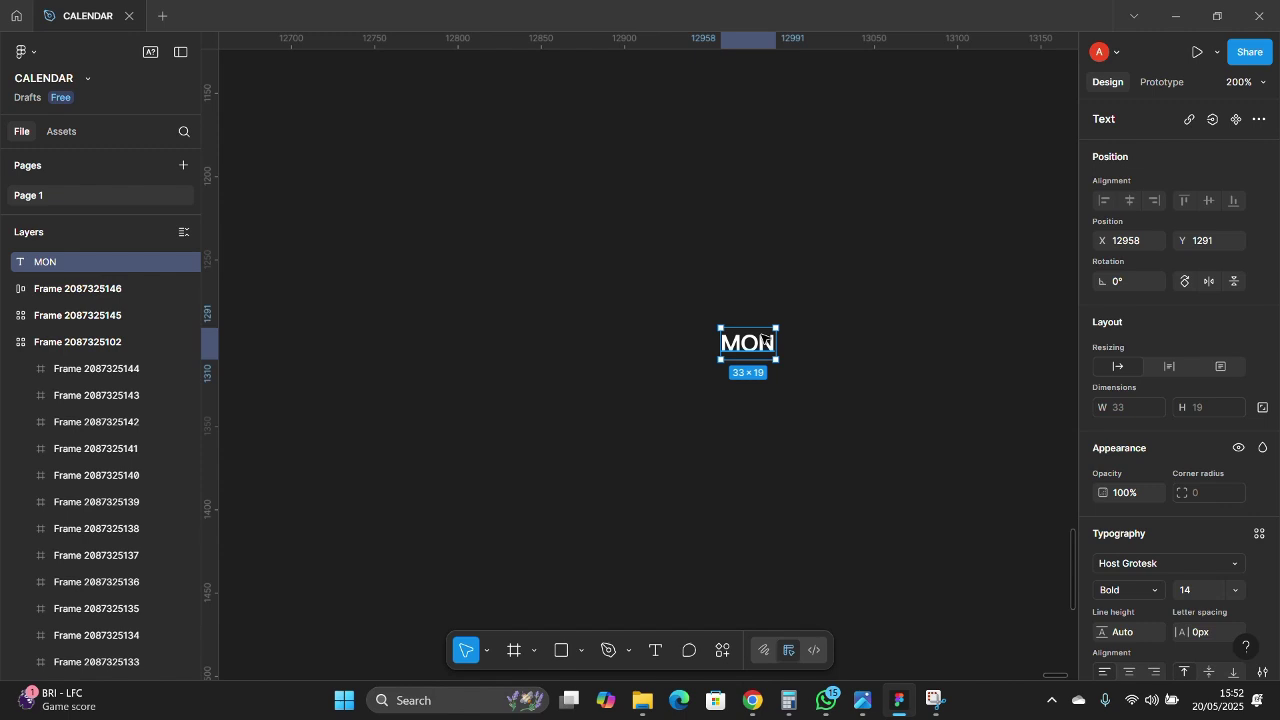
pyautogui.hotkey('shift', 'a')
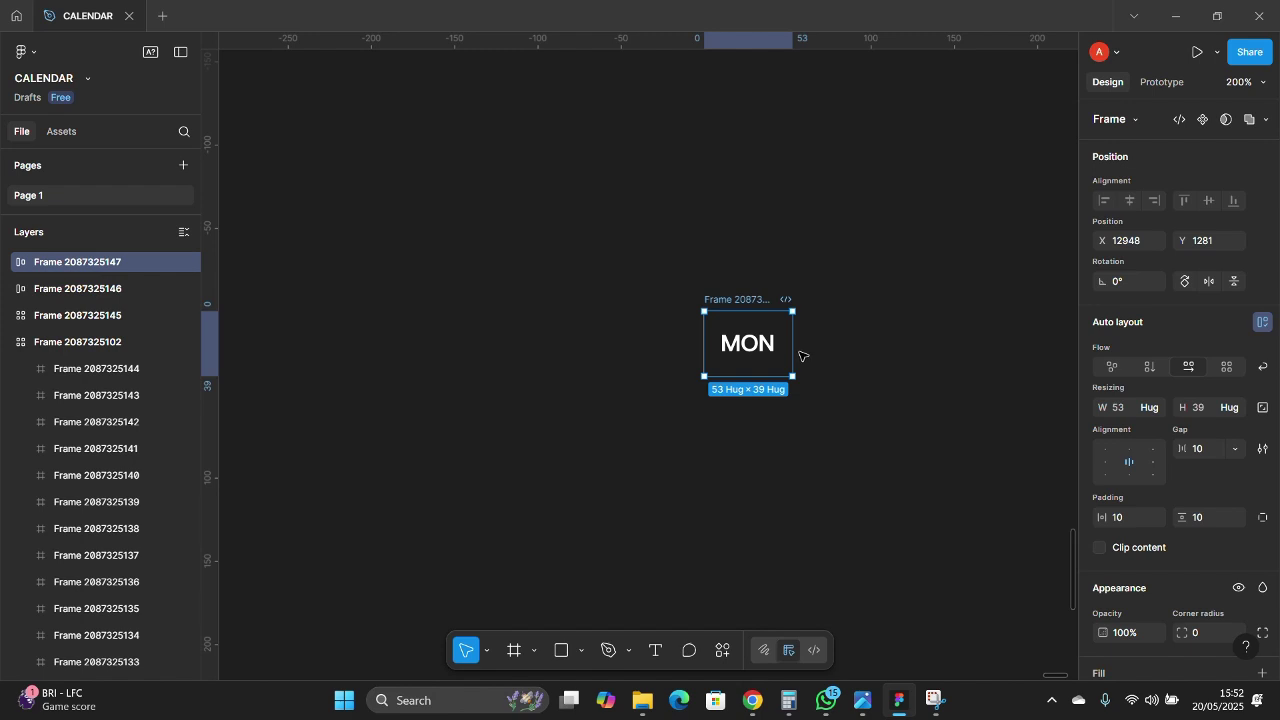
# - Replace the MON frame's horizontal auto layout with a vertical one that hugs its contents
pyautogui.scroll(-1, 848, 351)
pyautogui.scroll(-5, 848, 351)
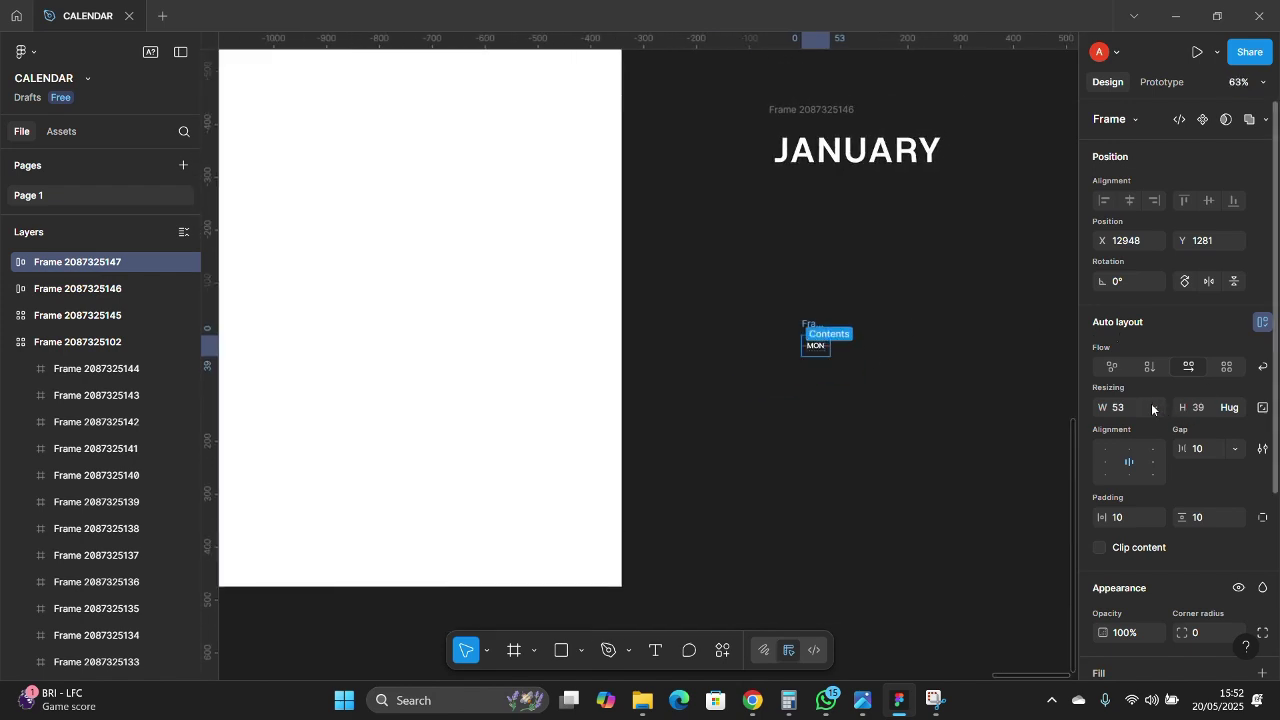
pyautogui.scroll(4, 905, 352)
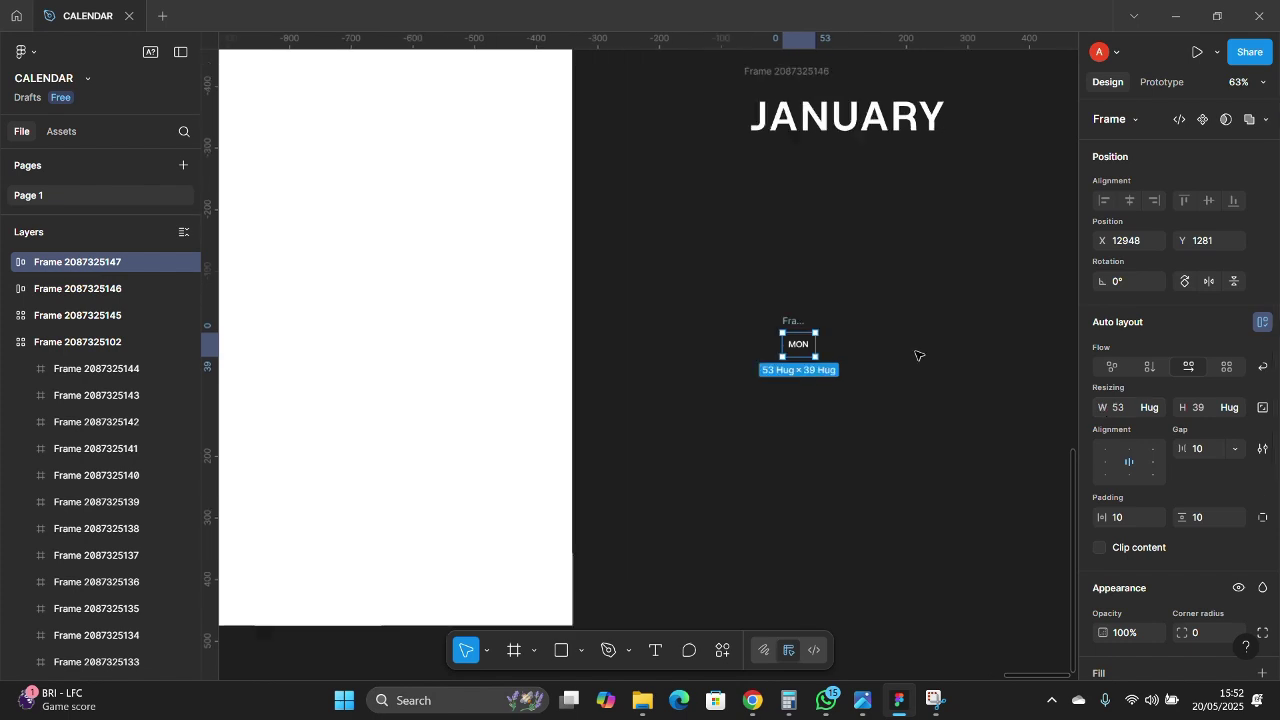
pyautogui.click(1156, 404)
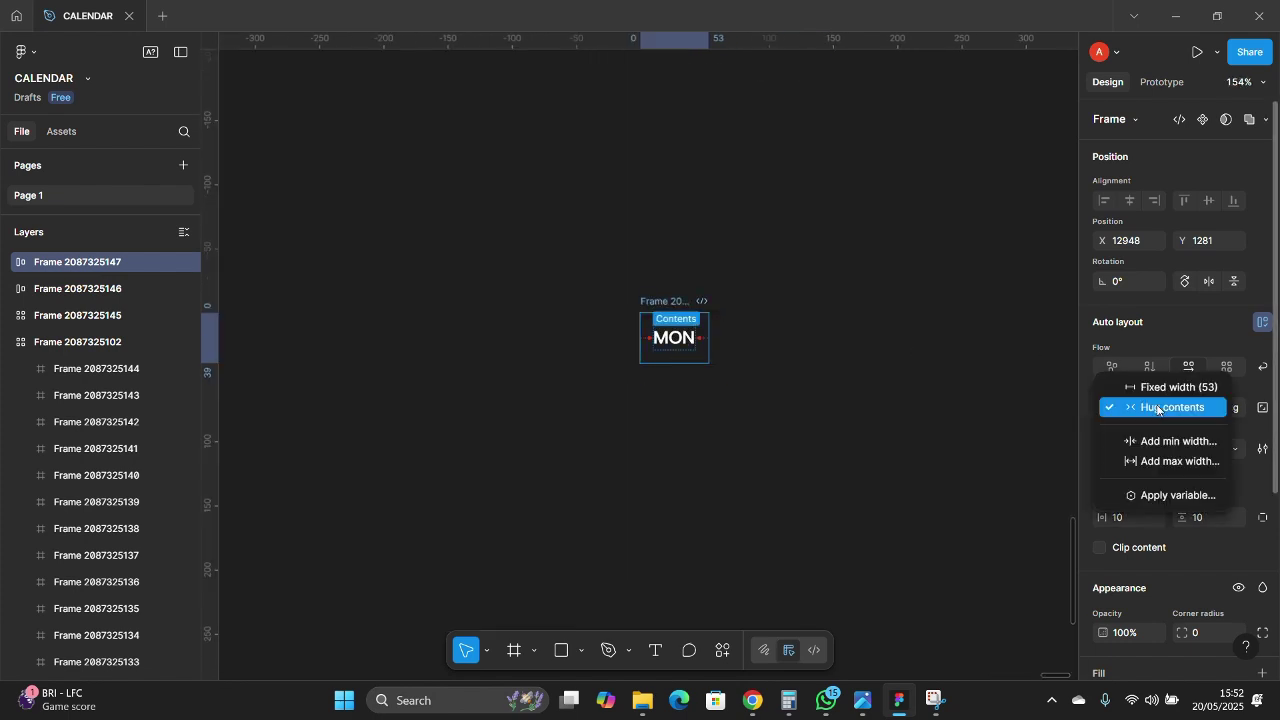
pyautogui.click(1137, 408)
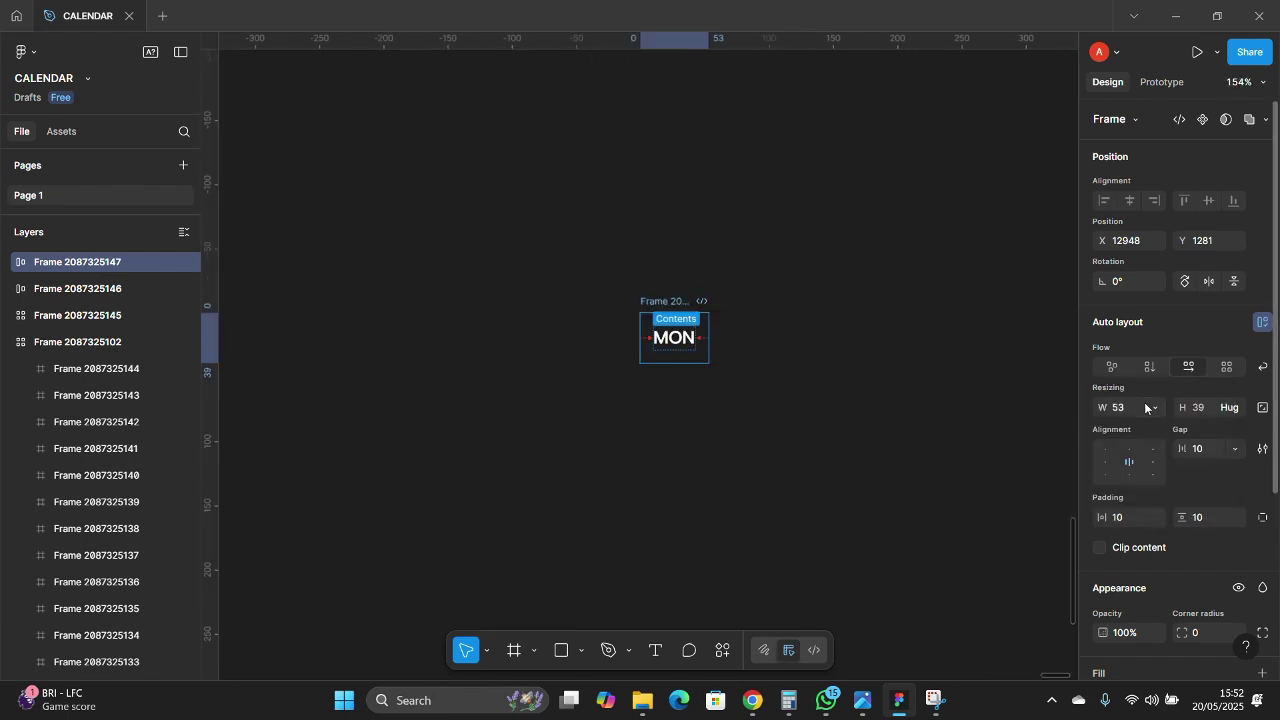
pyautogui.hotkey('shift', 'alt', 'a')
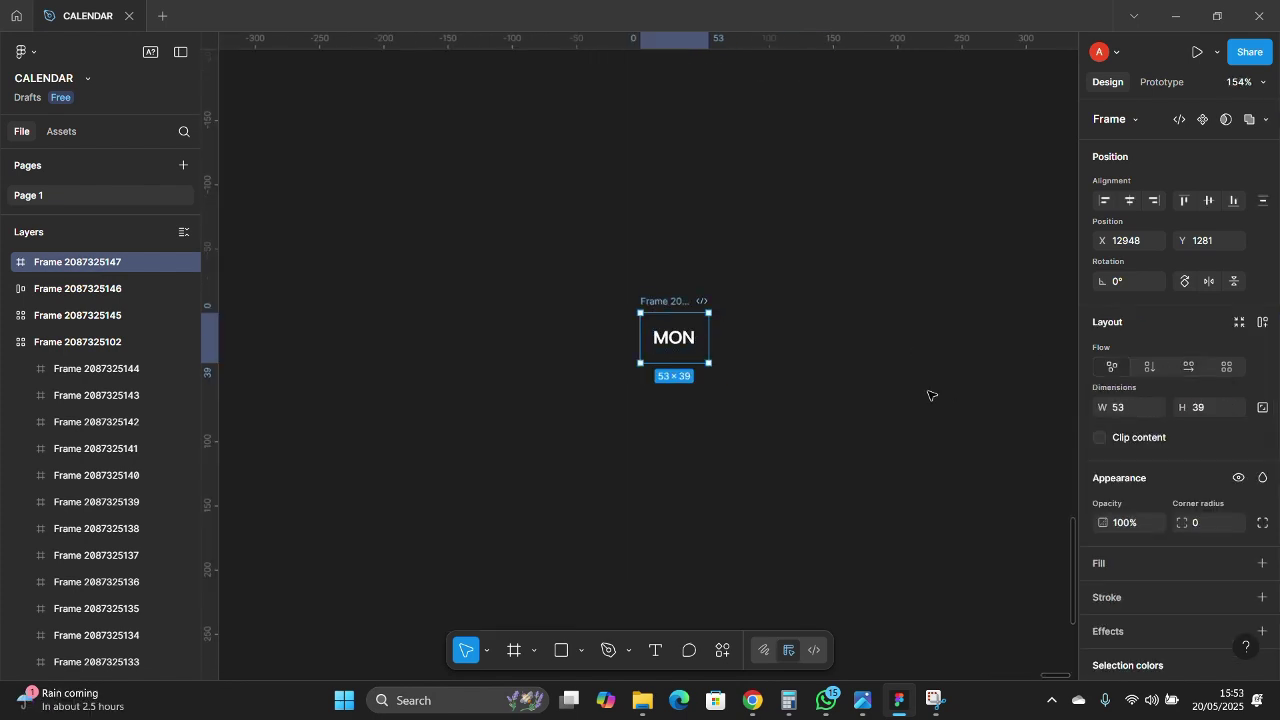
pyautogui.click(1152, 366)
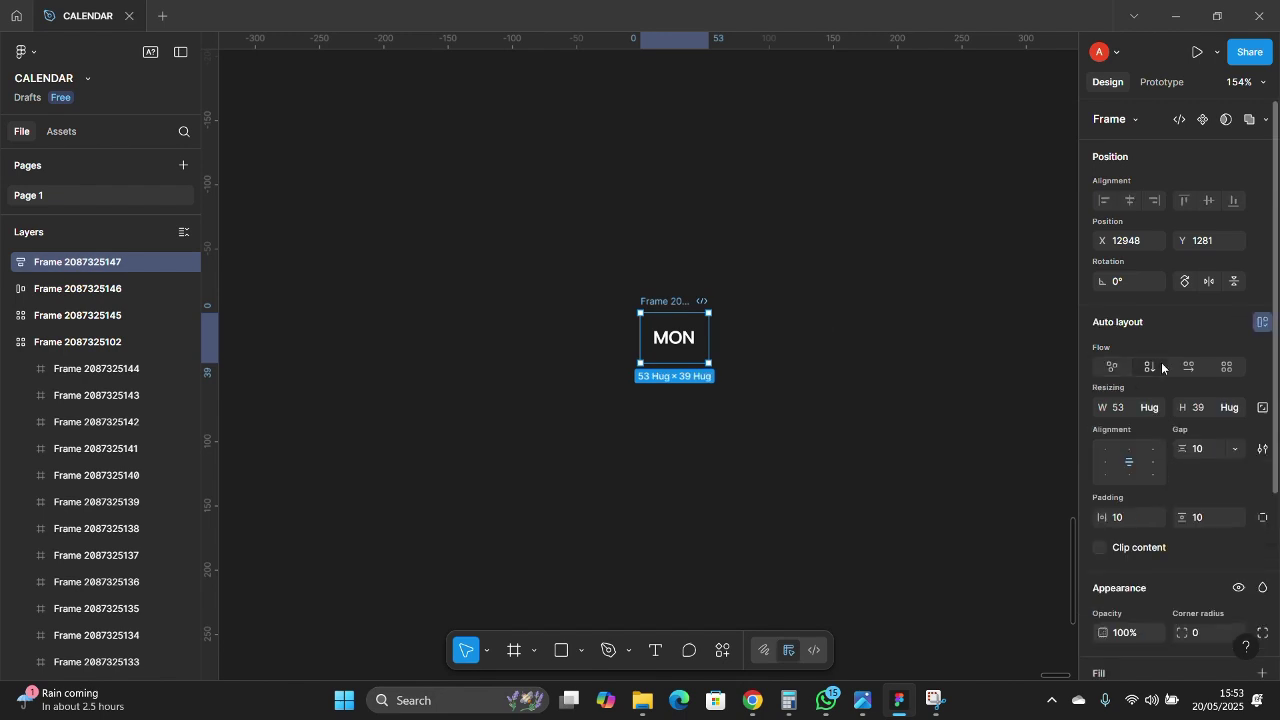
# - Rename the frame around the MON text as DAYS
pyautogui.scroll(-1, 786, 429)
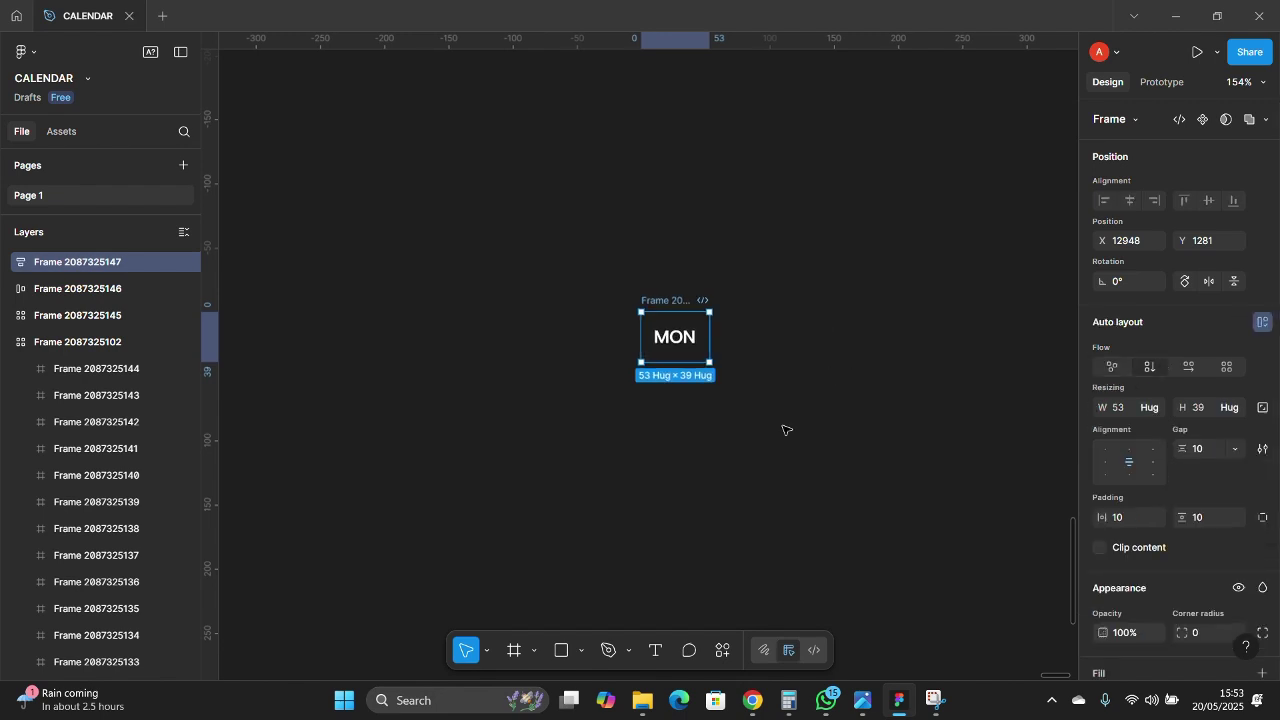
pyautogui.hscroll(-1, 786, 430)
pyautogui.scroll(-2, 786, 429)
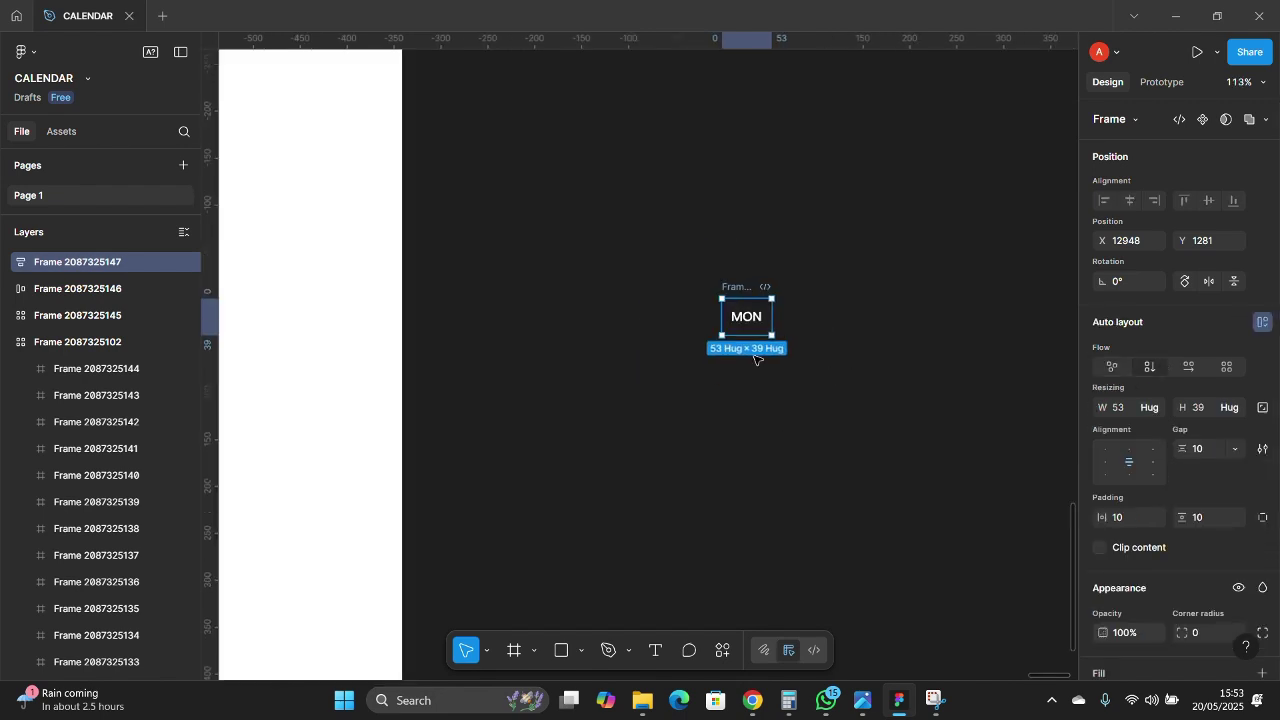
pyautogui.doubleClick(737, 288)
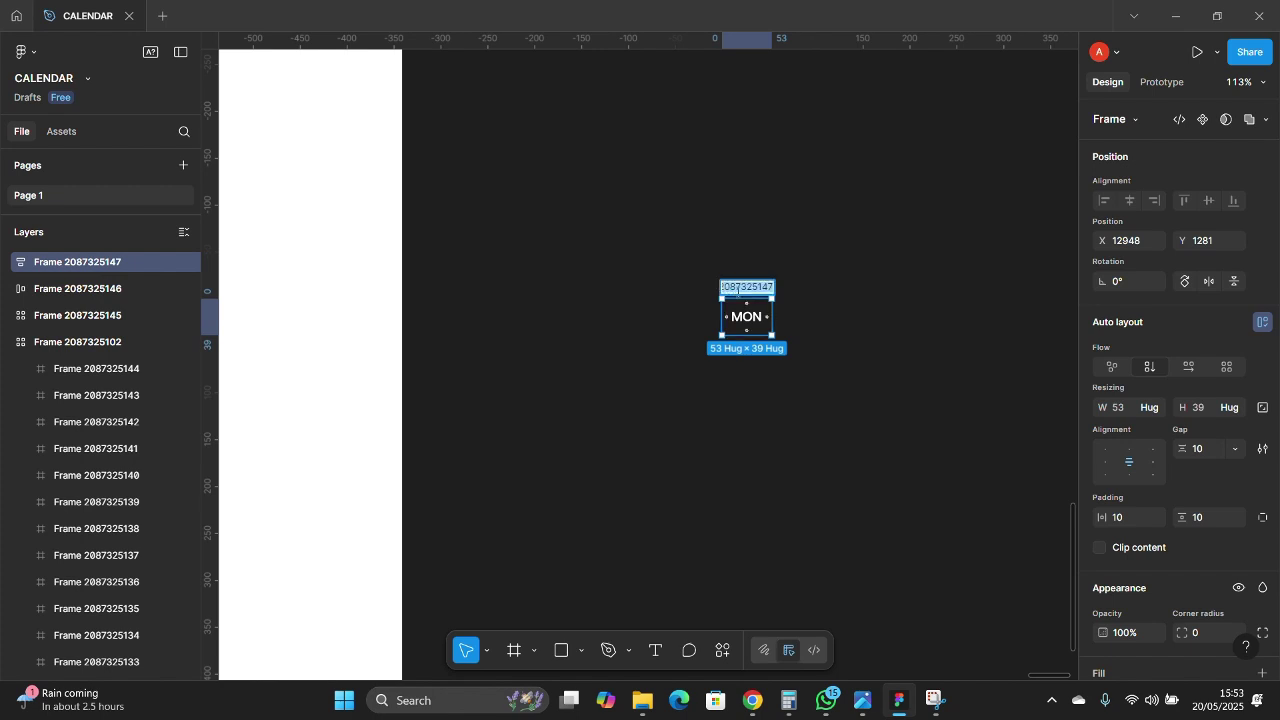
pyautogui.write('DAYS')
pyautogui.click(829, 366)
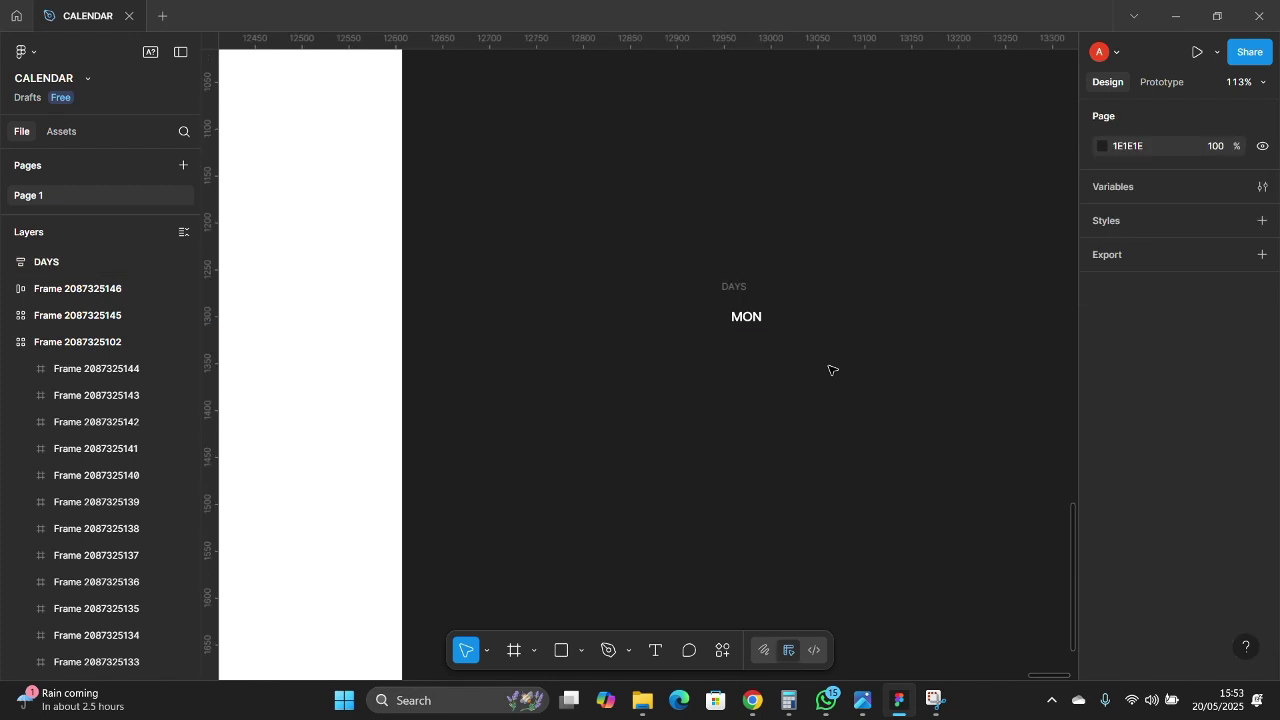
# - Duplicate the MON text out of the DAYS frame to about X 13109, Y 1301 and change the copy to "01"
pyautogui.click(744, 319)
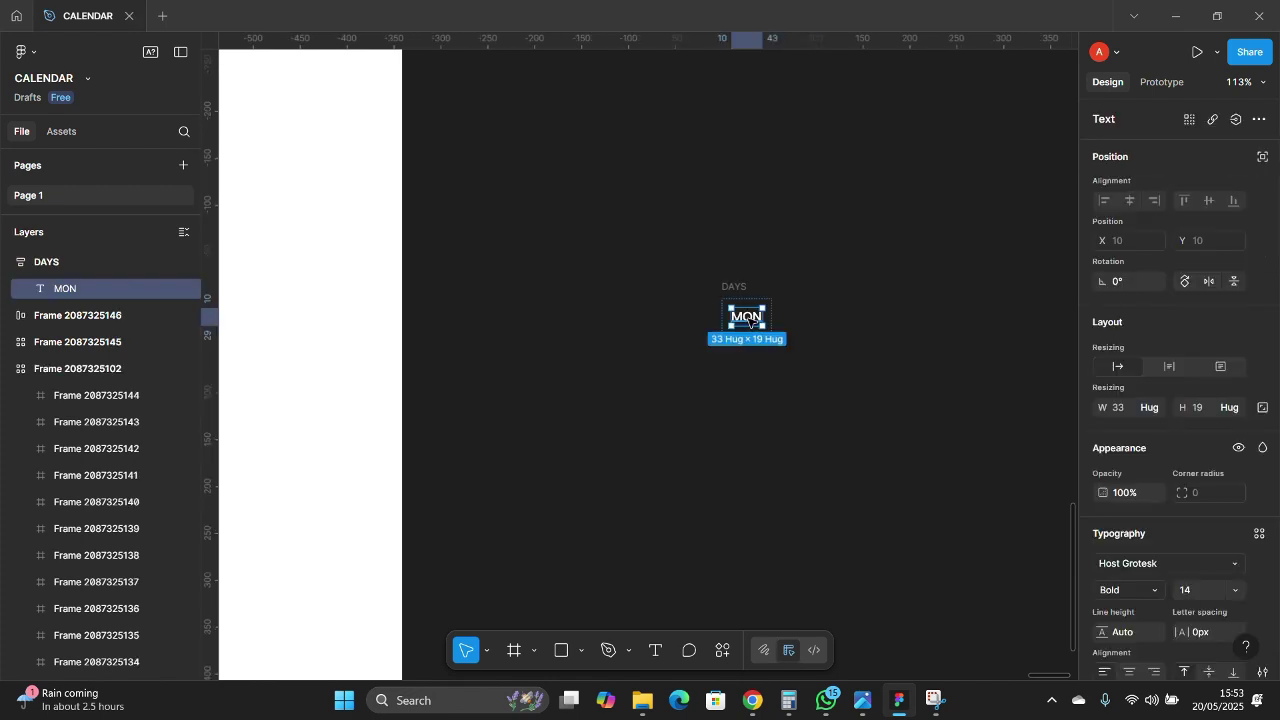
pyautogui.keyDown('alt'); pyautogui.moveTo(748, 320); pyautogui.dragTo(896, 327); pyautogui.keyUp('alt')
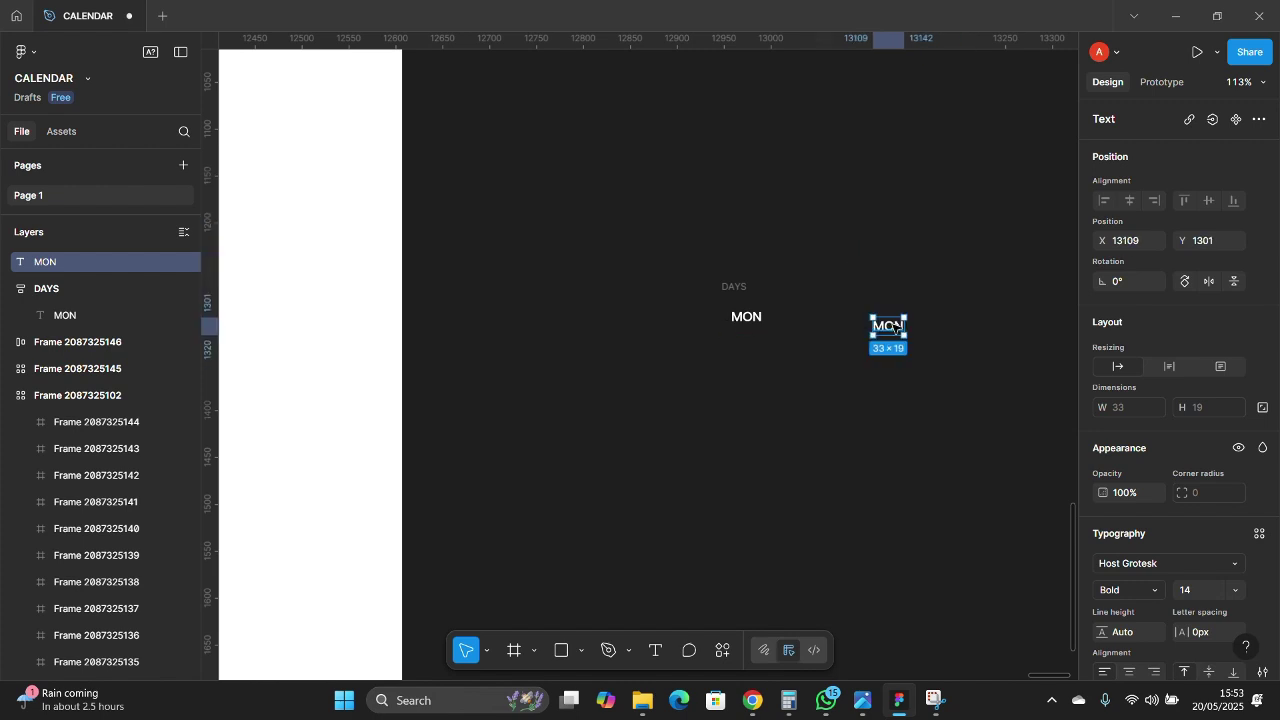
pyautogui.doubleClick(895, 326)
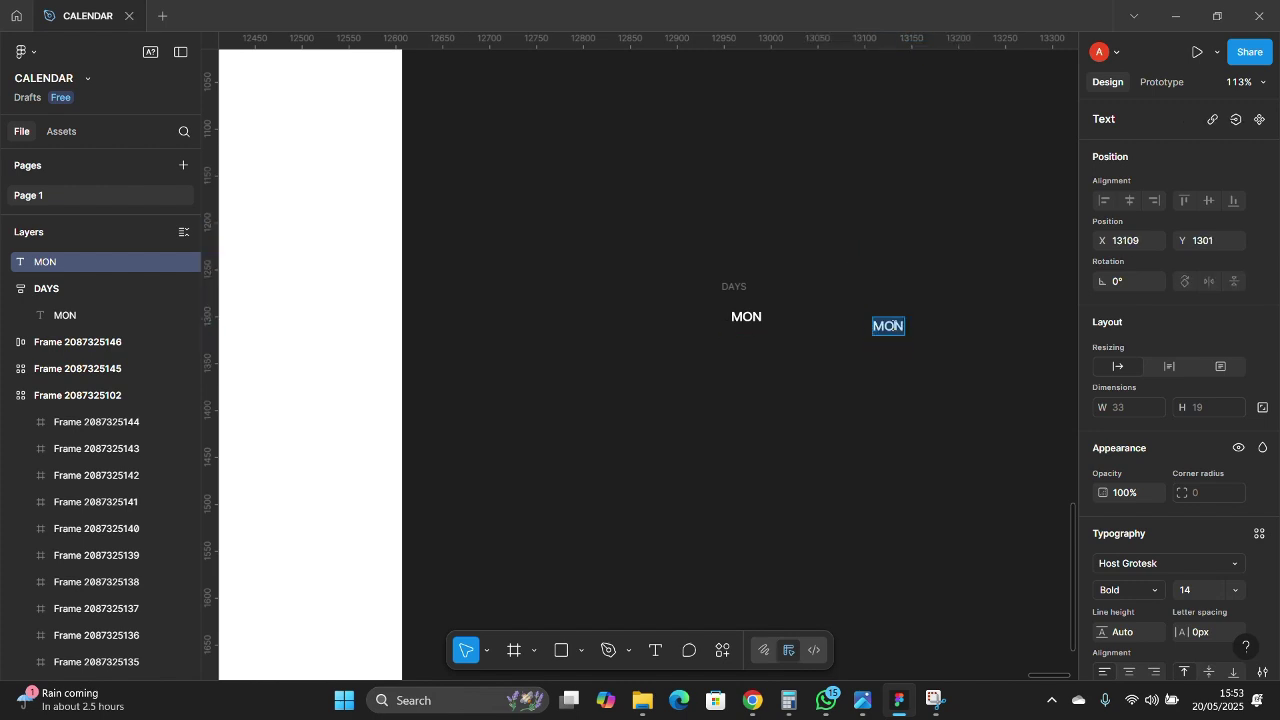
pyautogui.write('01')
pyautogui.press('Escape')
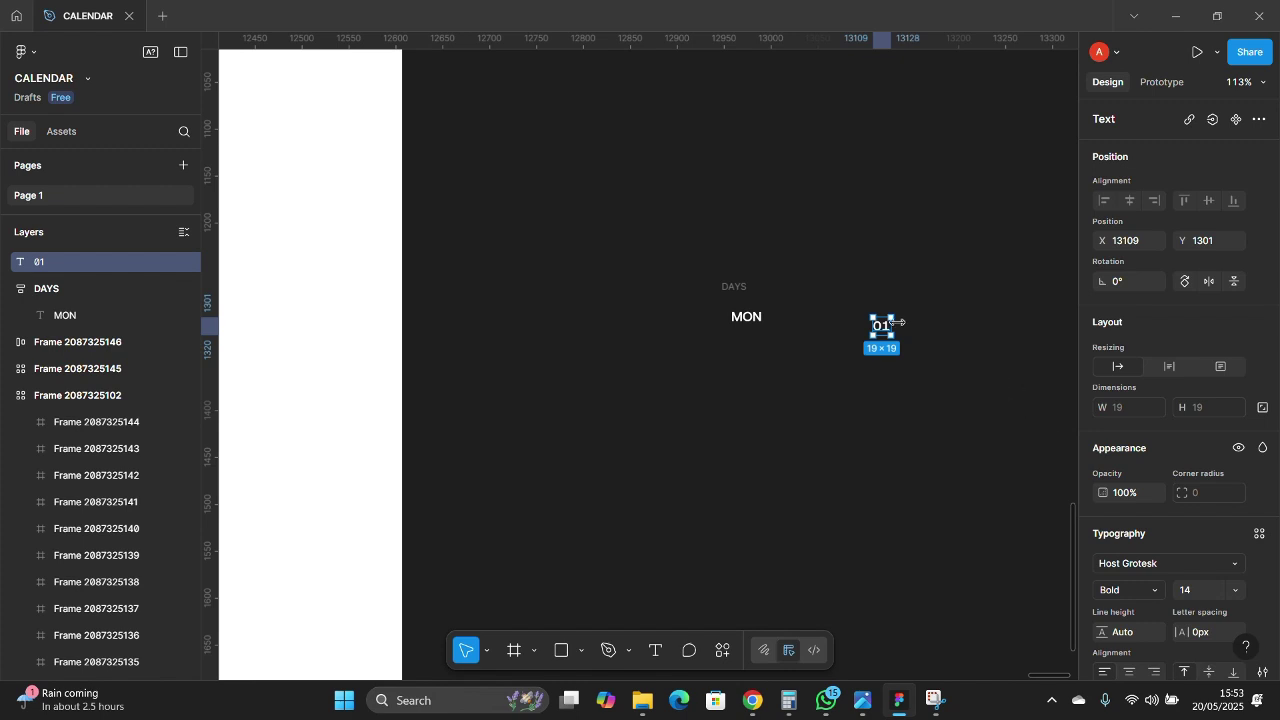
# - Wrap the 01 text in an auto layout frame and set its width and height to hug contents
pyautogui.hotkey('shift', 'a')
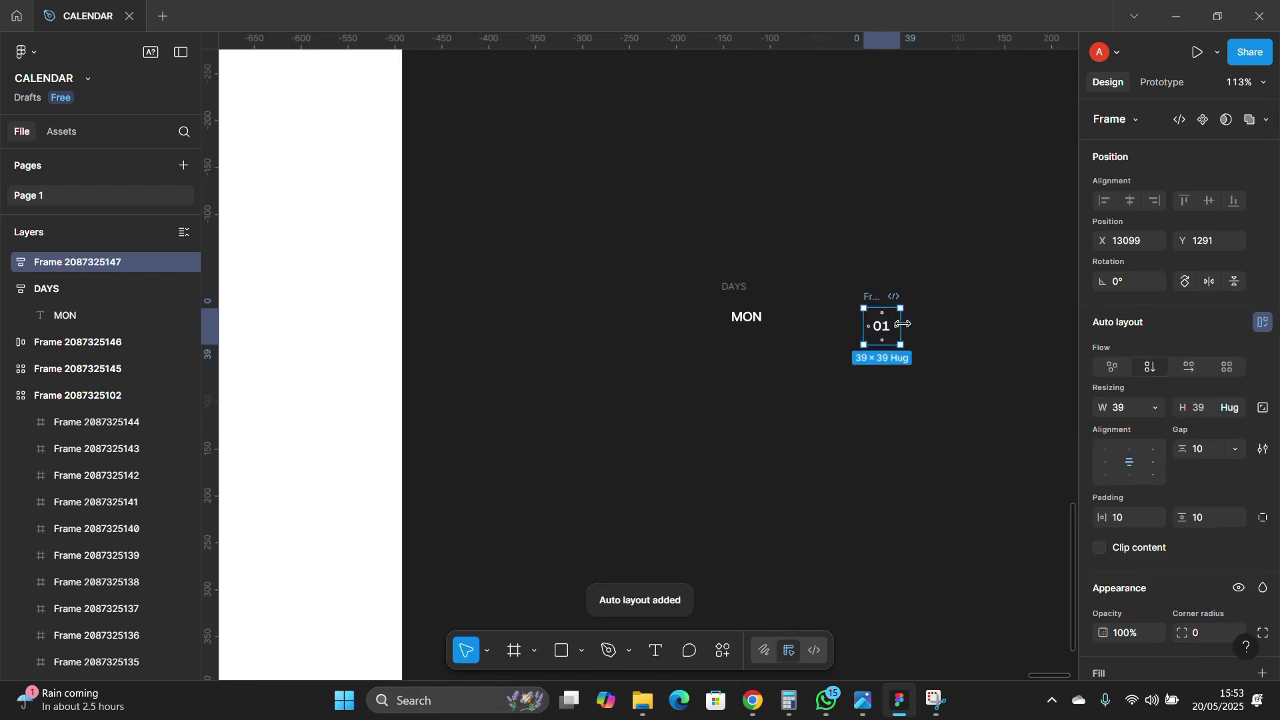
pyautogui.click(1153, 406)
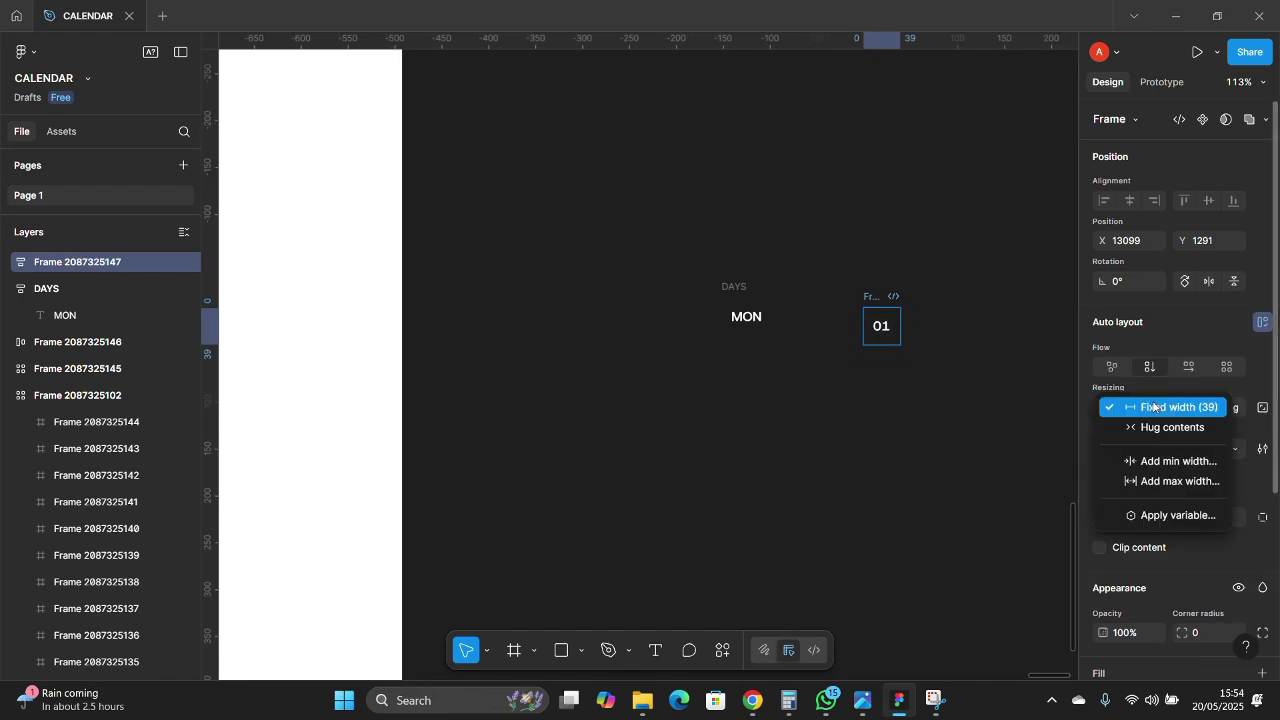
pyautogui.click(1158, 428)
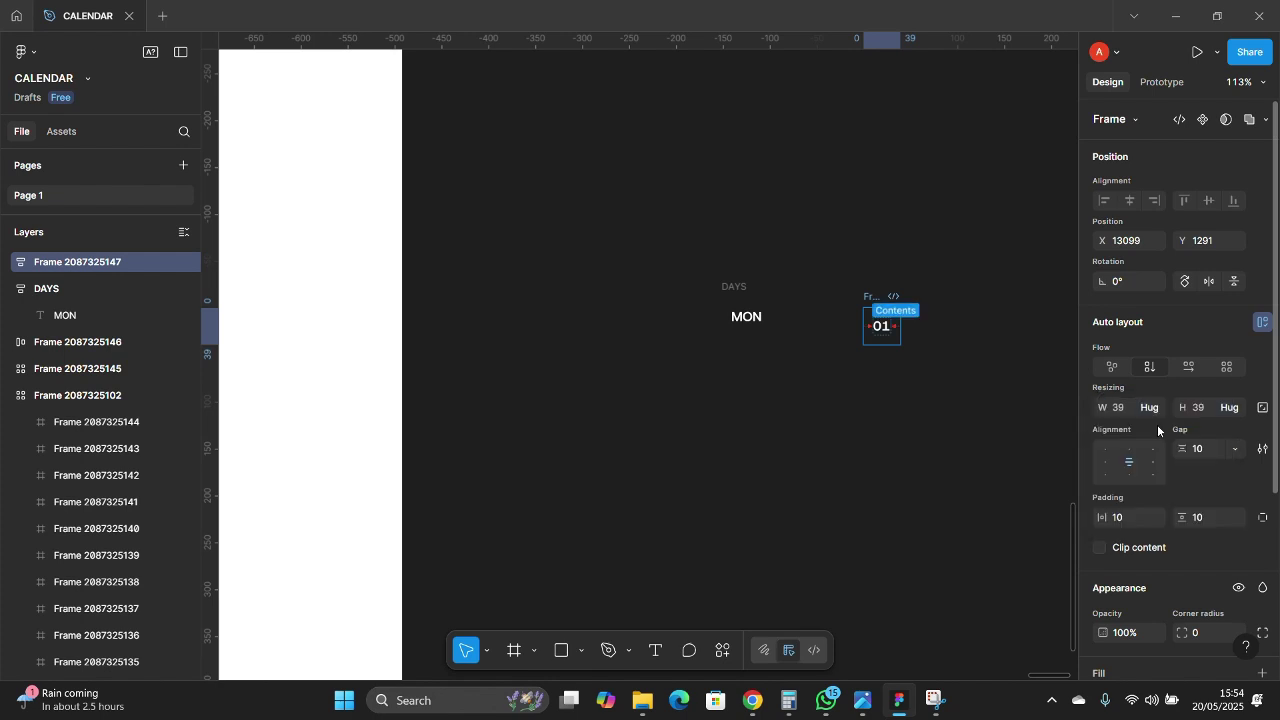
pyautogui.click(1243, 409)
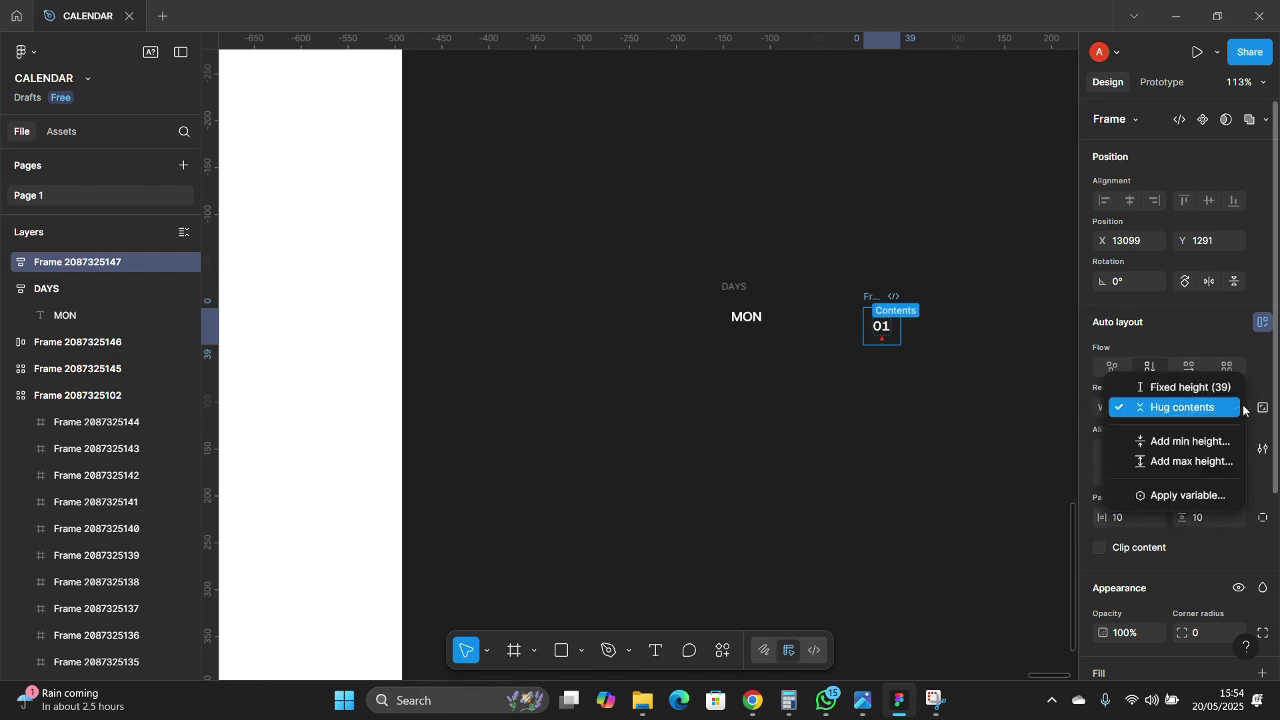
pyautogui.click(1222, 414)
# - Try to recolour the 01 text with yellow FFBE0B
pyautogui.scroll(-5, 930, 399)
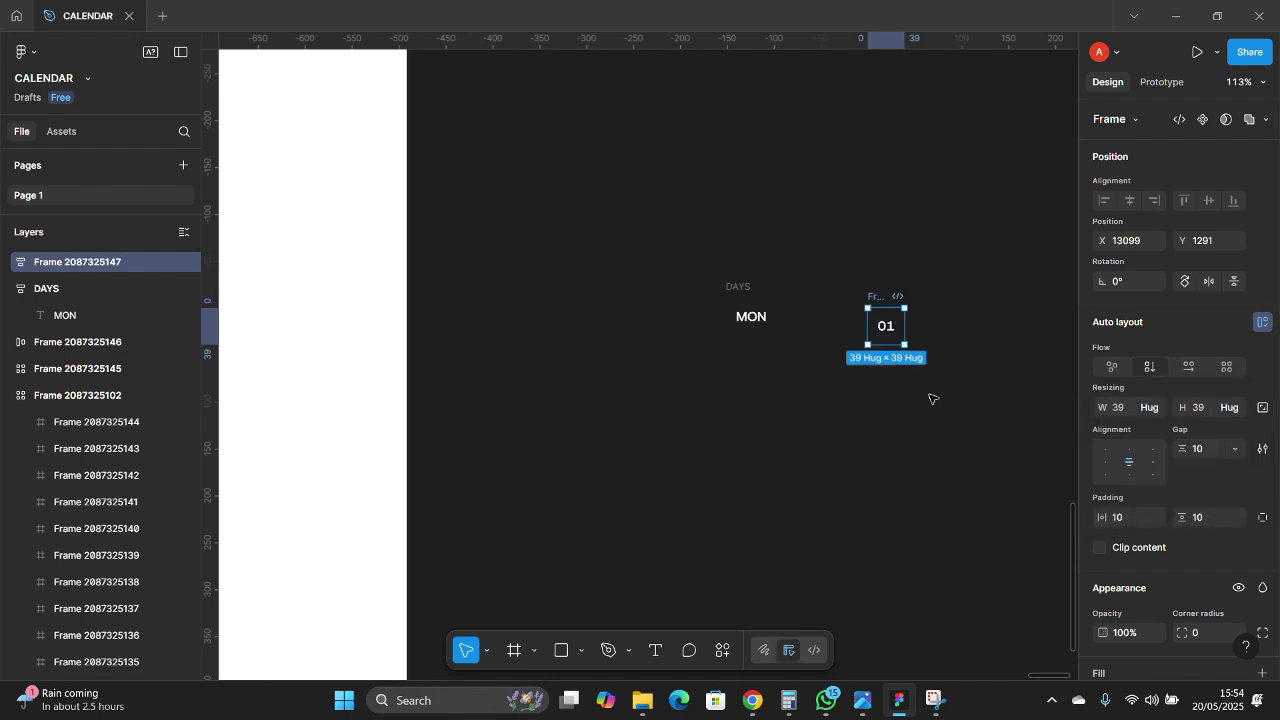
pyautogui.scroll(-4, 930, 399)
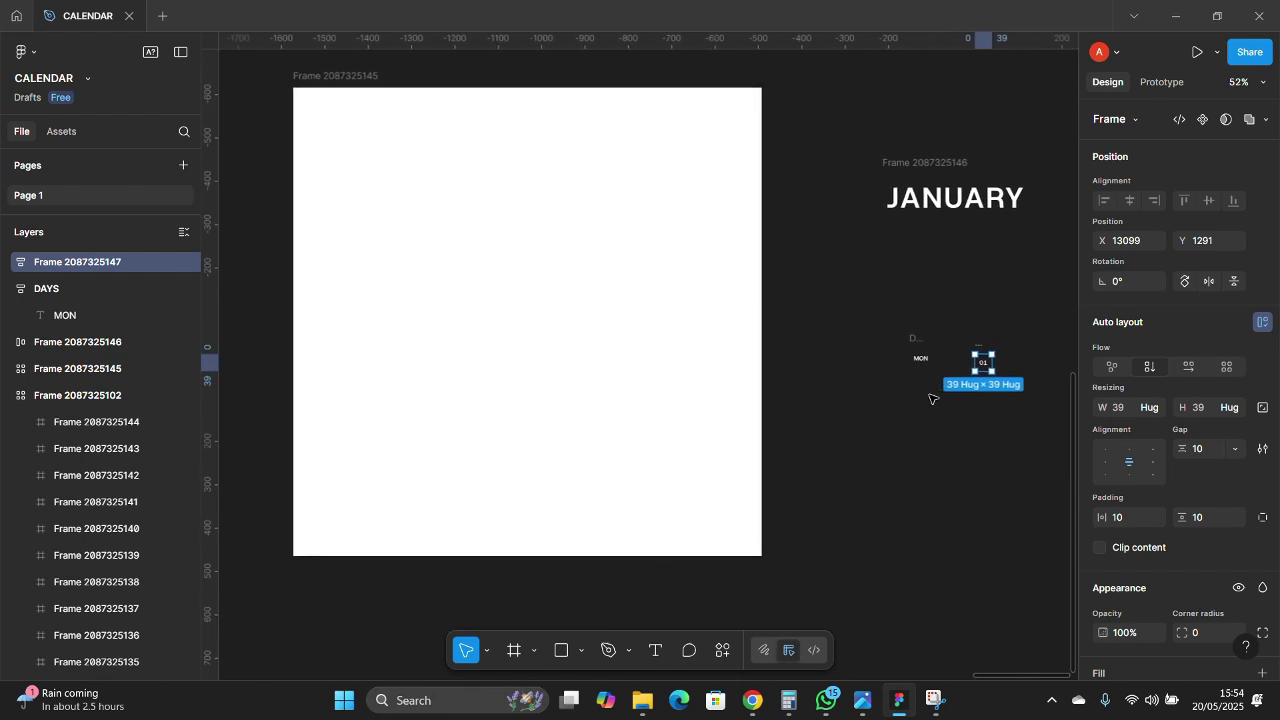
pyautogui.scroll(6, 957, 352)
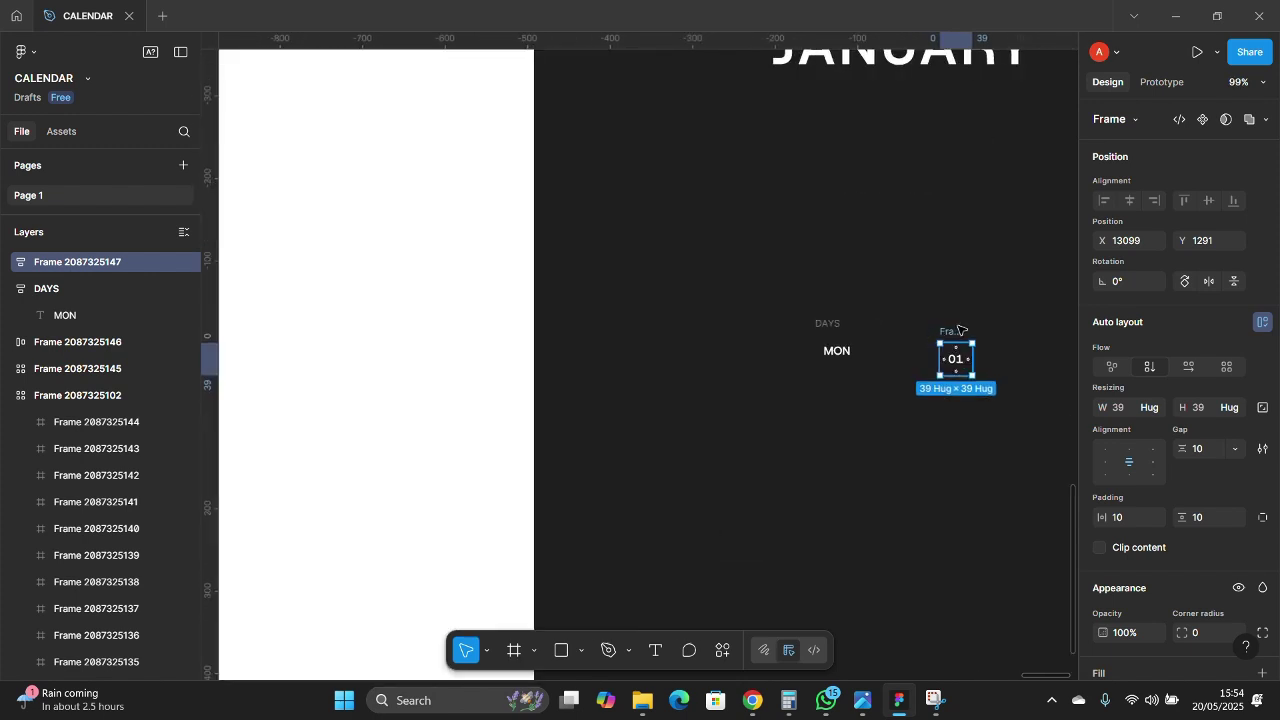
pyautogui.hscroll(2, 958, 330)
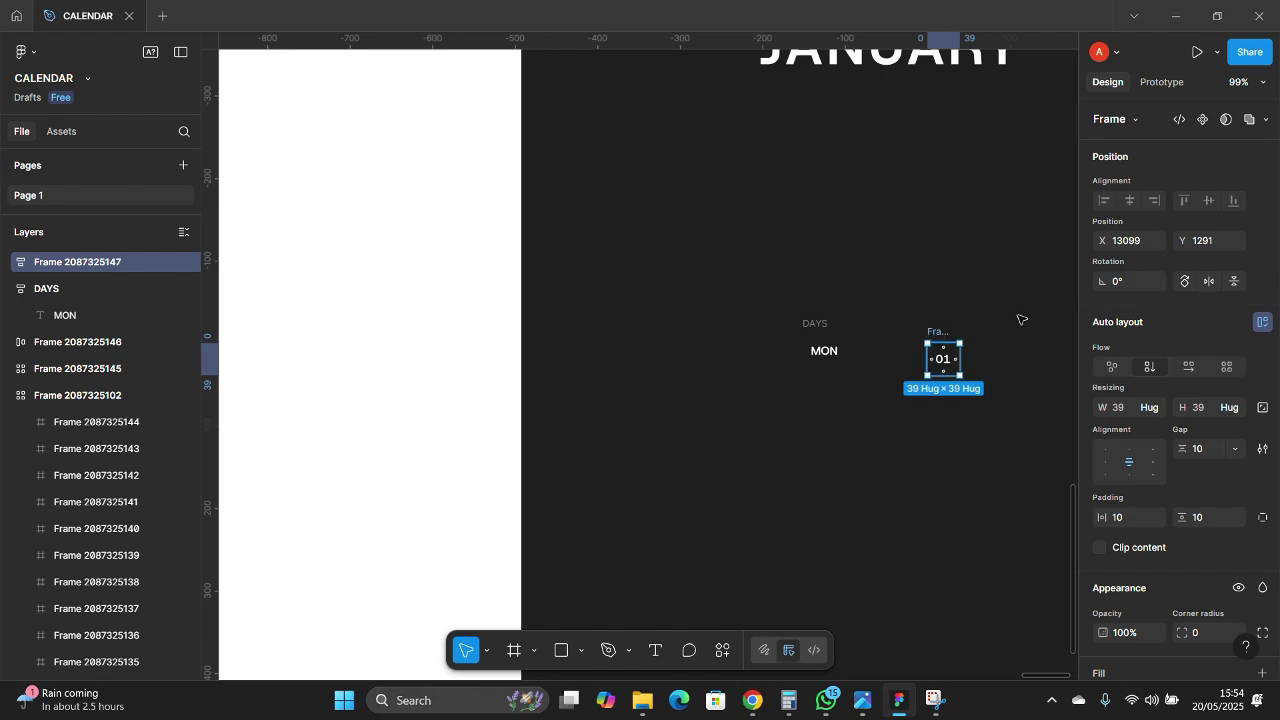
pyautogui.scroll(-5, 1128, 540)
pyautogui.click(1105, 545)
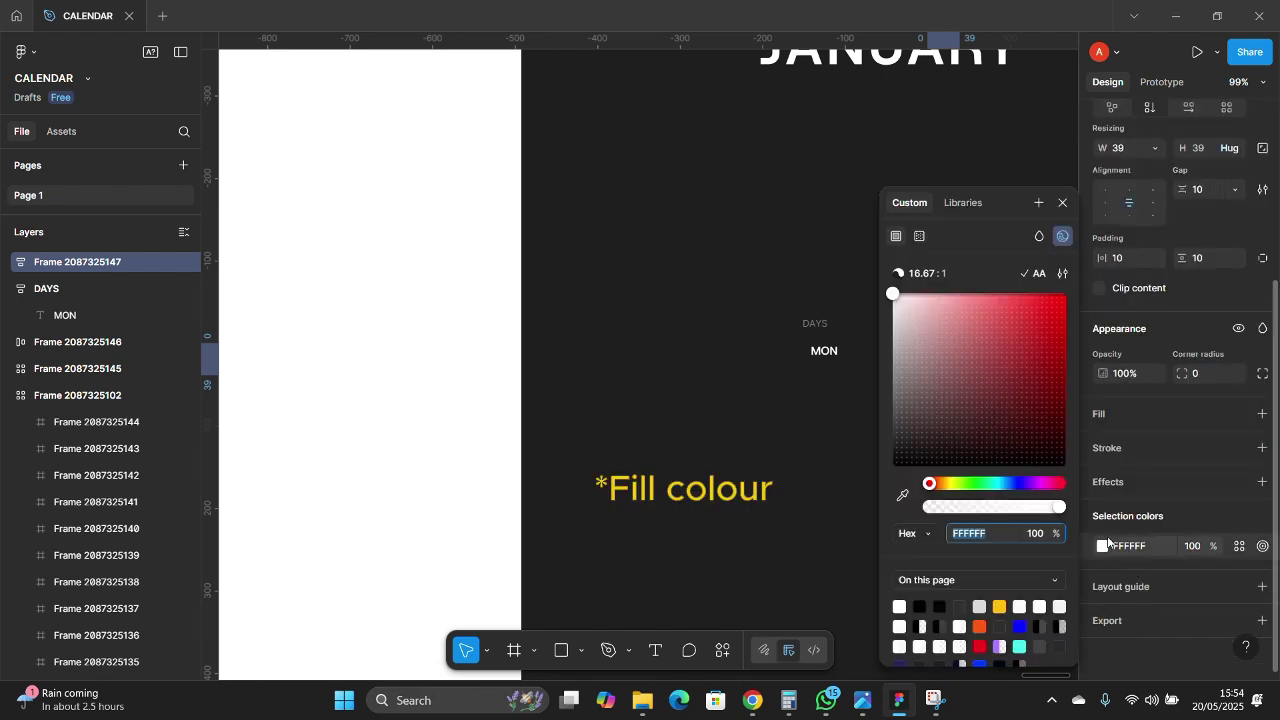
pyautogui.click(1002, 600)
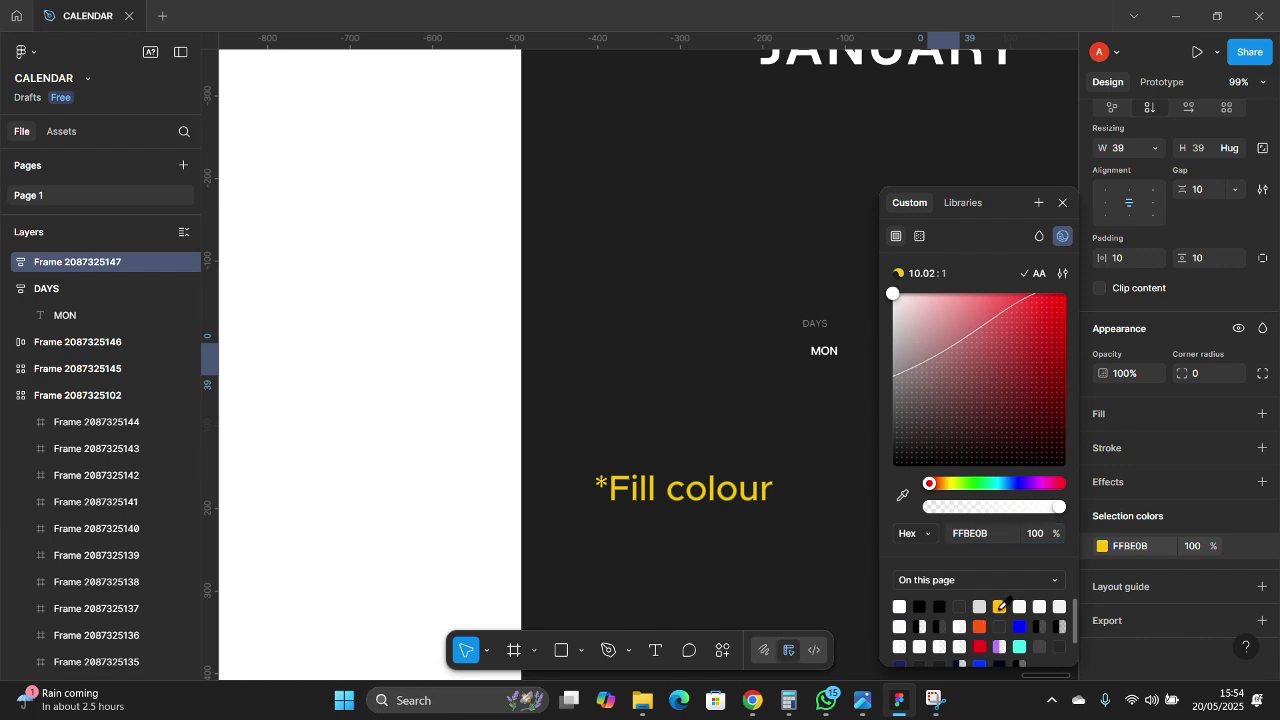
pyautogui.click(814, 520)
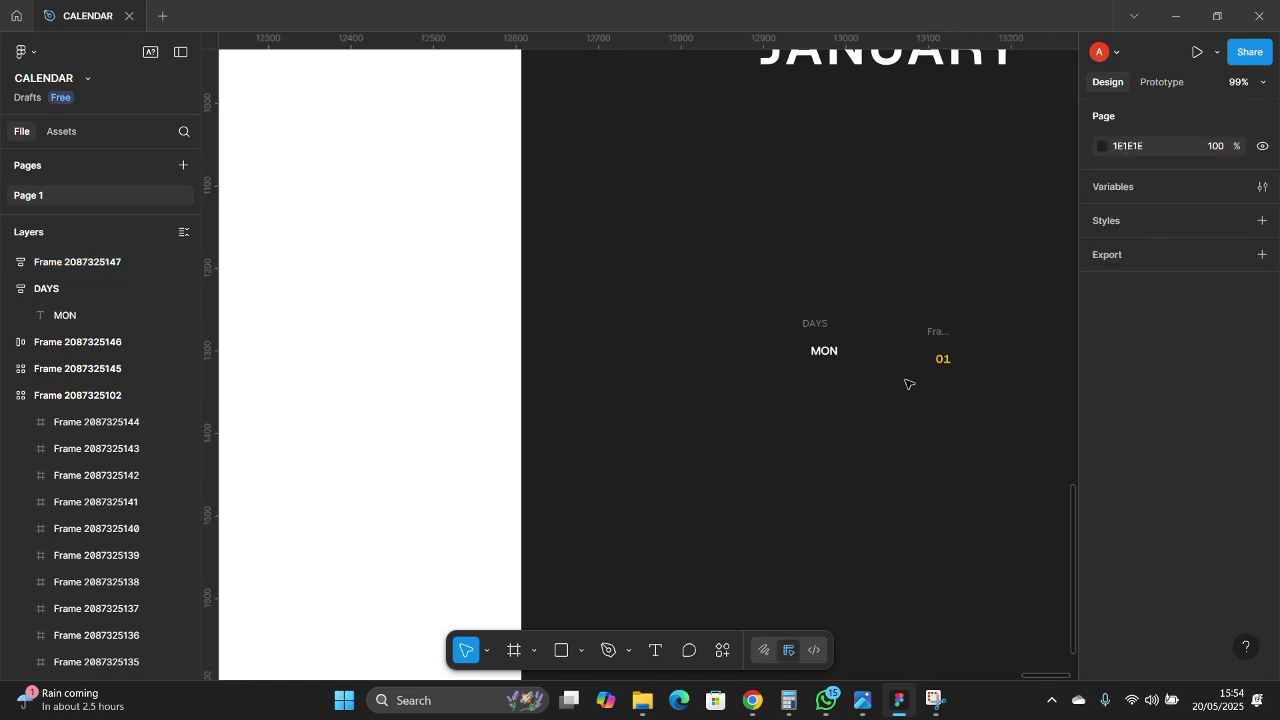
# - Add a yellow FFBE0B fill to the frame around the 01 text
pyautogui.click(929, 357)
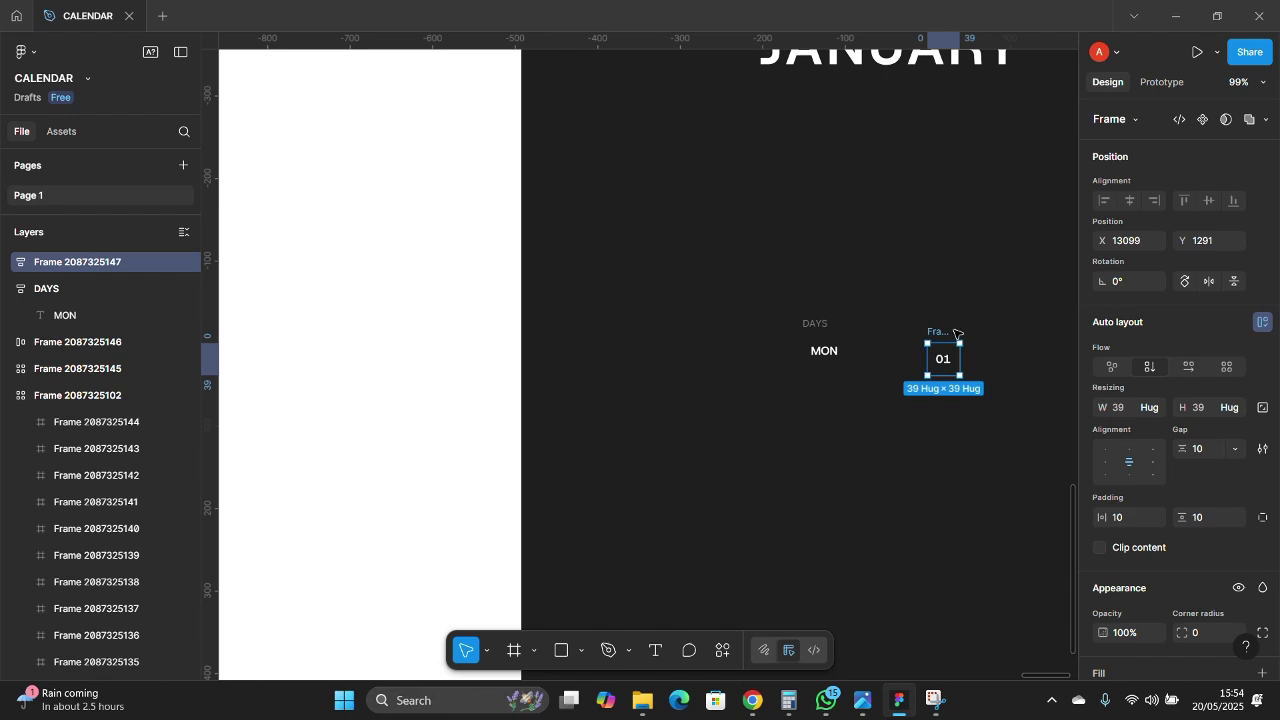
pyautogui.scroll(-5, 1160, 556)
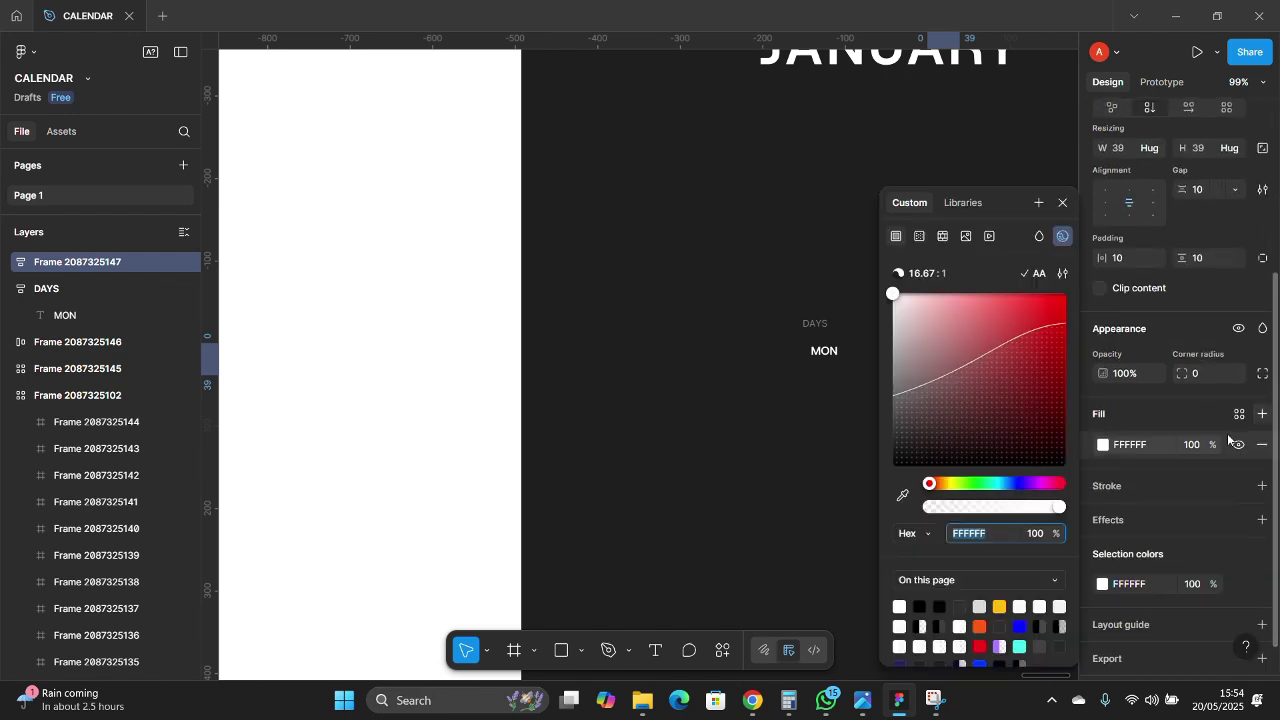
pyautogui.click(1262, 414)
pyautogui.hscroll(5, 790, 278)
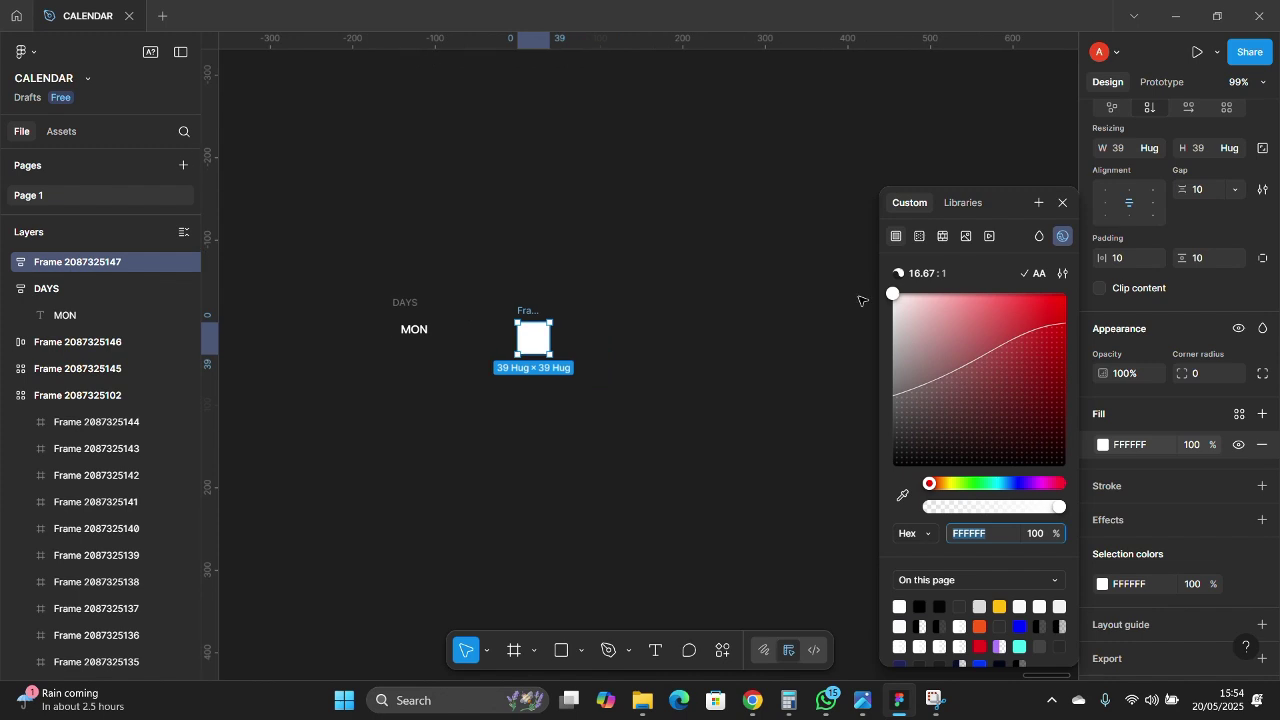
pyautogui.click(999, 606)
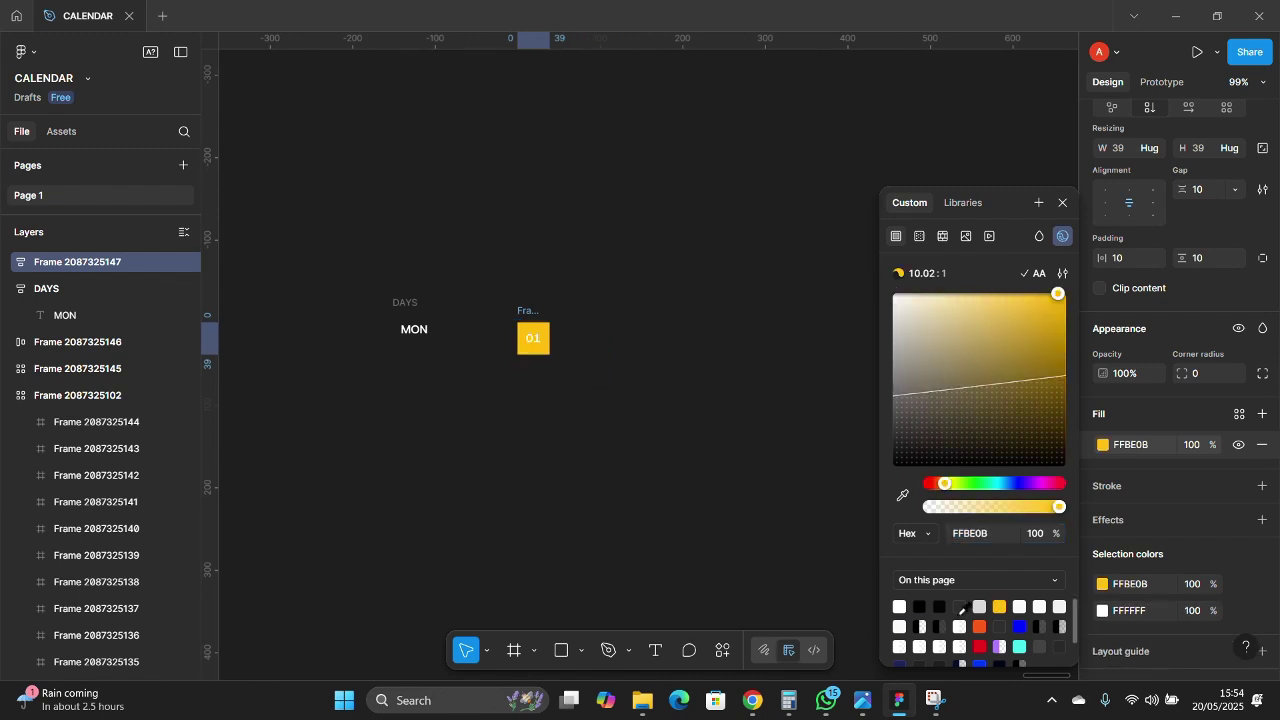
pyautogui.hscroll(-3, 637, 429)
pyautogui.click(637, 429)
pyautogui.scroll(2, 733, 292)
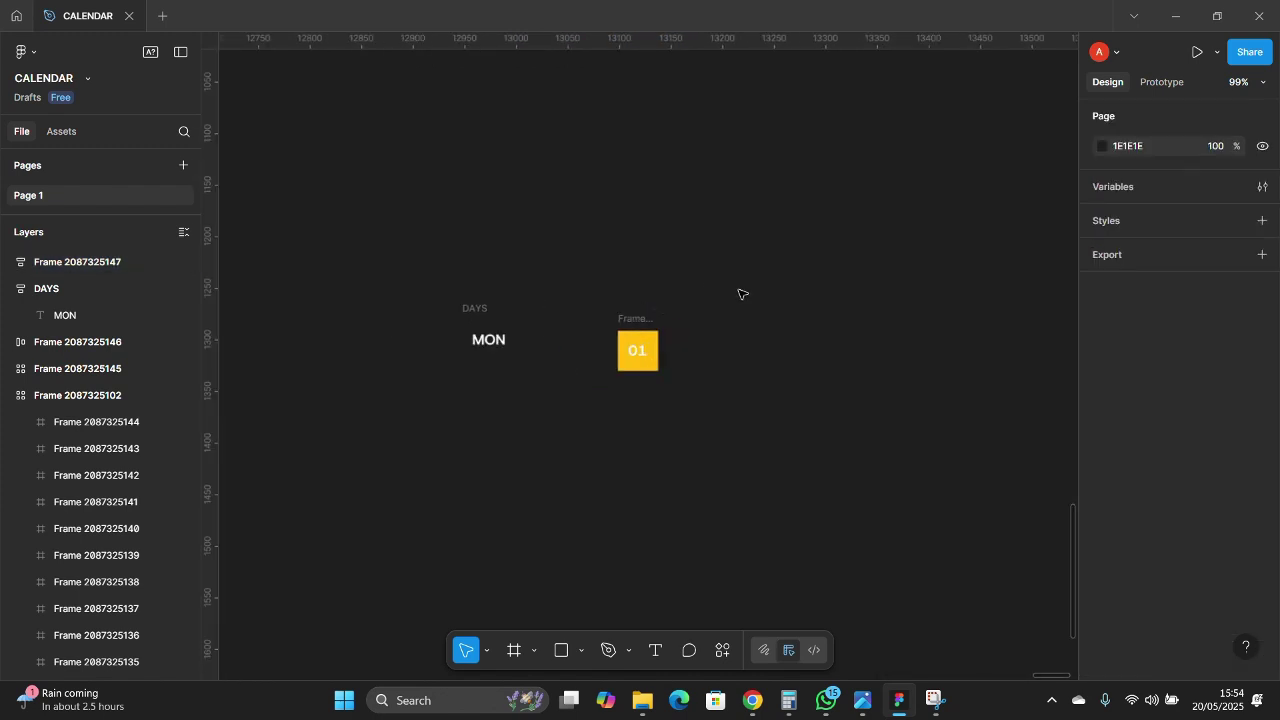
pyautogui.scroll(-2, 640, 307)
pyautogui.hscroll(-3, 640, 307)
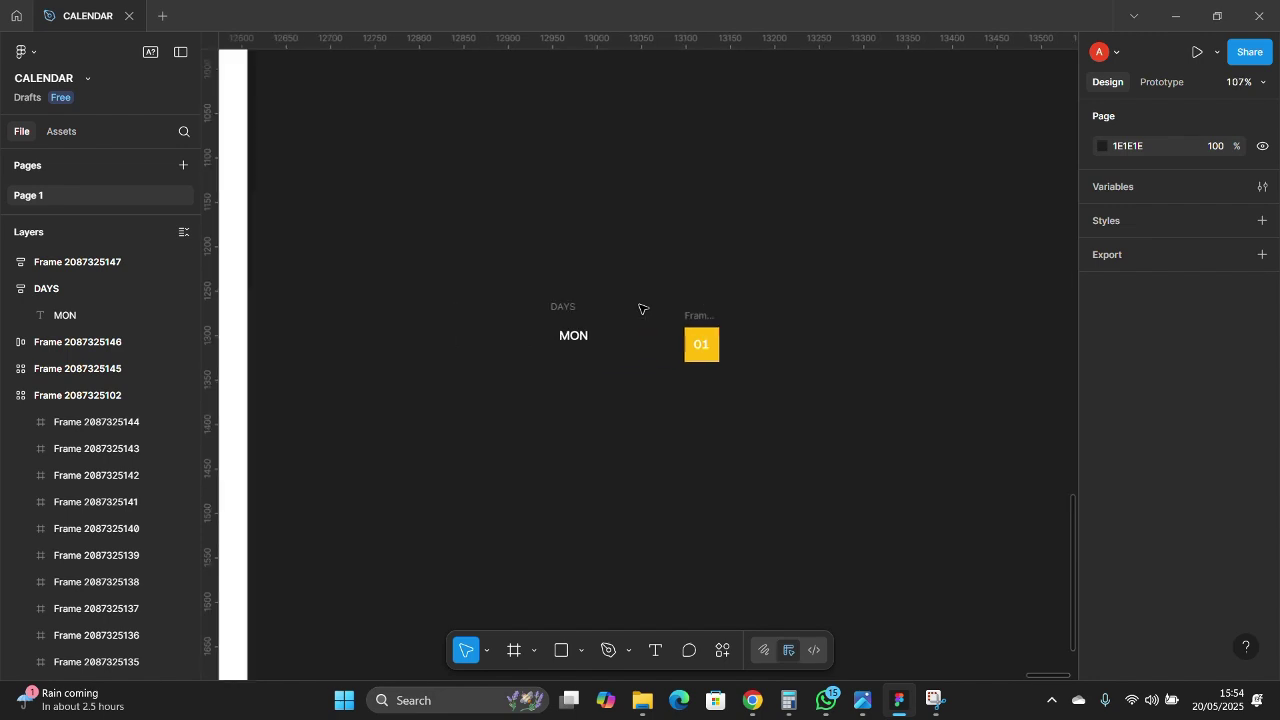
pyautogui.hscroll(-3, 641, 308)
pyautogui.scroll(-2, 640, 306)
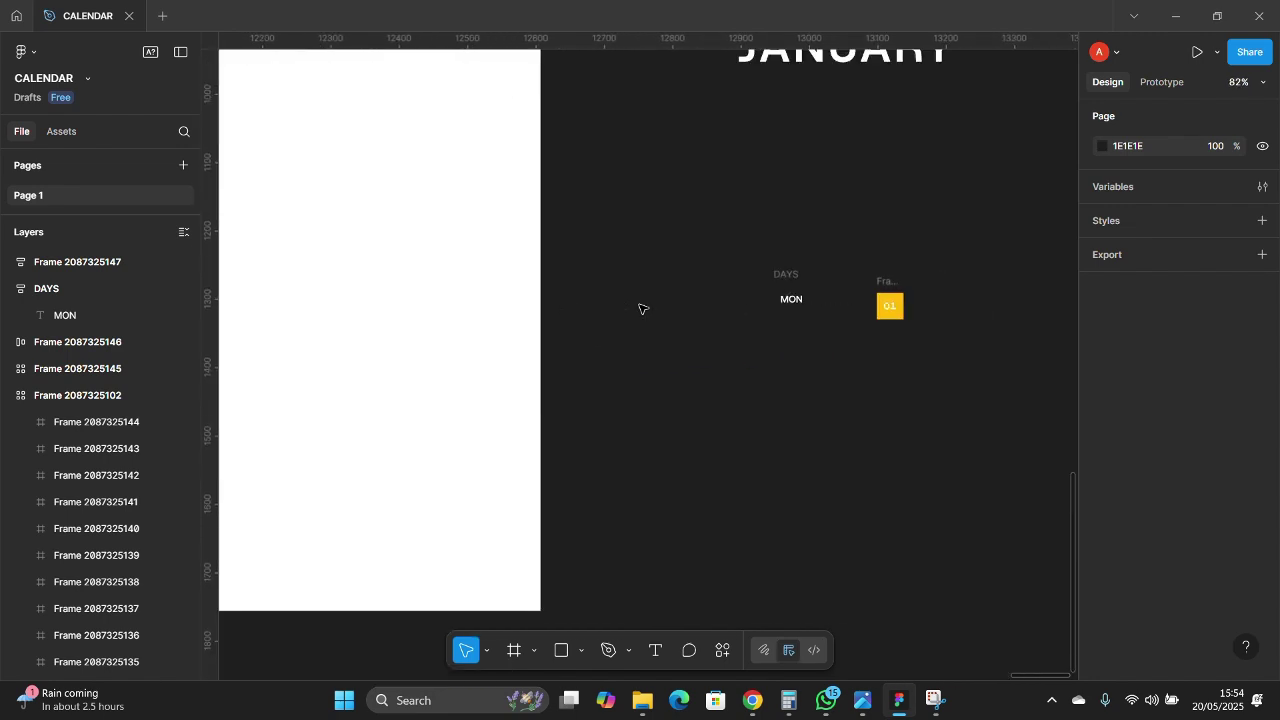
pyautogui.click(787, 277)
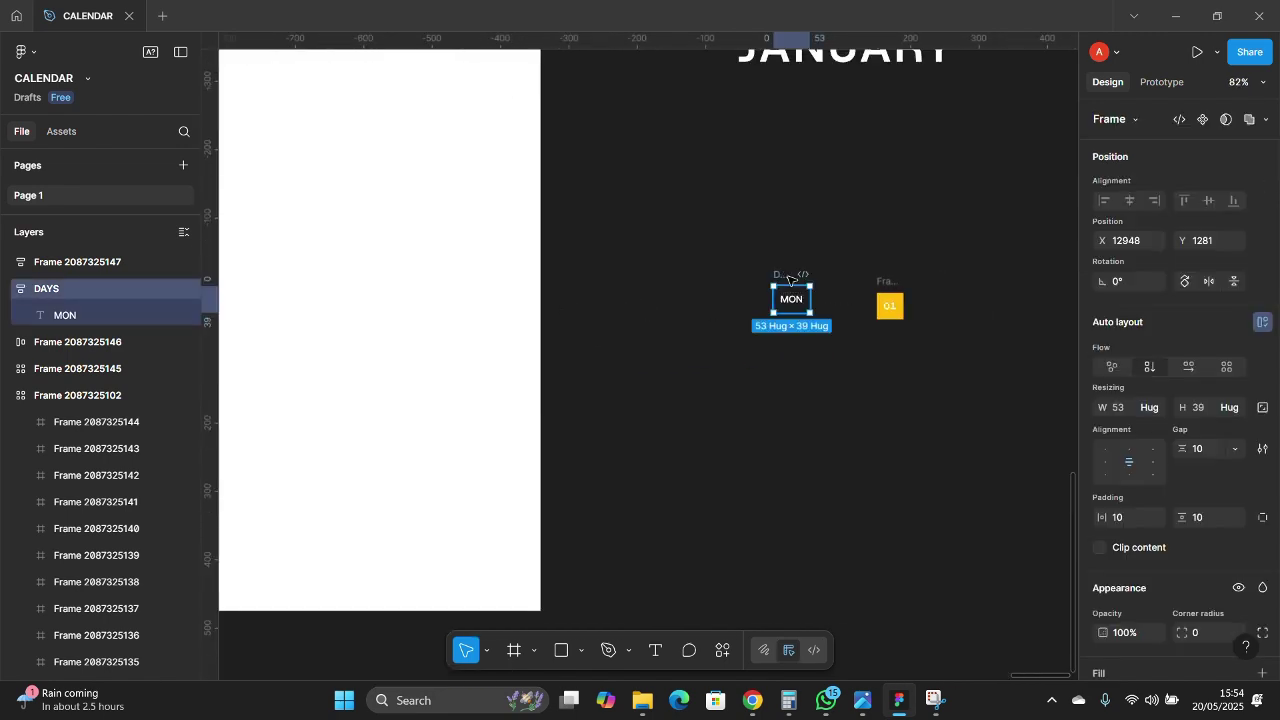
pyautogui.click(791, 299)
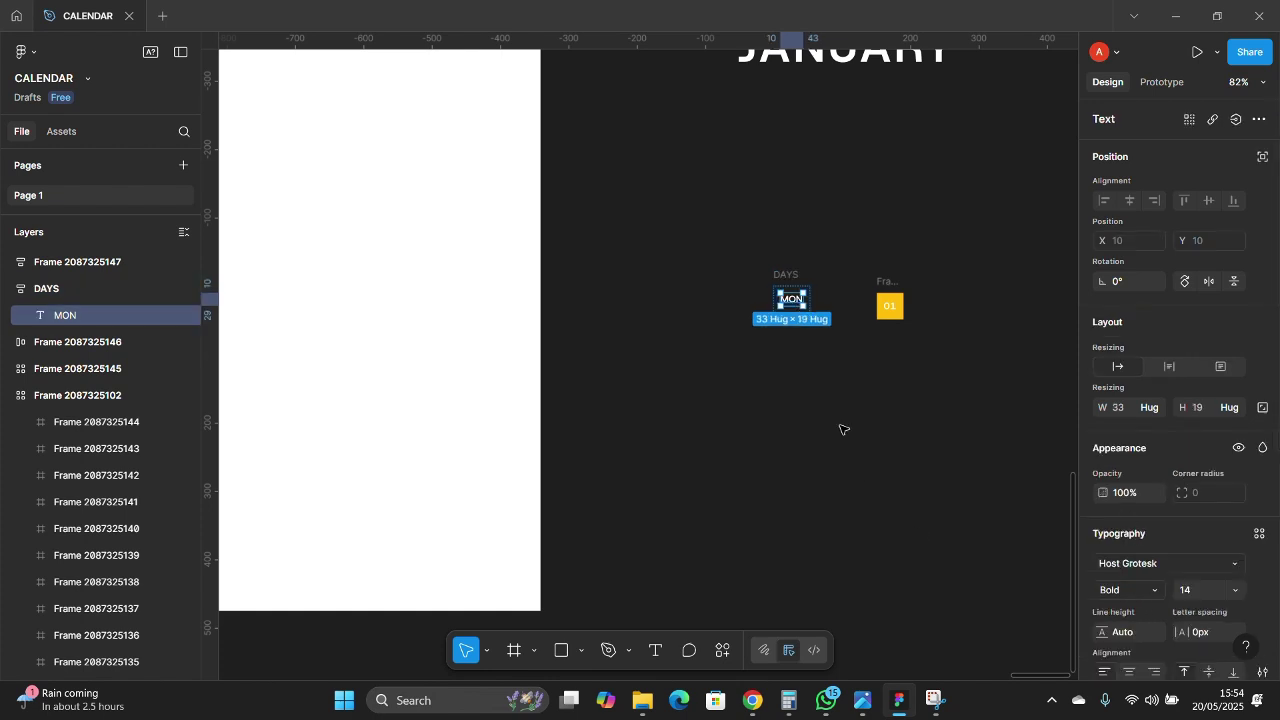
pyautogui.click(810, 421)
pyautogui.scroll(-5, 812, 422)
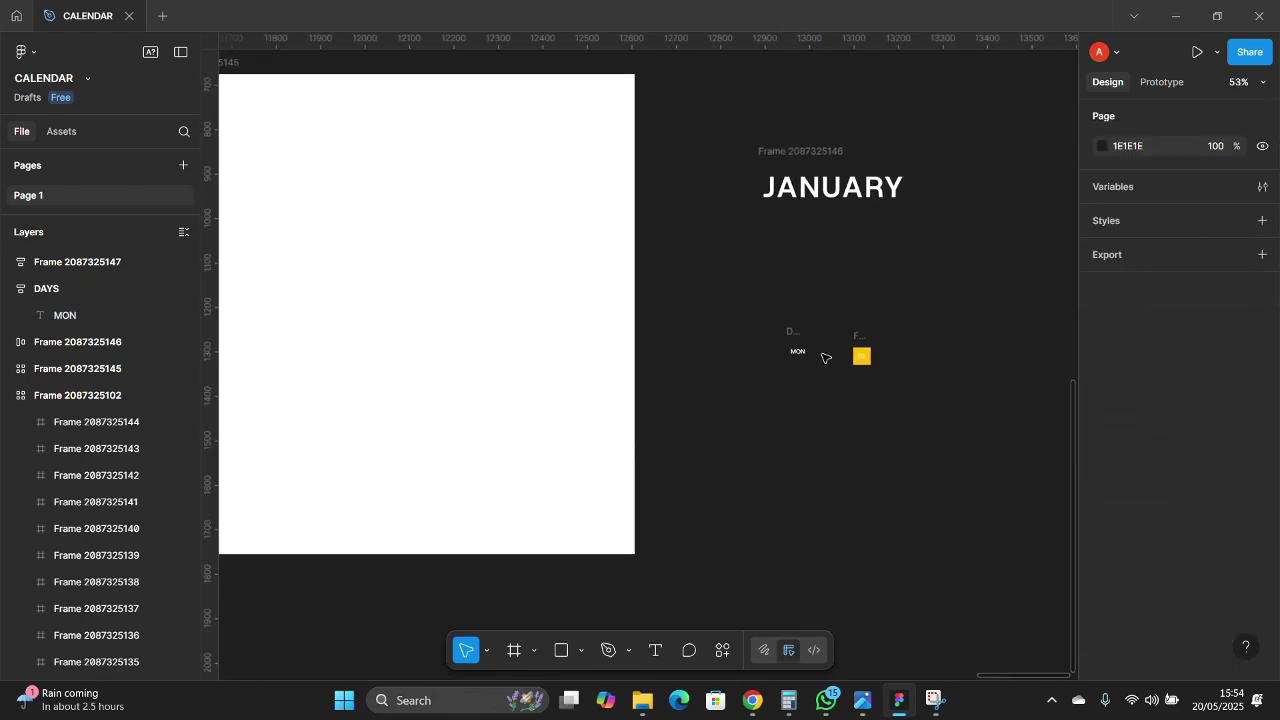
# - Change the colour of the JANUARY title text to black using the colours already on the page
pyautogui.click(773, 153)
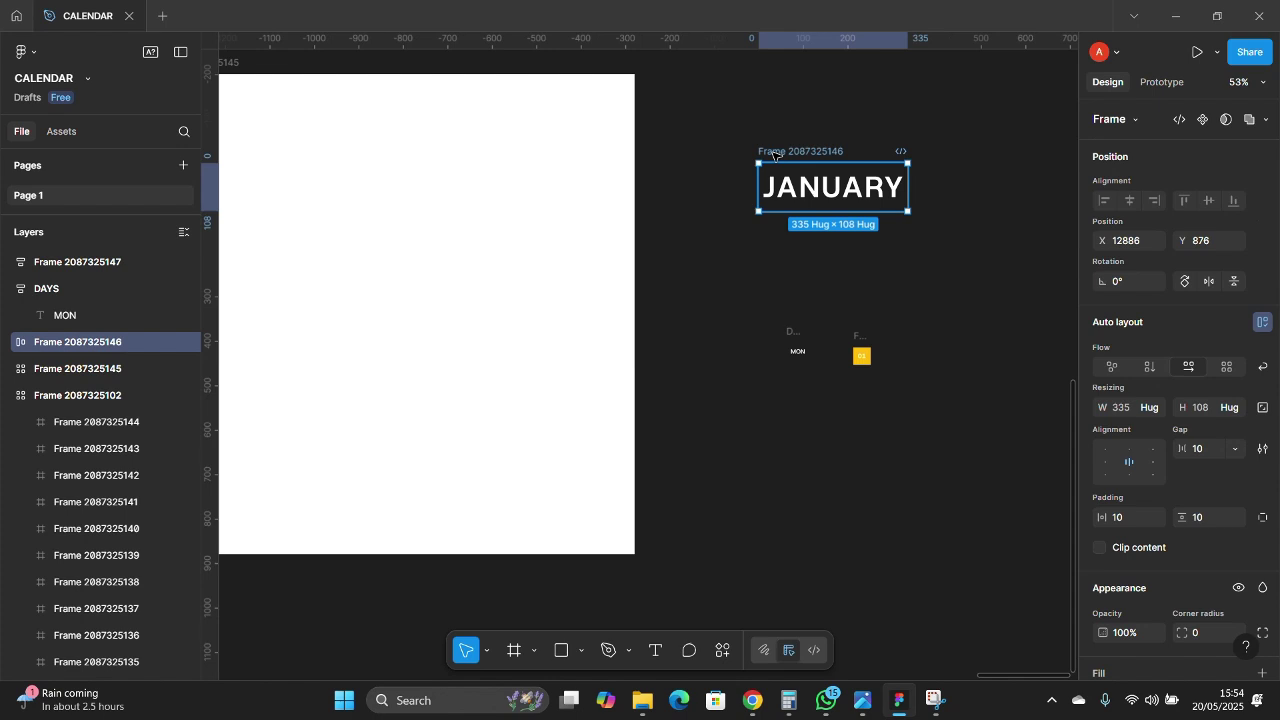
pyautogui.scroll(-5, 1180, 420)
pyautogui.click(1104, 577)
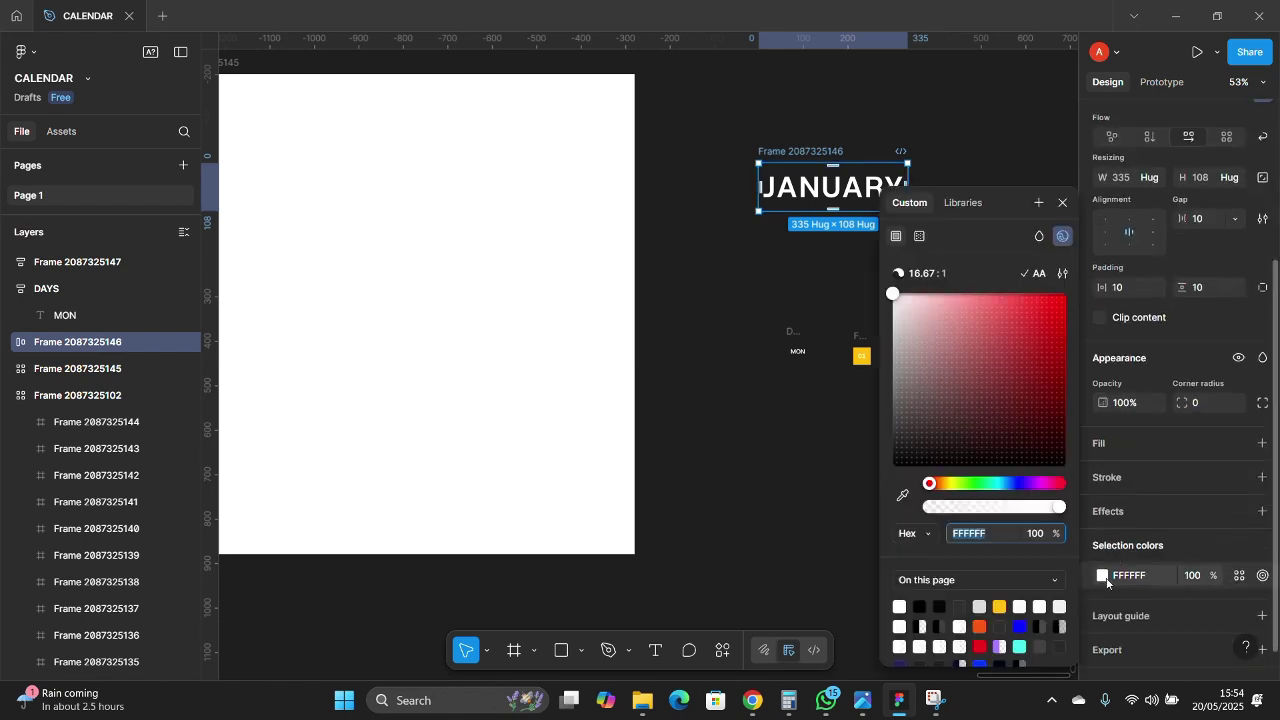
pyautogui.click(920, 606)
# - Recolour the MON text in the DAYS frame black
pyautogui.click(791, 338)
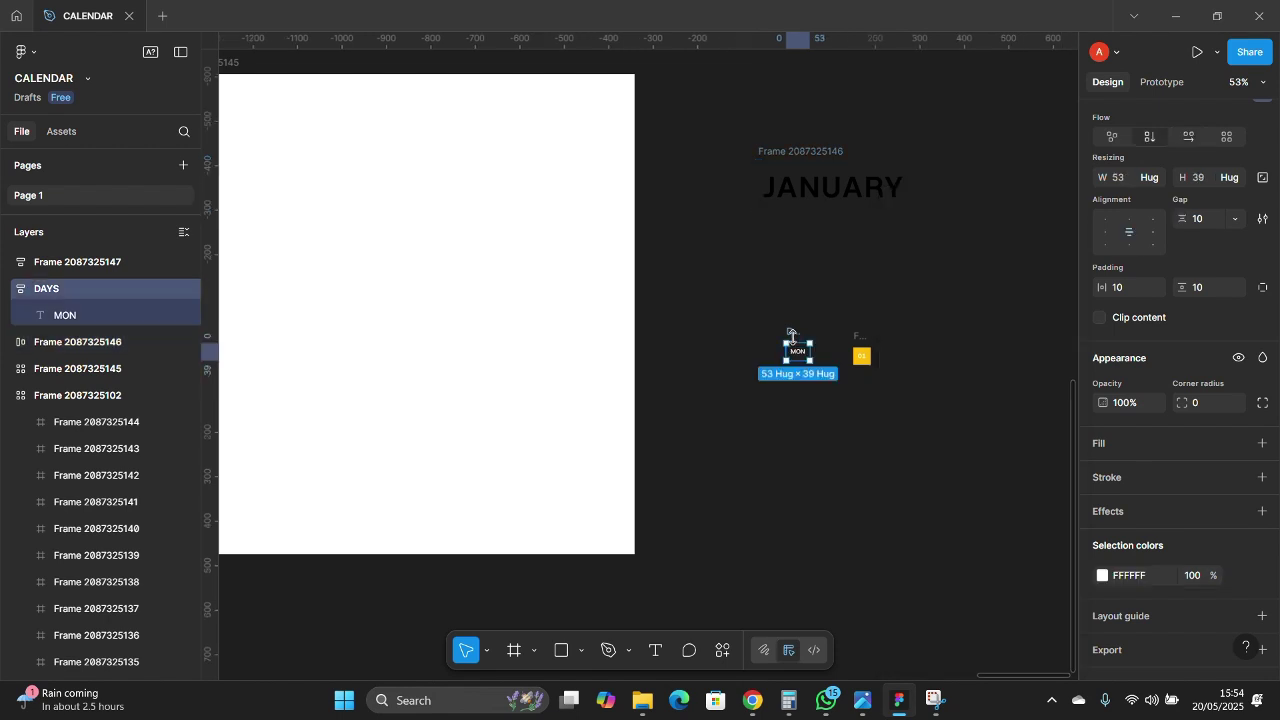
pyautogui.click(1106, 577)
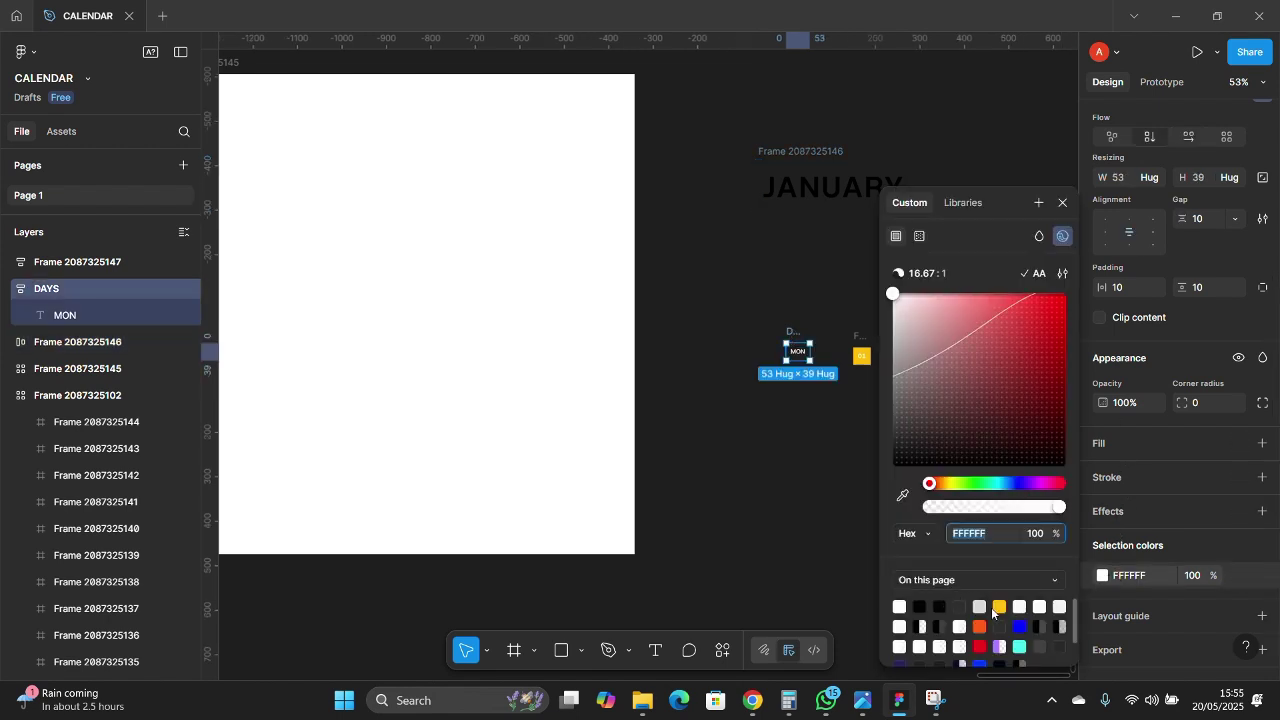
pyautogui.click(919, 606)
pyautogui.click(790, 483)
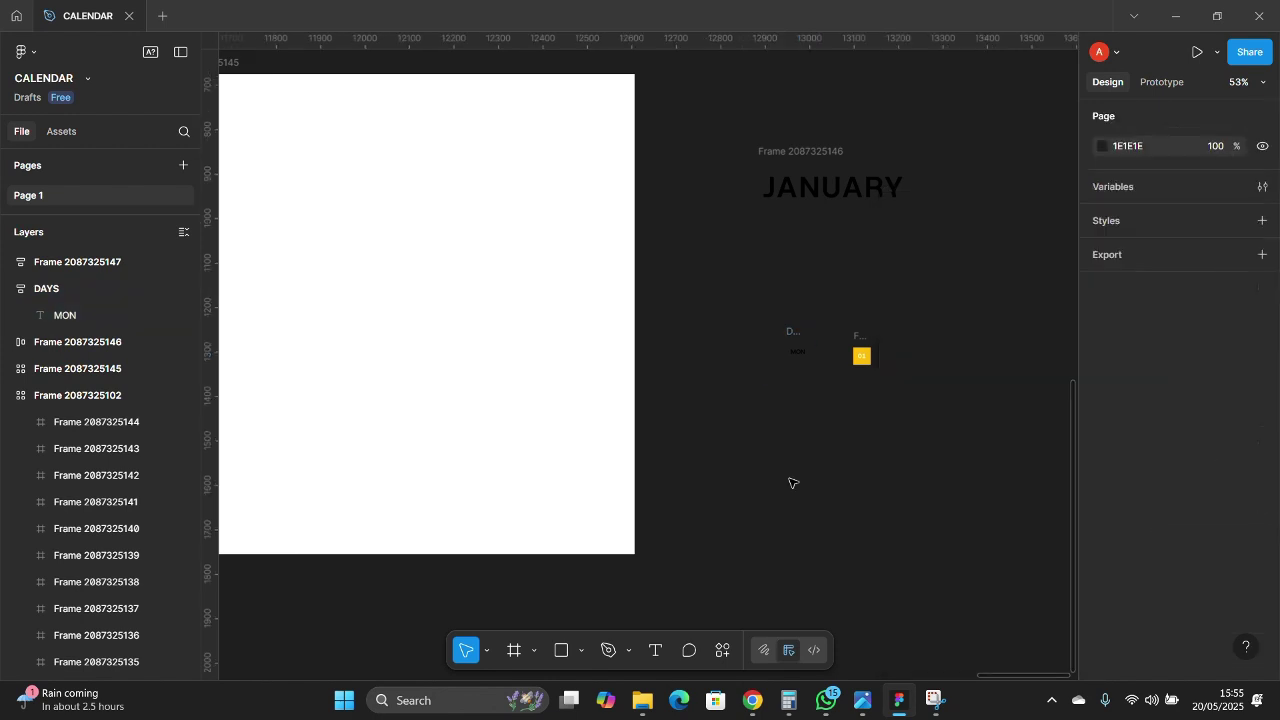
# - Move the JANUARY frame into the grid's first cell and the DAYS frame into the first cell of the second row
pyautogui.scroll(-2, 790, 483)
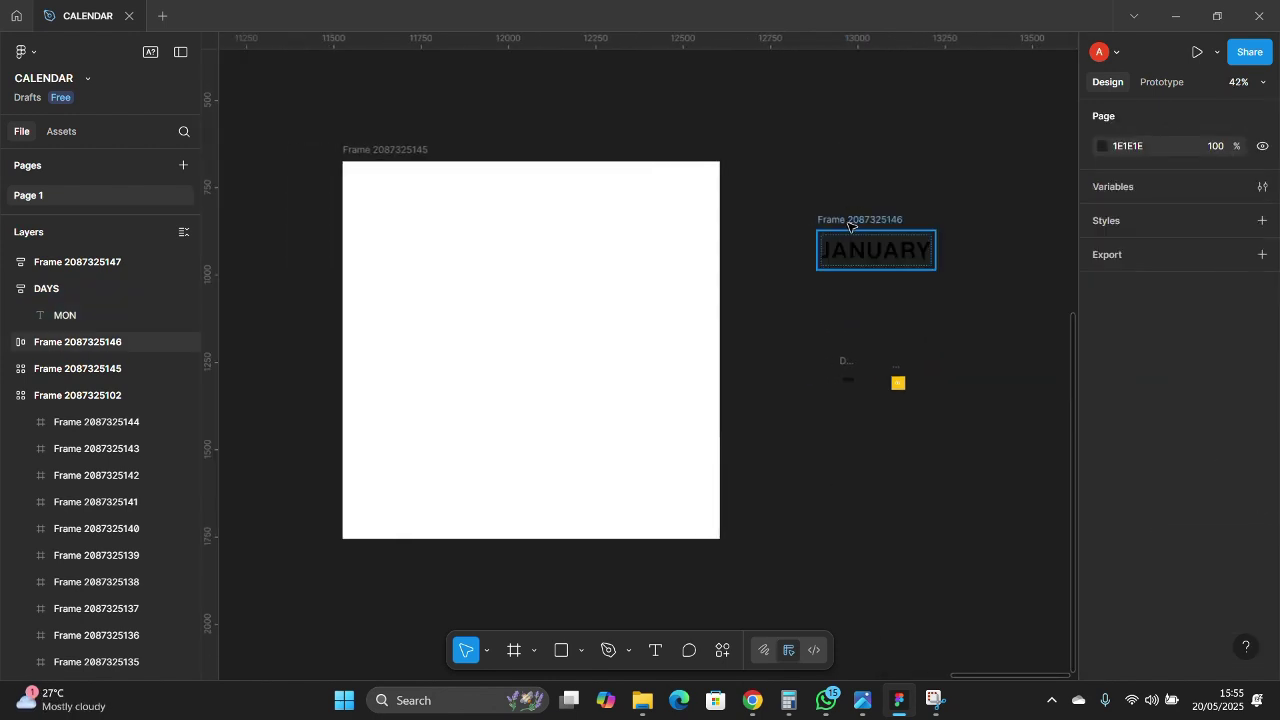
pyautogui.moveTo(818, 214); pyautogui.dragTo(419, 172)
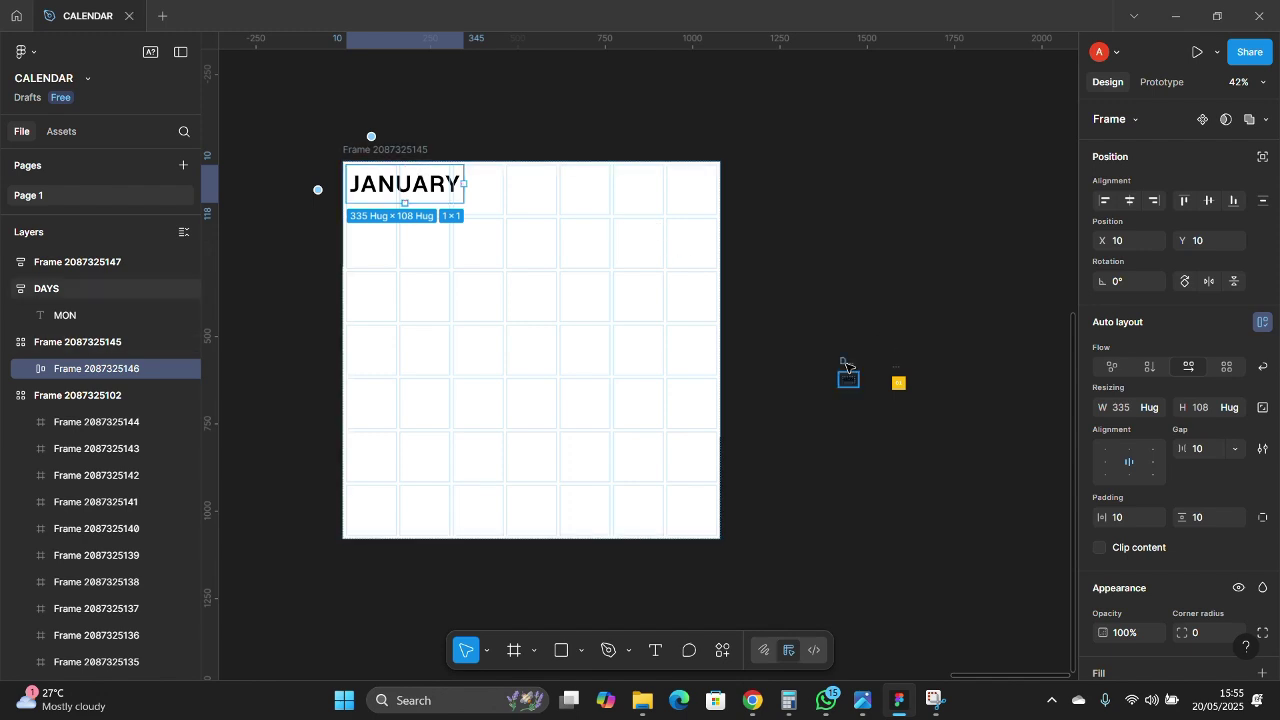
pyautogui.click(846, 366)
pyautogui.hotkey('ctrl', 'x')
pyautogui.click(395, 249)
pyautogui.hotkey('ctrl', 'v')
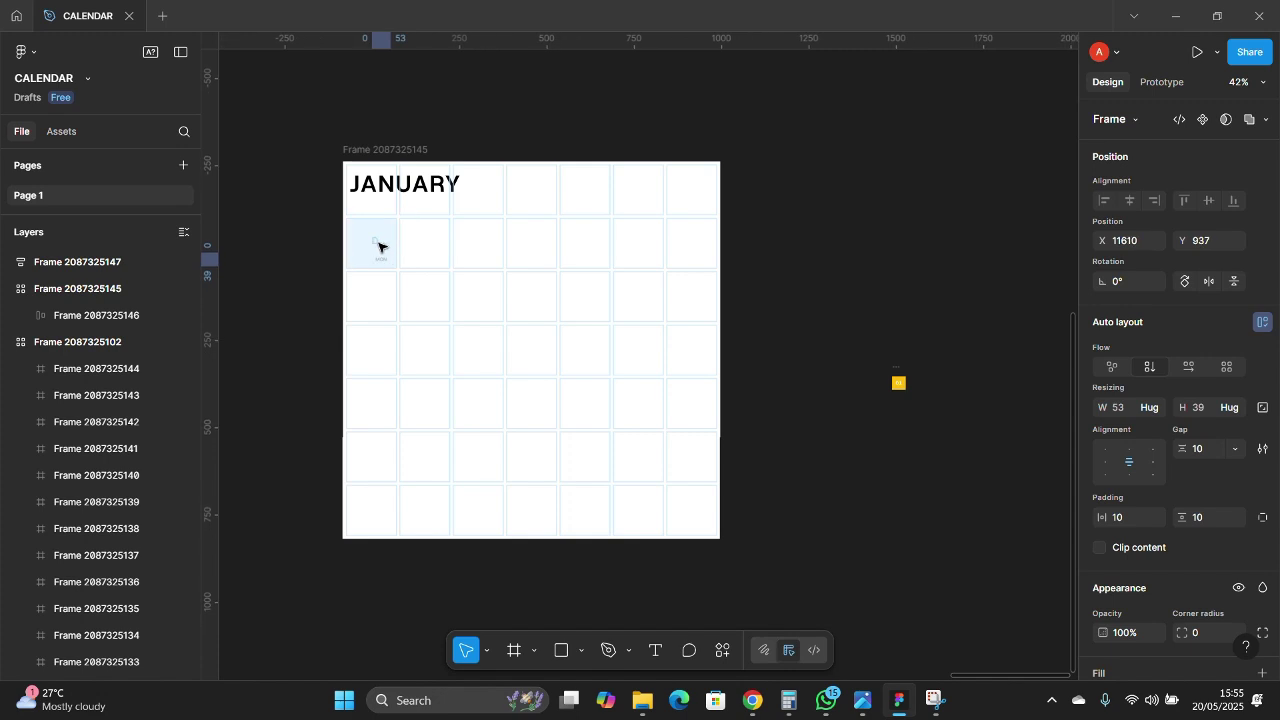
pyautogui.moveTo(378, 247); pyautogui.dragTo(380, 247)
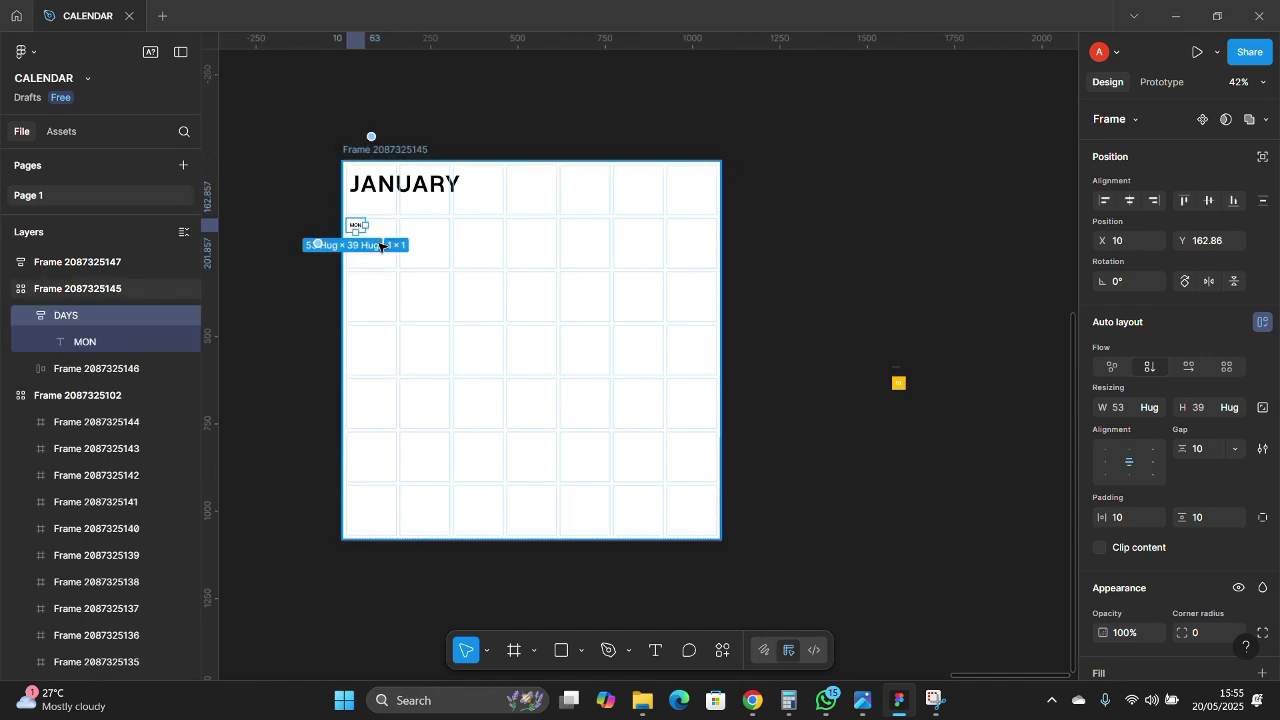
# - Set the width of the DAYS frame in the grid's second row to fill container
pyautogui.scroll(1, 355, 231)
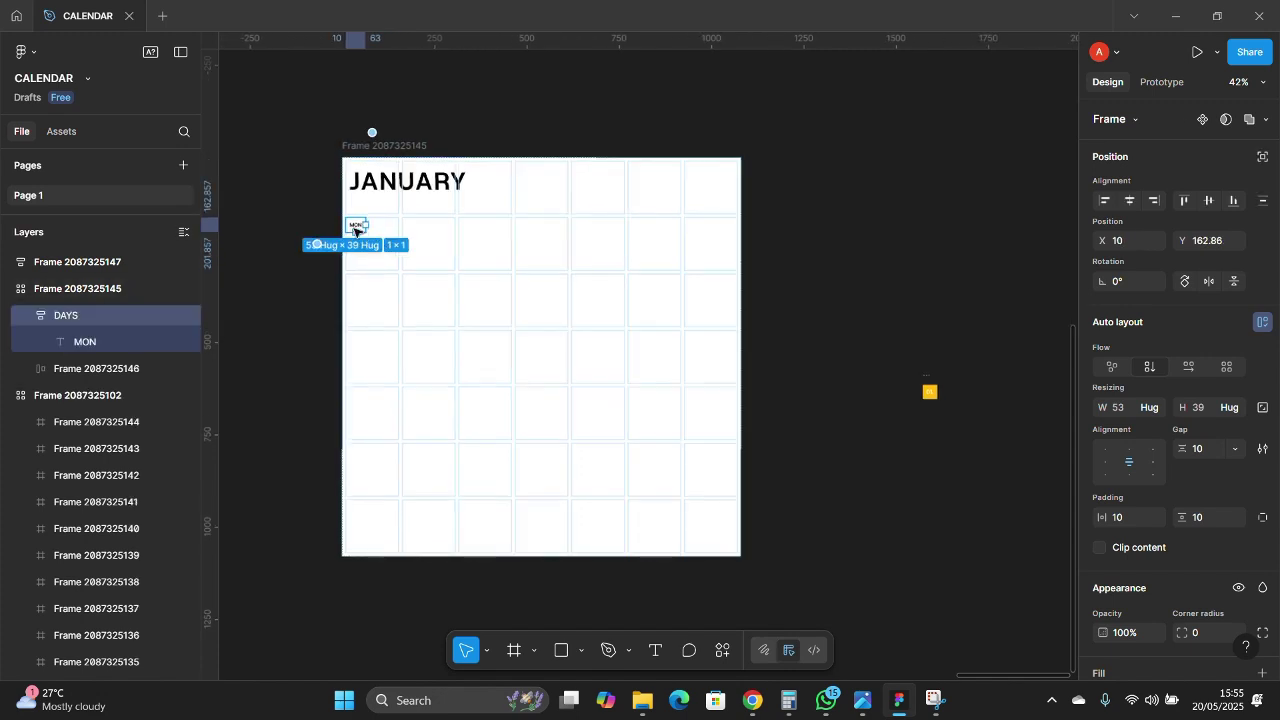
pyautogui.scroll(3, 355, 231)
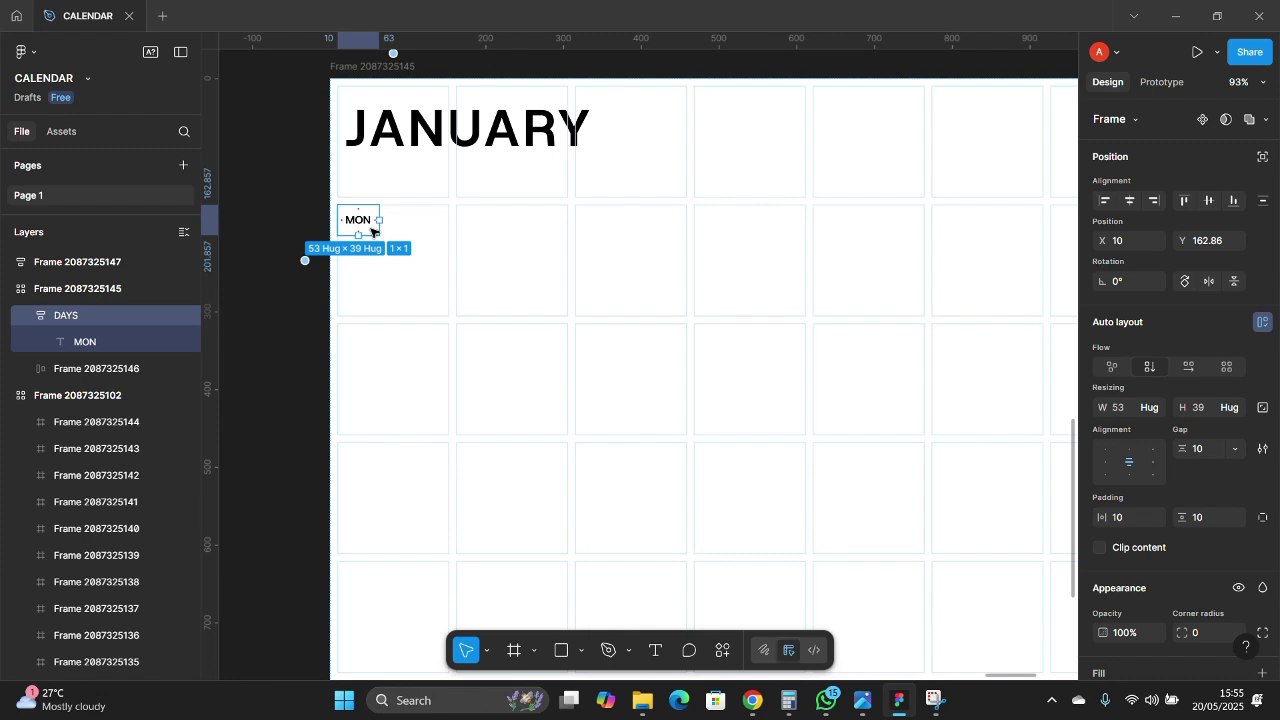
pyautogui.click(375, 222)
pyautogui.click(1155, 411)
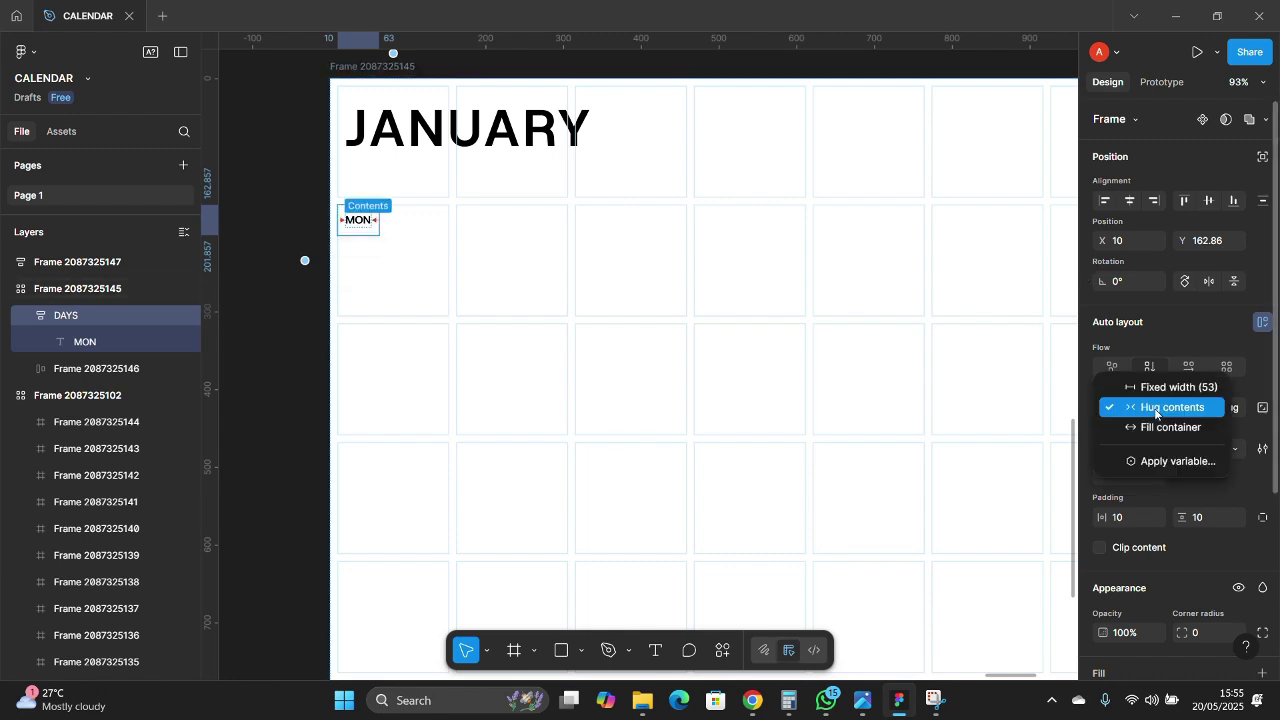
pyautogui.click(1160, 427)
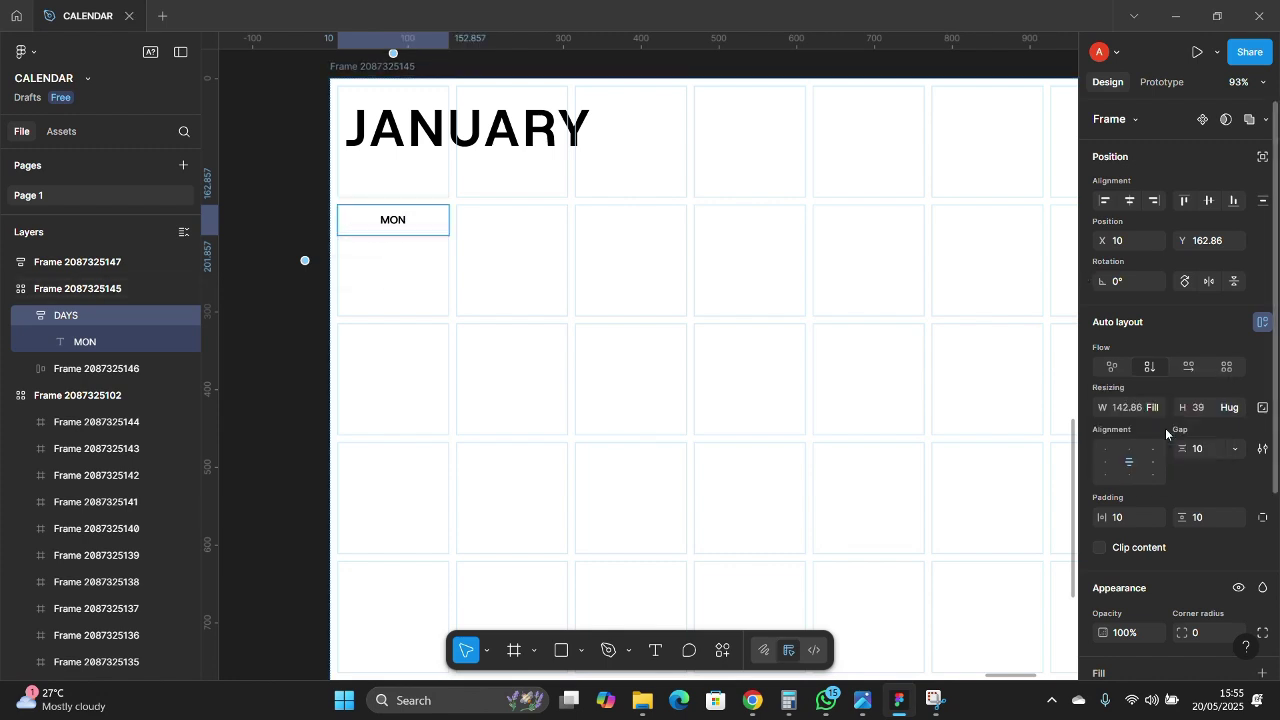
# - Duplicate the DAYS frame six times so that MON labels fill all seven columns of the second row
pyautogui.scroll(-5, 857, 357)
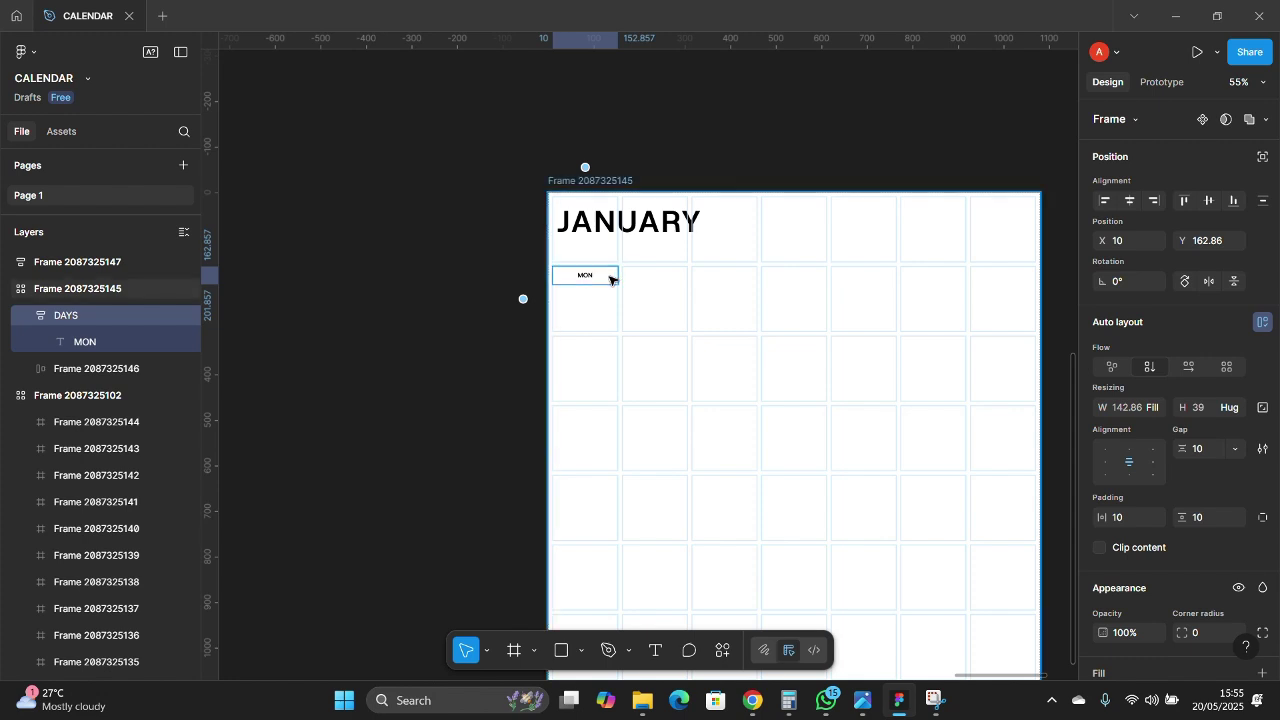
pyautogui.hotkey('ctrl', 'd')
pyautogui.hotkey('ctrl', 'd')
pyautogui.hotkey('ctrl', 'd')
pyautogui.hotkey('ctrl', 'd')
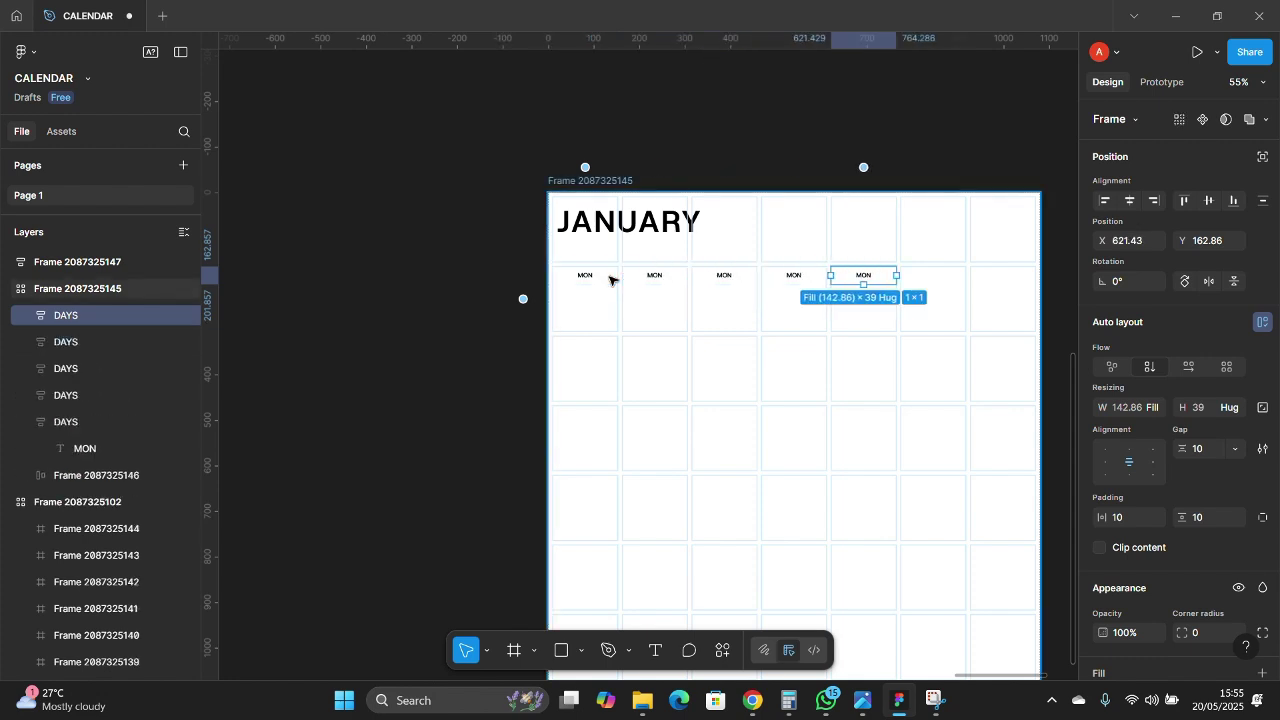
pyautogui.hotkey('ctrl', 'd')
pyautogui.hotkey('ctrl', 'd')
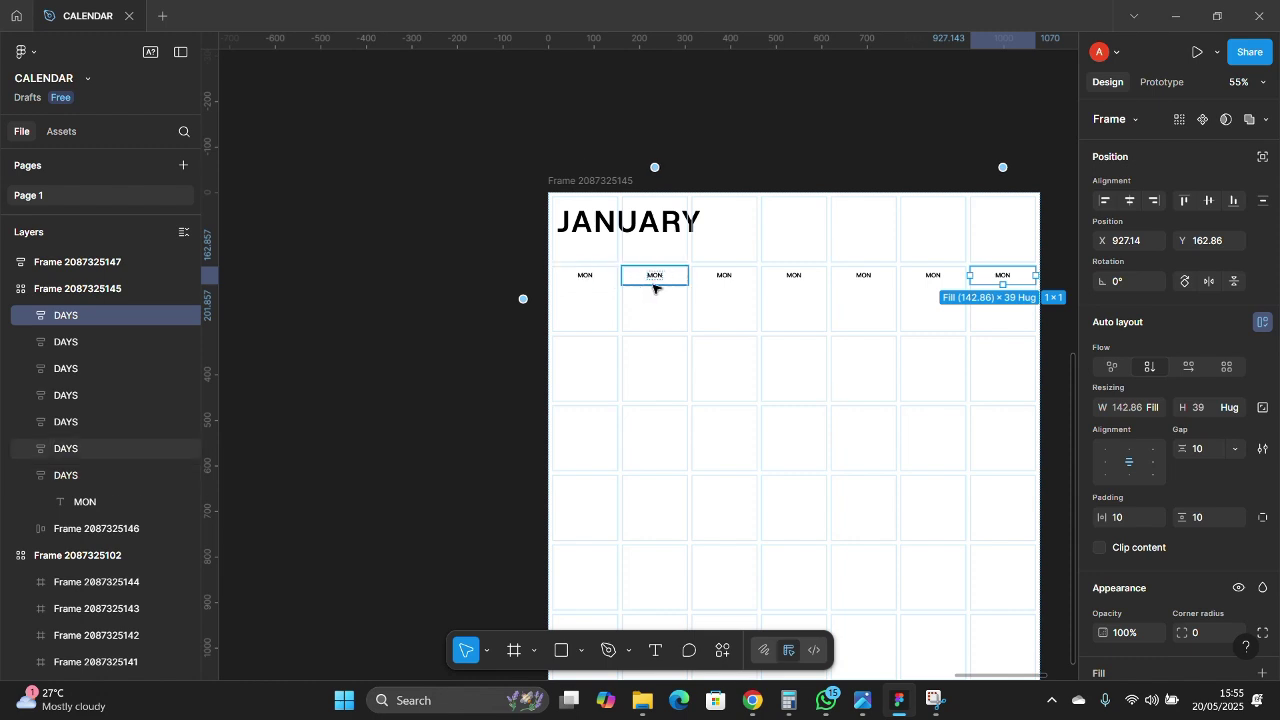
# - Change the weekday labels in the second, third and fourth columns to TUE, WED and THUR
pyautogui.scroll(-2, 653, 288)
pyautogui.hscroll(1, 674, 306)
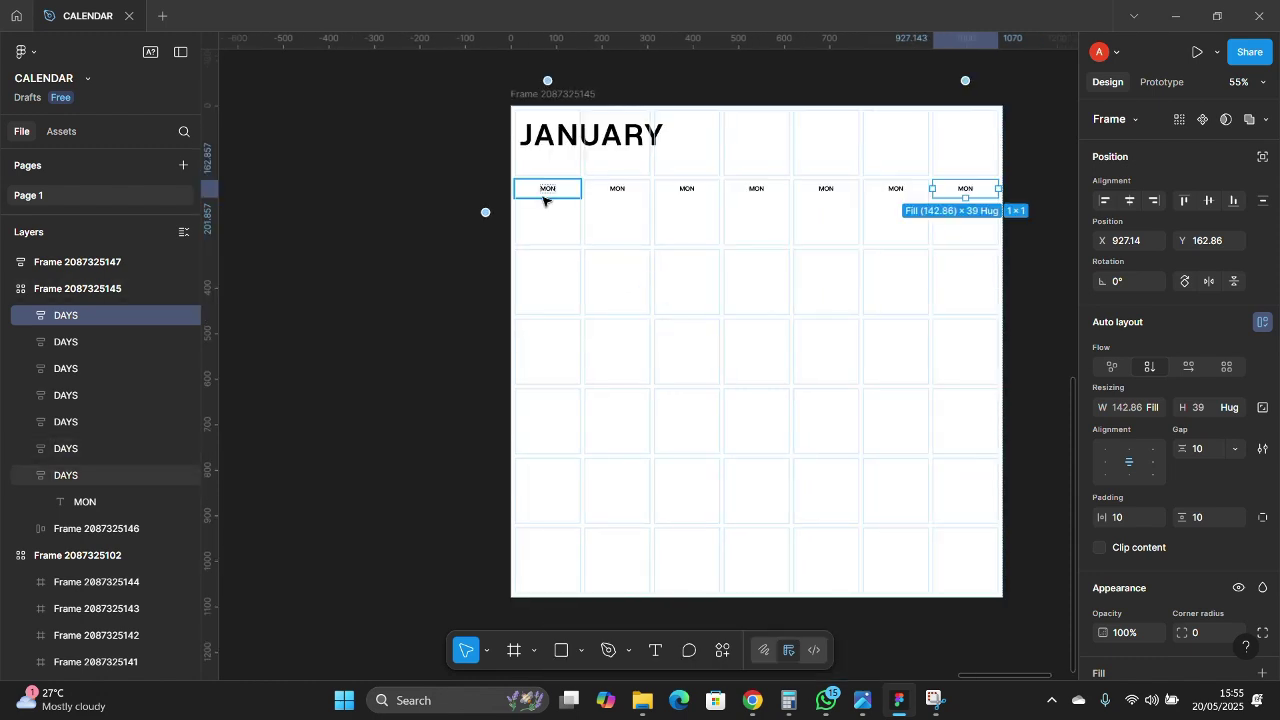
pyautogui.click(617, 191)
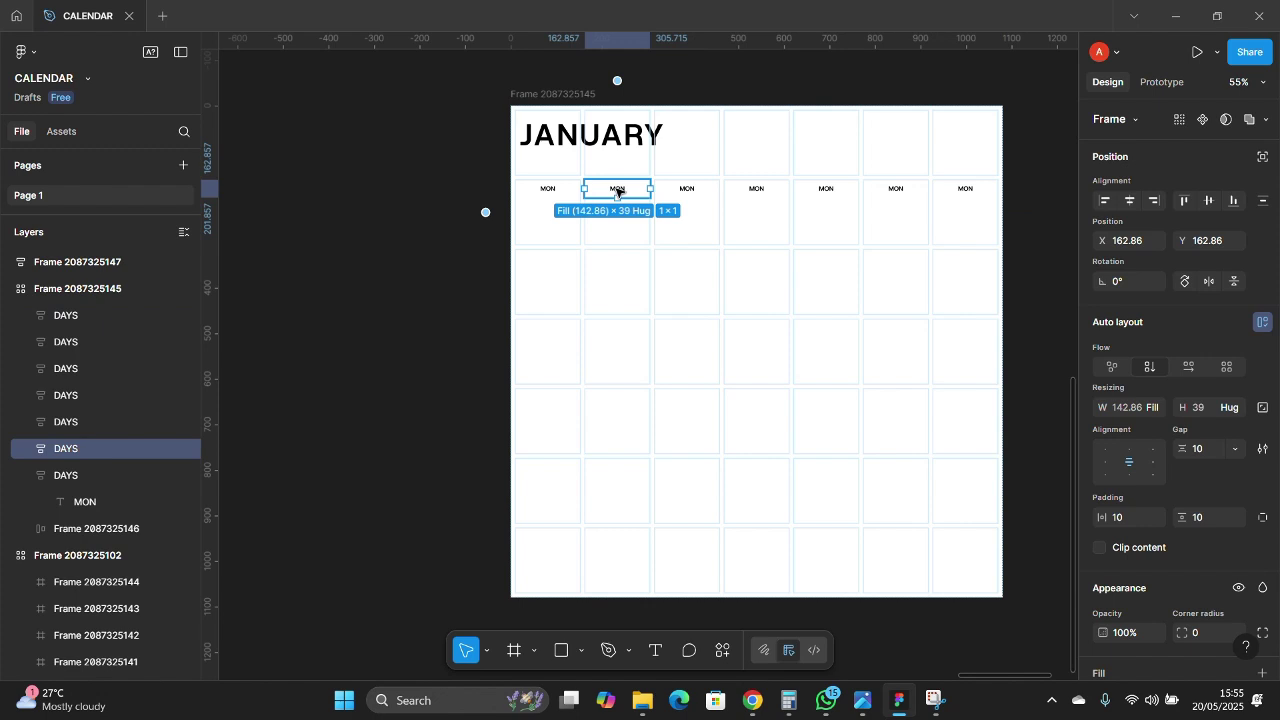
pyautogui.doubleClick(617, 191)
pyautogui.doubleClick(617, 189)
pyautogui.press('BackSpace')
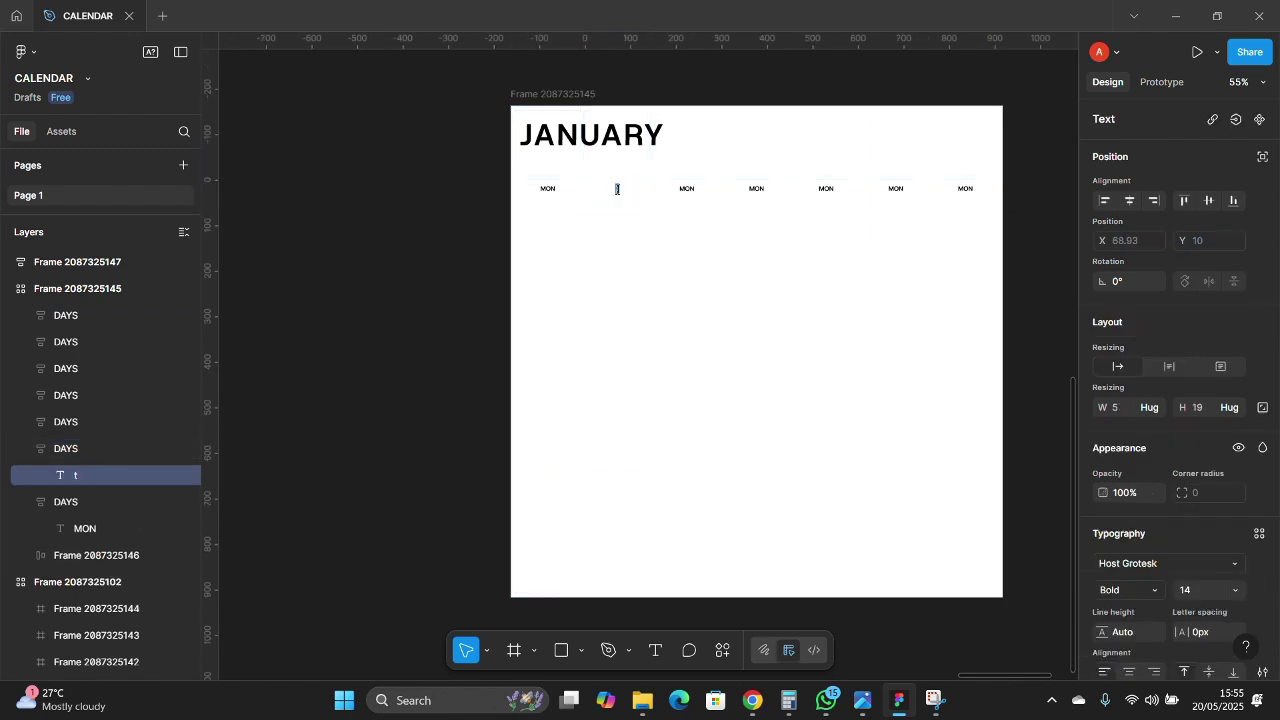
pyautogui.write('TUE')
pyautogui.doubleClick(686, 189)
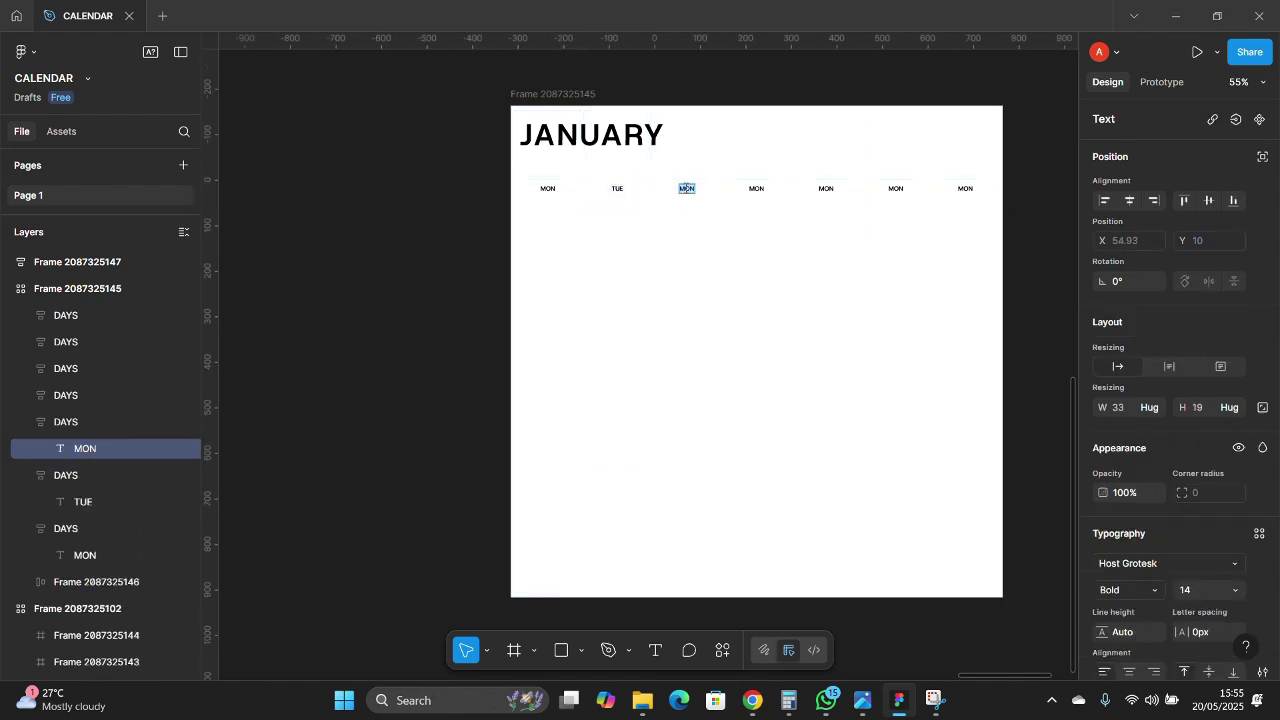
pyautogui.write('WED')
pyautogui.doubleClick(757, 189)
pyautogui.write('THUR')
# - Change the weekday labels in the fifth, sixth and seventh columns to FRI, SAT and SUN
pyautogui.doubleClick(826, 189)
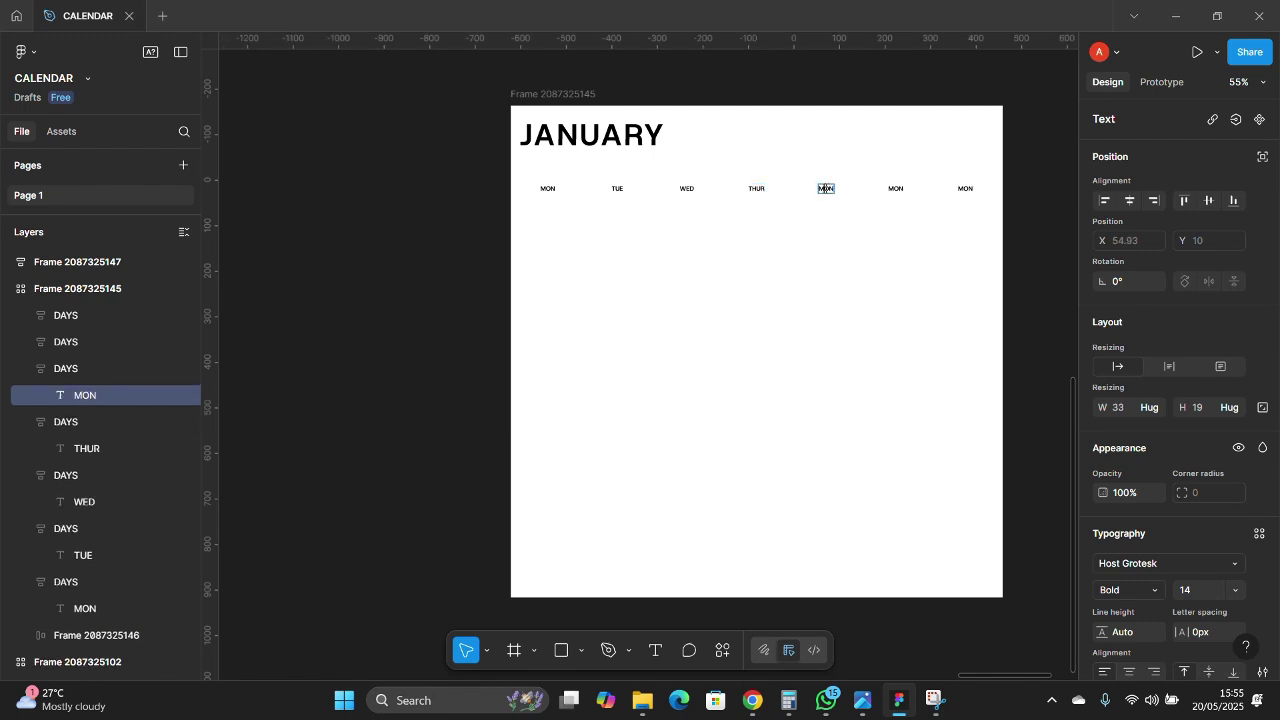
pyautogui.write('FRI')
pyautogui.doubleClick(896, 189)
pyautogui.write('SAT')
pyautogui.doubleClick(965, 189)
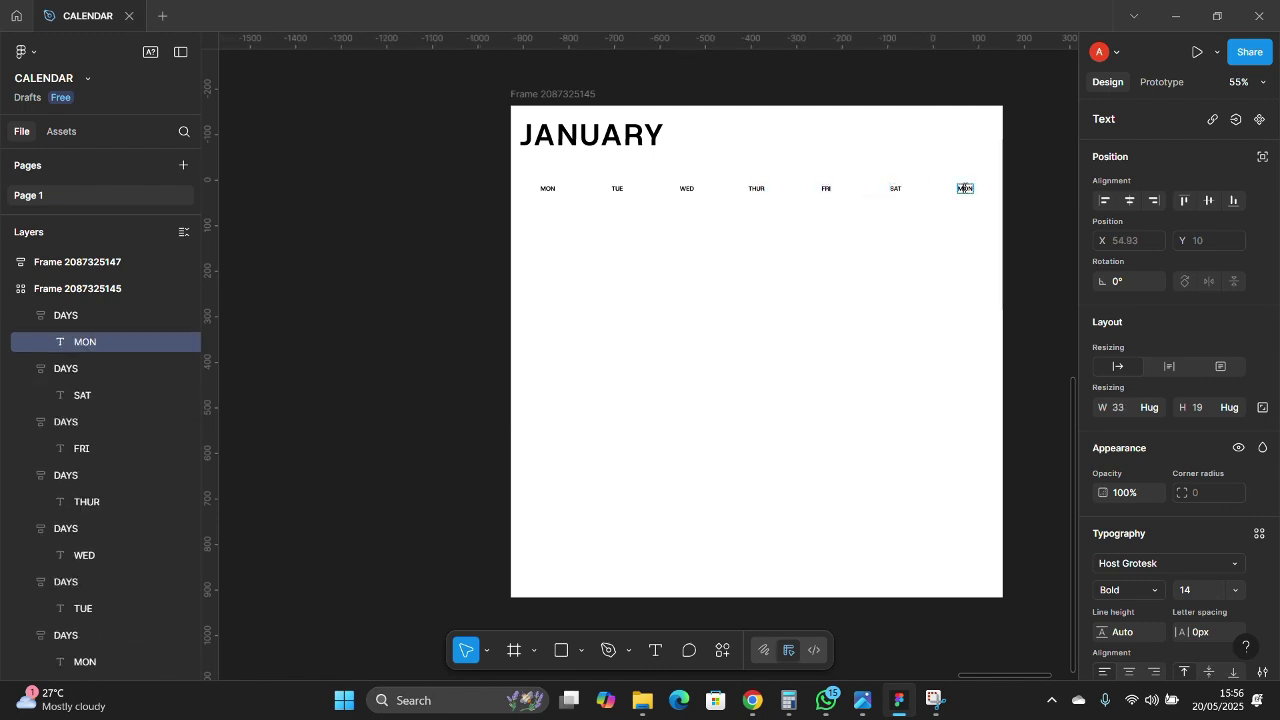
pyautogui.write('SUN')
pyautogui.scroll(-3, 1022, 277)
pyautogui.hscroll(2, 1022, 277)
pyautogui.press('Escape')
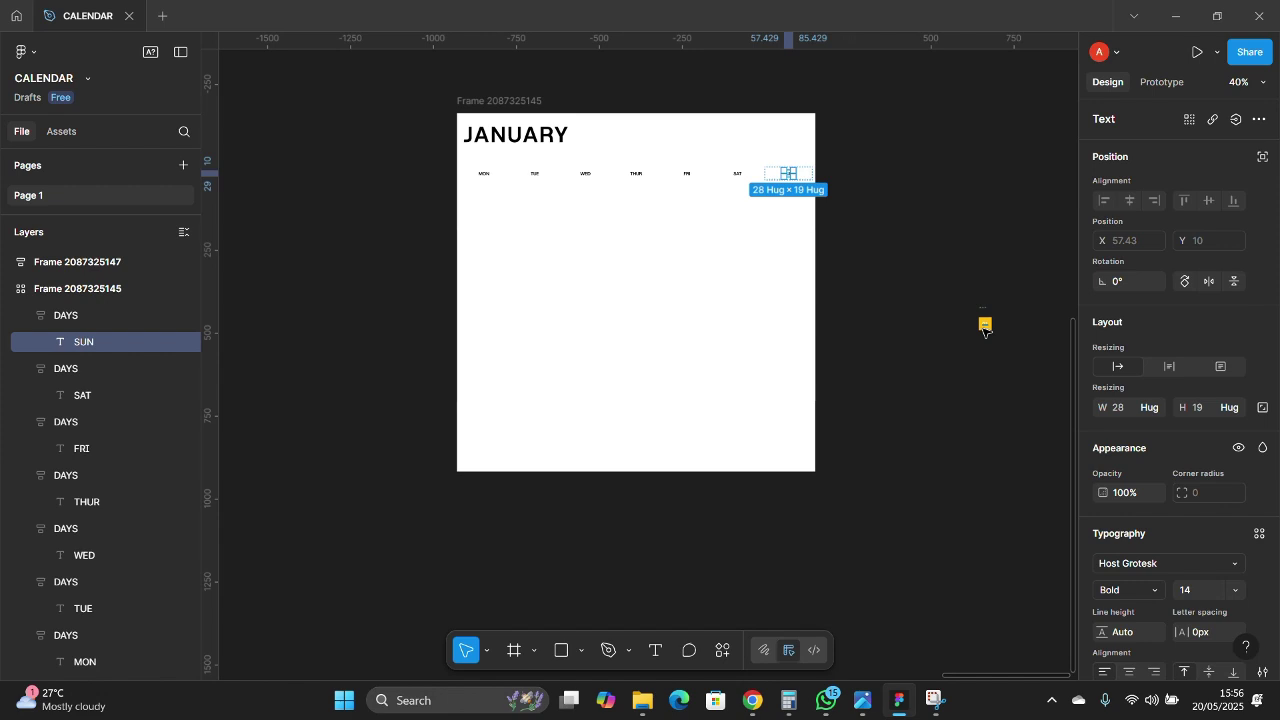
# - Place a copy of the yellow 01 frame in the first cell of the grid's third row, in the MON column
pyautogui.hotkey('ctrl', 'v')
pyautogui.click(668, 274)
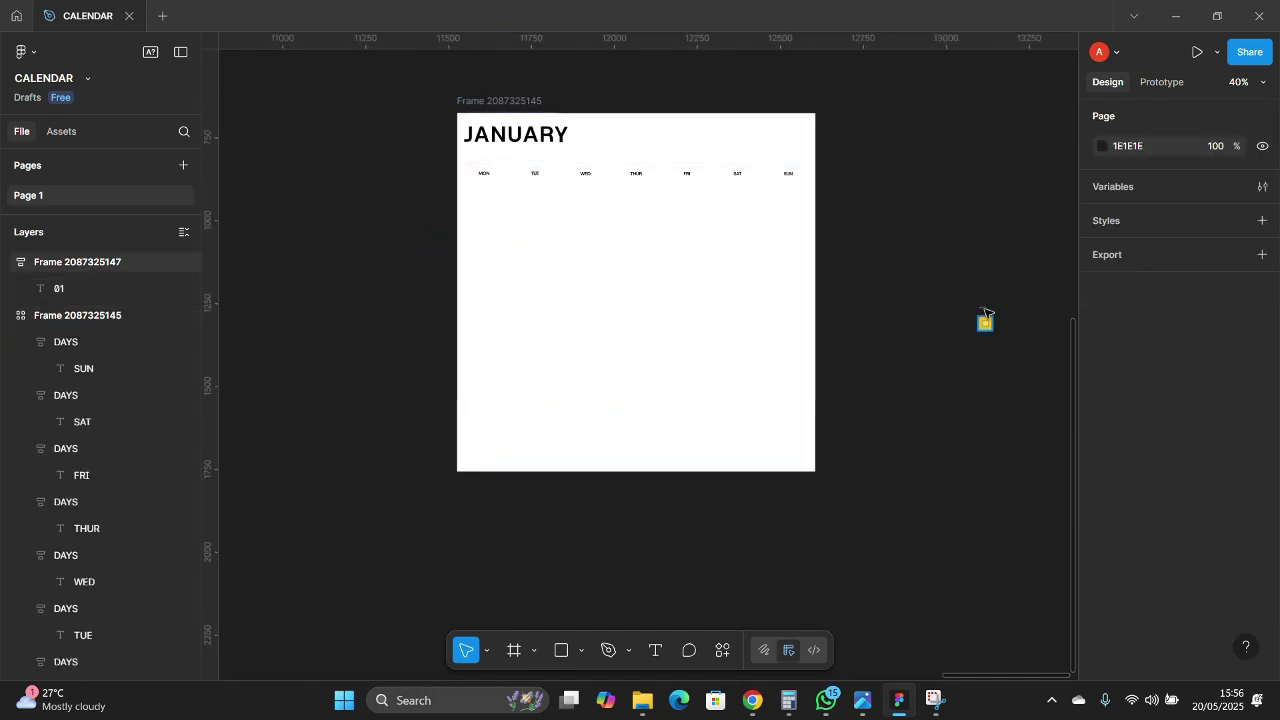
pyautogui.click(985, 323)
pyautogui.moveTo(985, 323); pyautogui.dragTo(494, 246)
pyautogui.scroll(3, 493, 247)
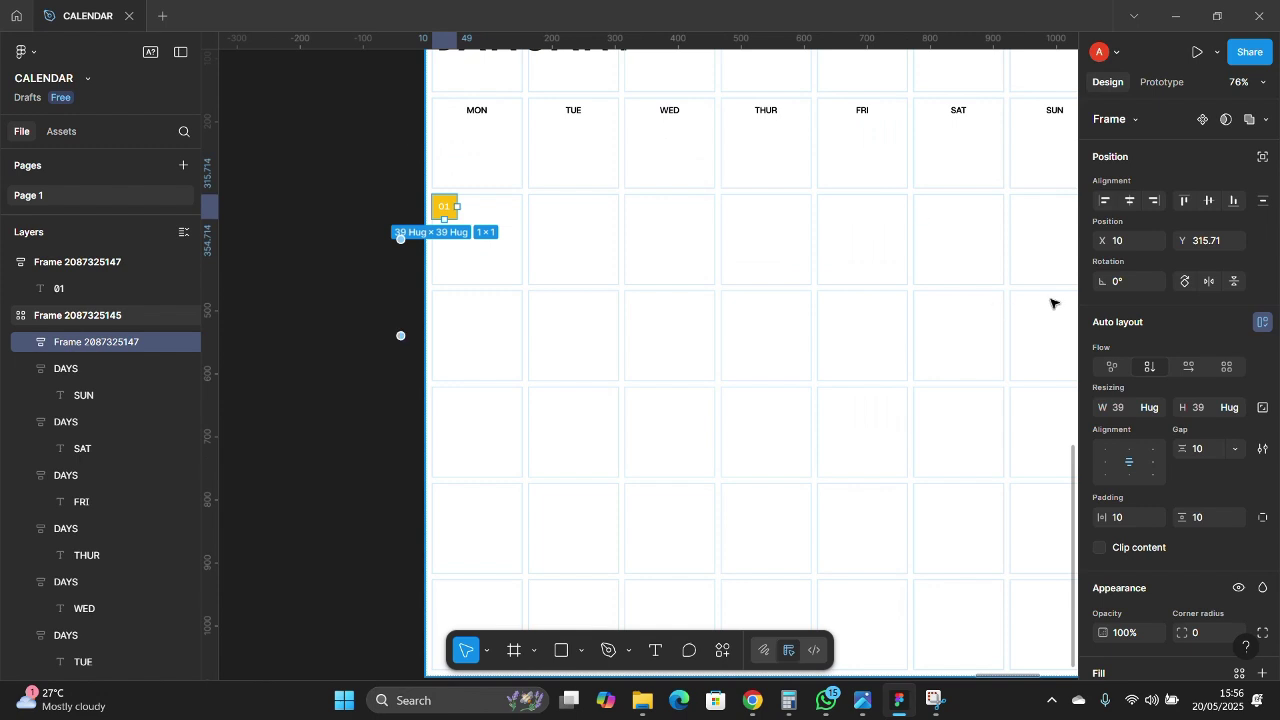
# - Switch the yellow 01 frame from auto layout to freeform and set its width and height to fill the grid cell
pyautogui.click(1111, 367)
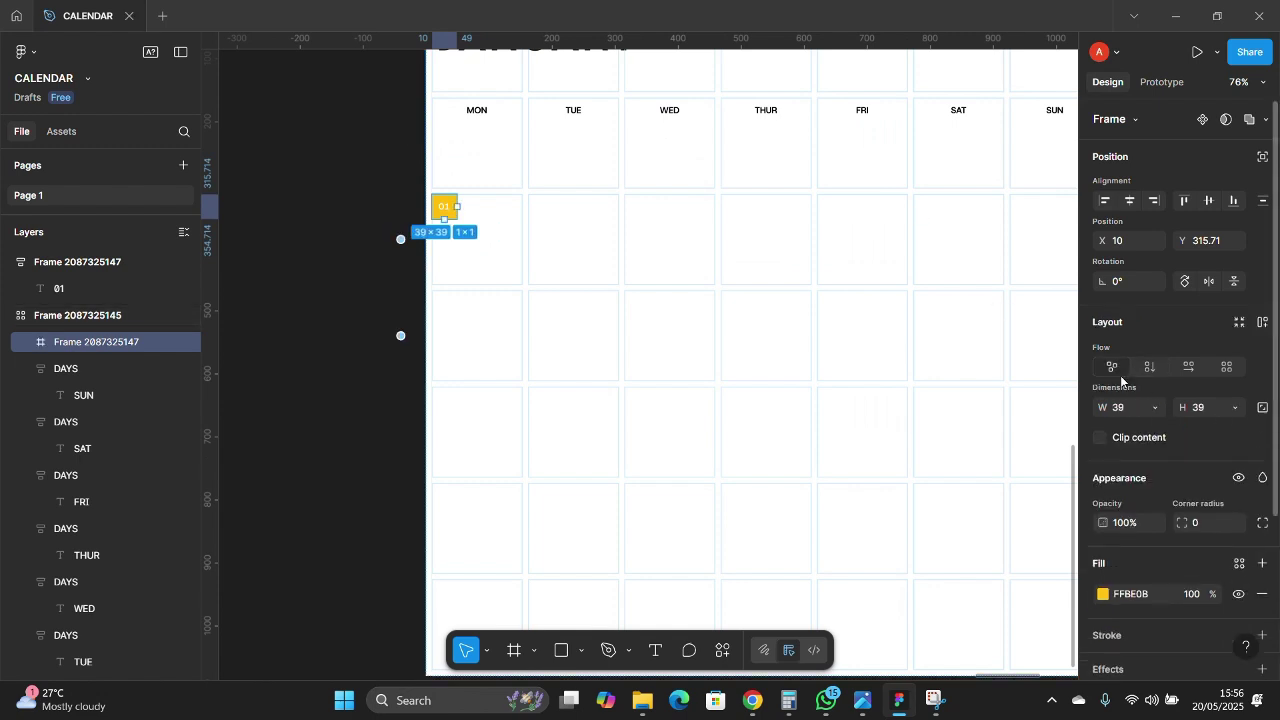
pyautogui.click(1156, 408)
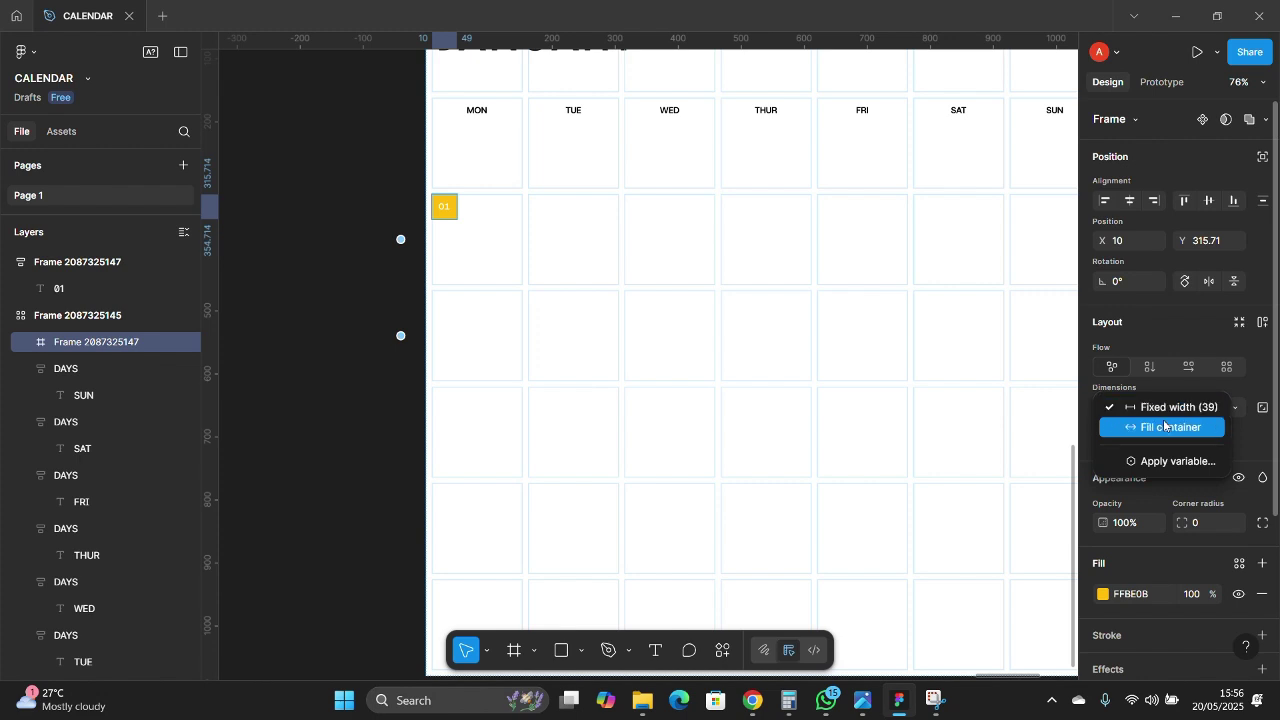
pyautogui.click(1165, 427)
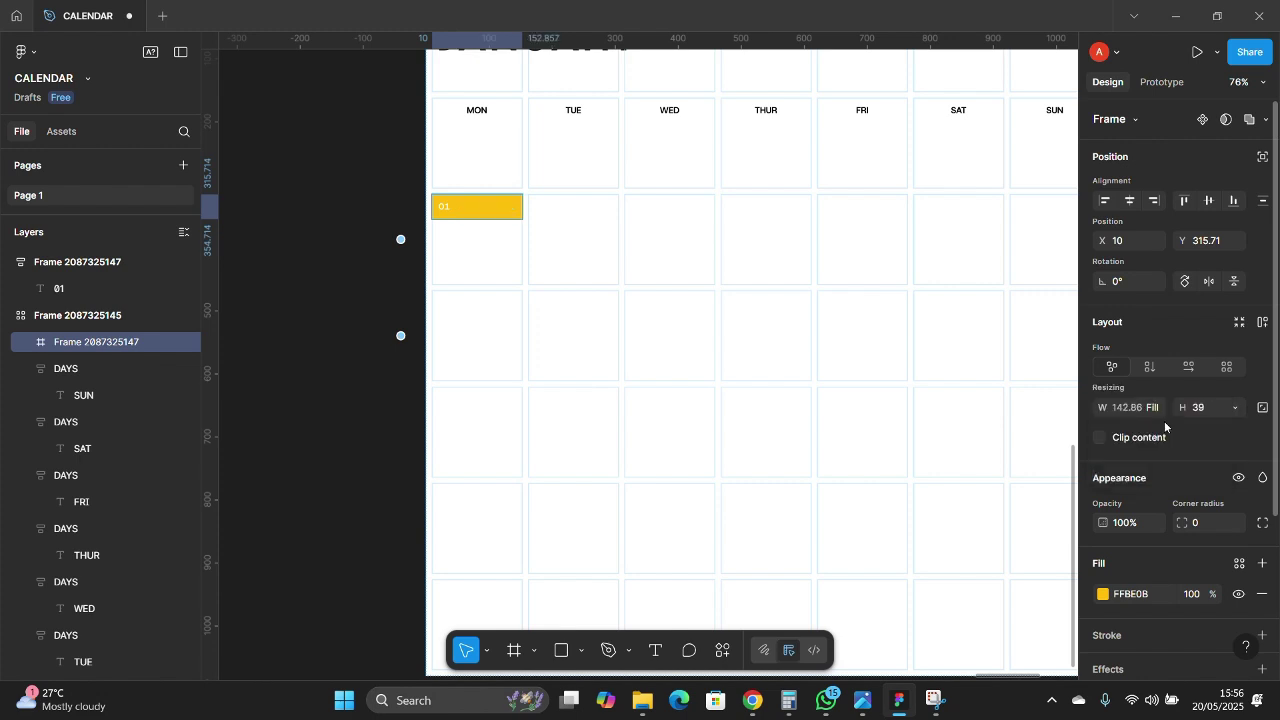
pyautogui.click(1238, 408)
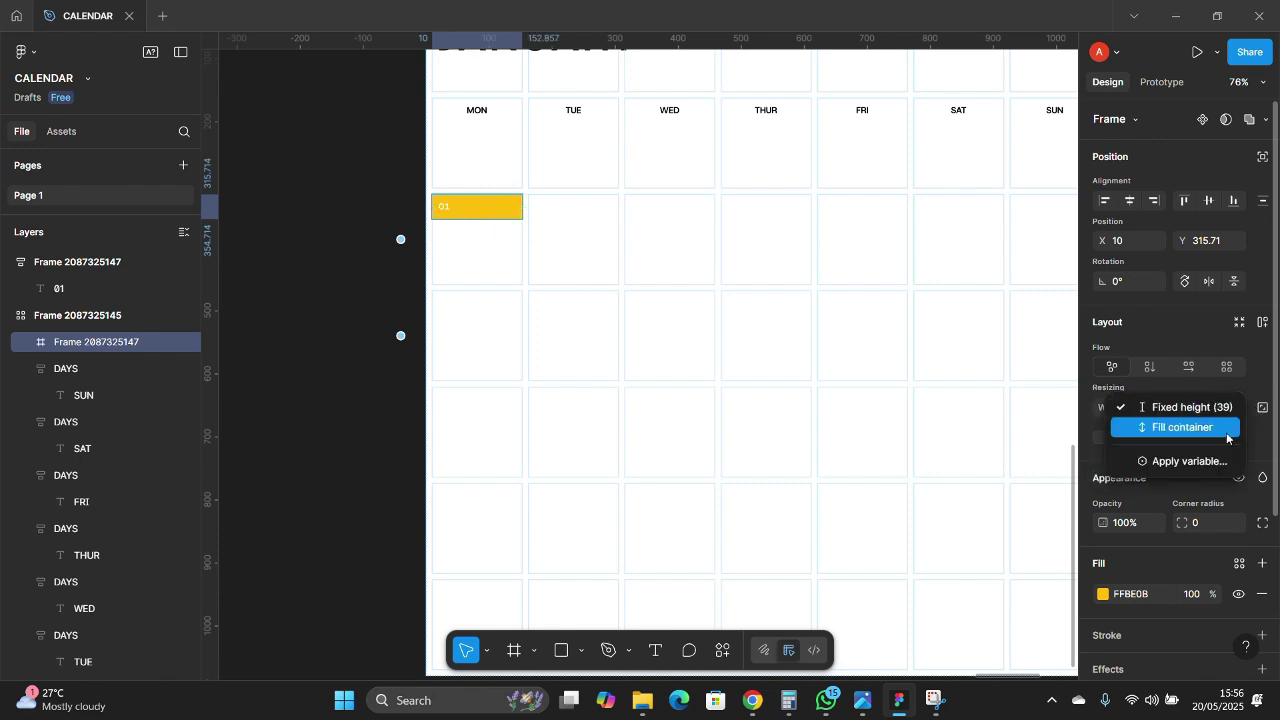
pyautogui.click(1170, 425)
# - Duplicate the yellow 01 cell repeatedly to fill the grid rows below the weekday labels, ending at the SAT column of the last row
pyautogui.scroll(-1, 813, 262)
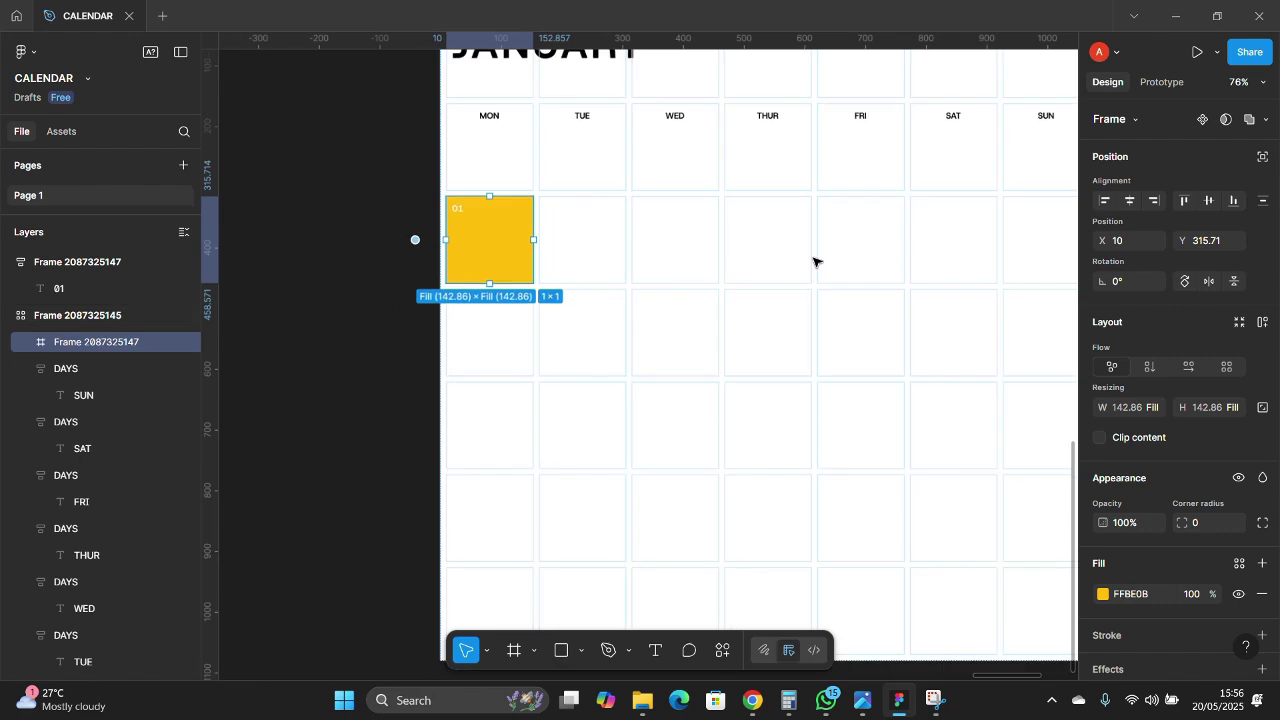
pyautogui.scroll(-3, 813, 262)
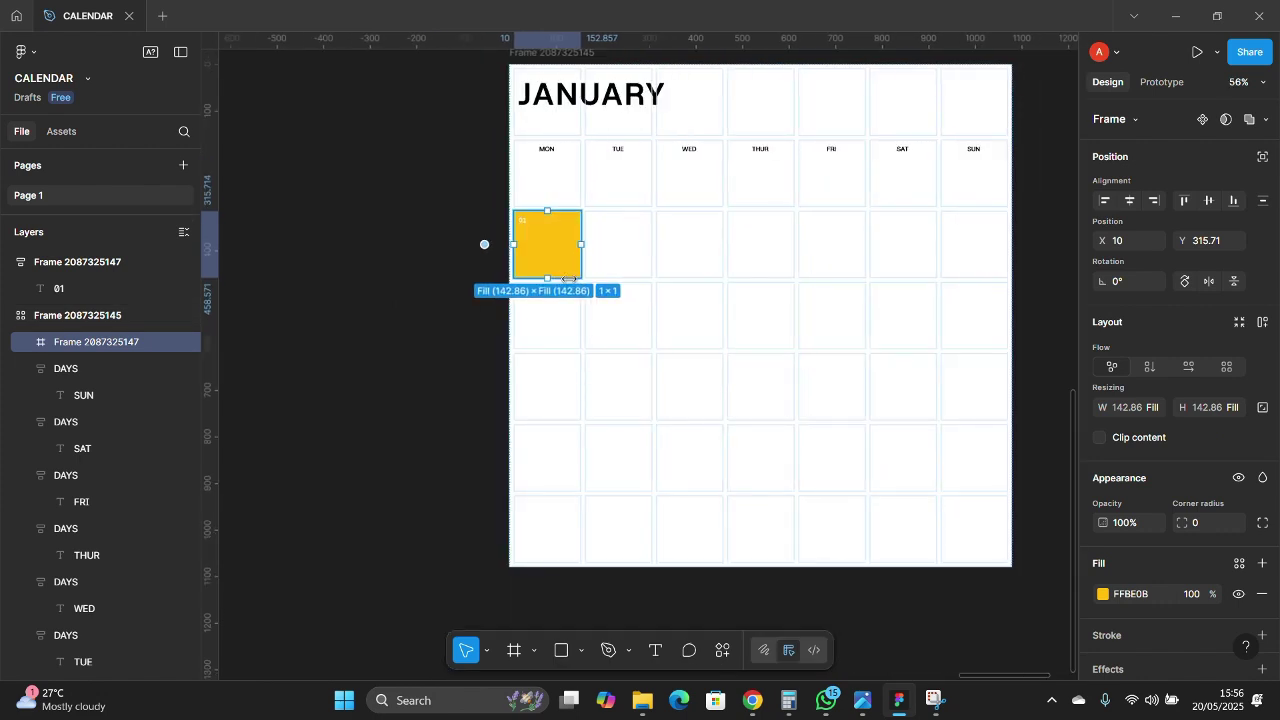
pyautogui.hscroll(3, 563, 271)
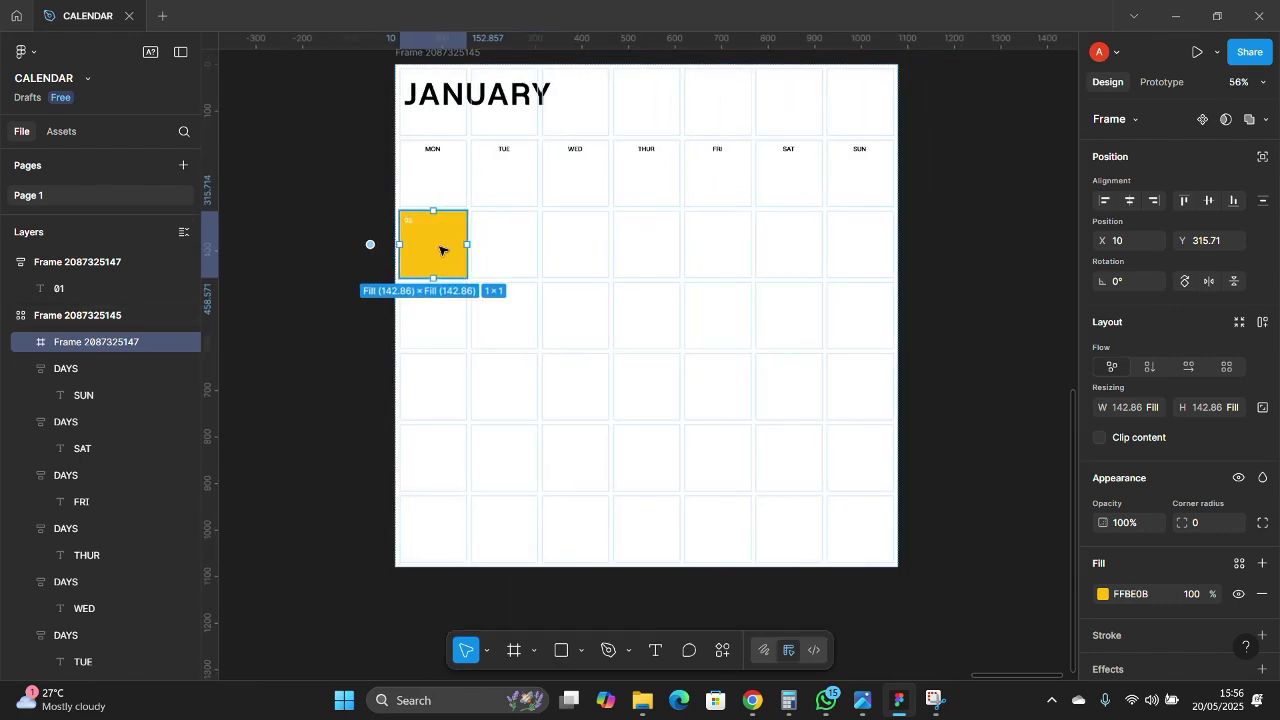
pyautogui.hotkey('ctrl', 'd')
pyautogui.hotkey('ctrl', 'd')
pyautogui.hotkey('ctrl', 'd')
pyautogui.hotkey('ctrl', 'd')
pyautogui.hotkey('ctrl', 'd')
pyautogui.hotkey('ctrl', 'd')
pyautogui.hotkey('ctrl', 'd')
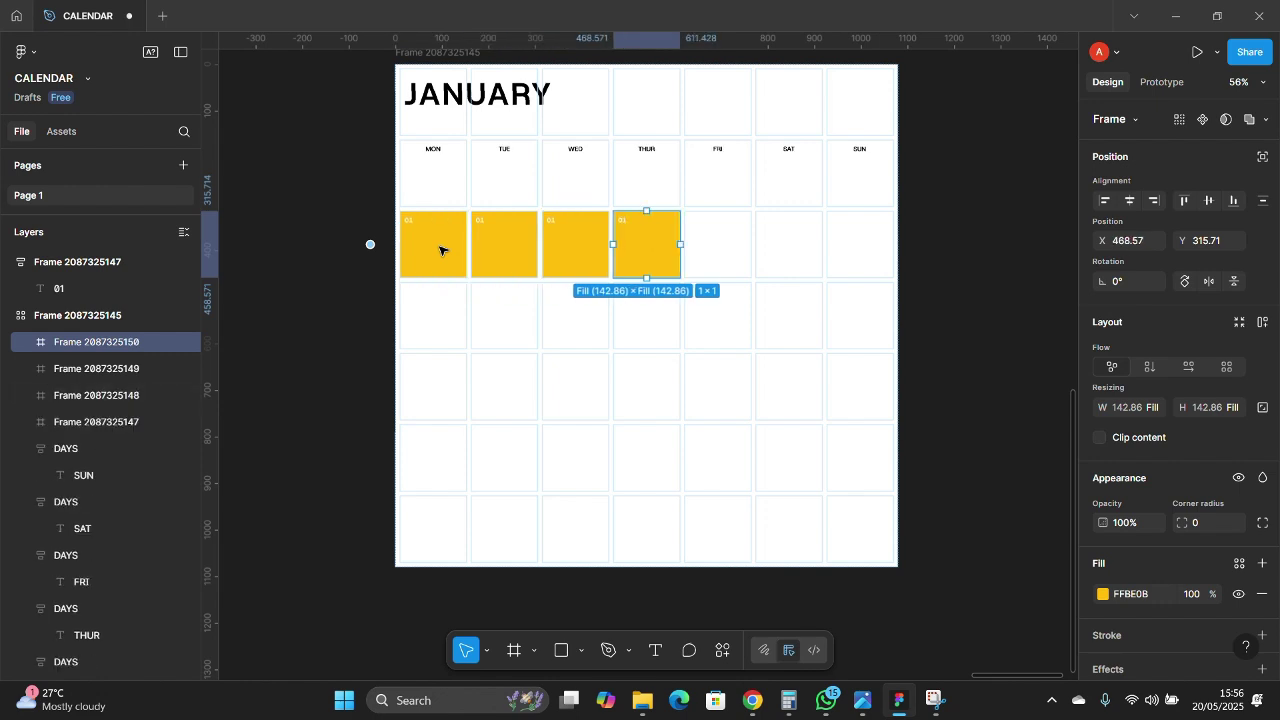
pyautogui.hotkey('ctrl', 'd')
pyautogui.hotkey('ctrl', 'd')
pyautogui.hotkey('ctrl', 'd')
pyautogui.hotkey('ctrl', 'd')
pyautogui.hotkey('ctrl', 'd')
pyautogui.hotkey('ctrl', 'd')
pyautogui.hotkey('ctrl', 'd')
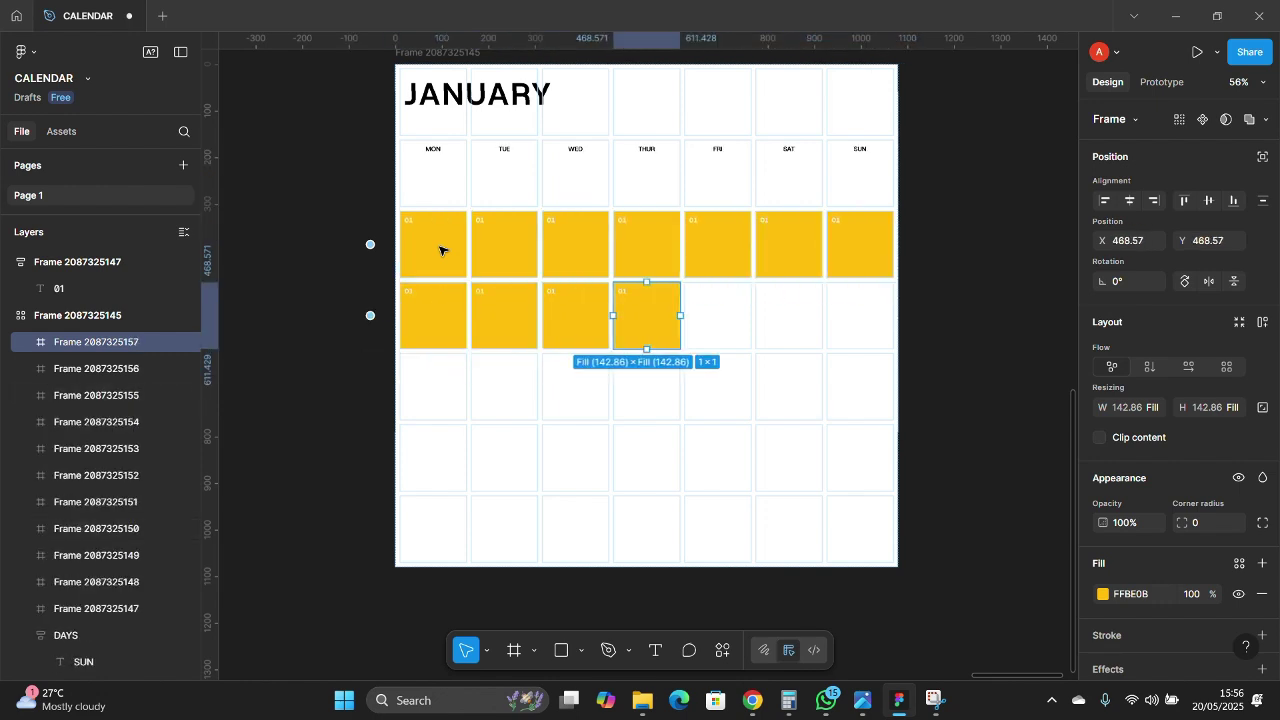
pyautogui.hotkey('ctrl', 'd')
pyautogui.hotkey('ctrl', 'd')
pyautogui.hotkey('ctrl', 'd')
pyautogui.hotkey('ctrl', 'd')
pyautogui.hotkey('ctrl', 'd')
pyautogui.hotkey('ctrl', 'd')
pyautogui.hotkey('ctrl', 'd')
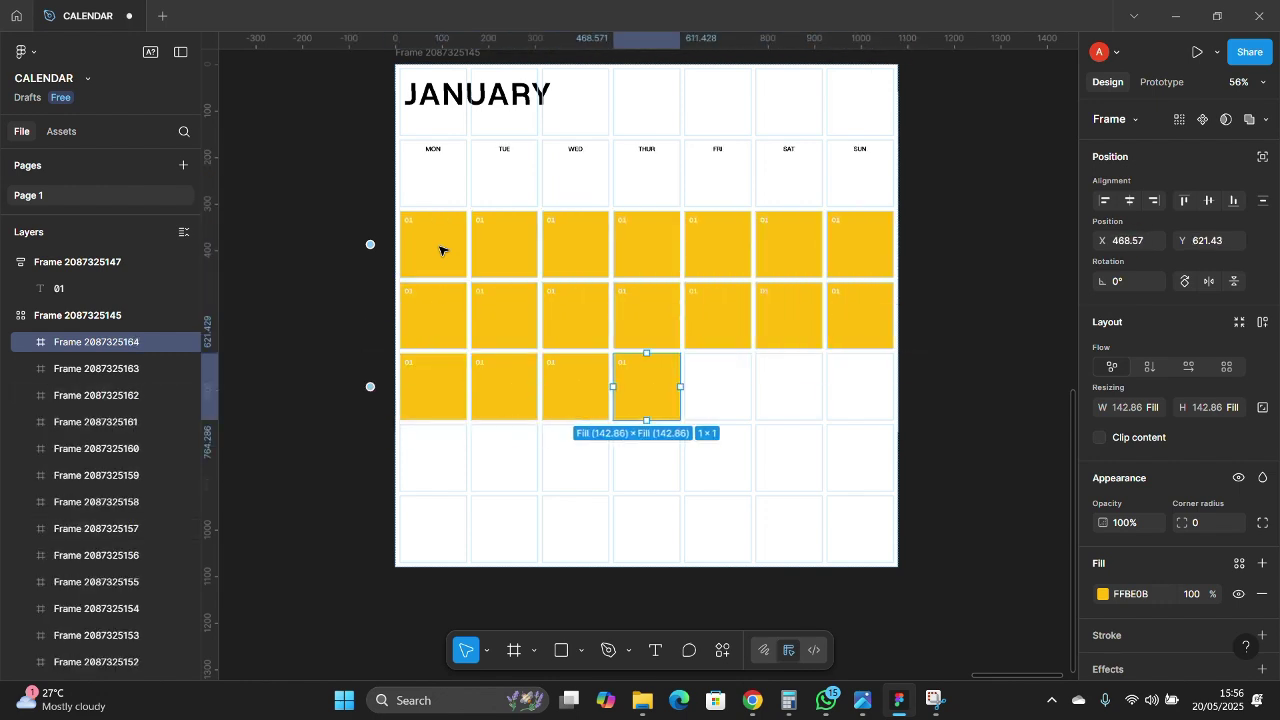
pyautogui.hotkey('ctrl', 'd')
pyautogui.hotkey('ctrl', 'd')
pyautogui.hotkey('ctrl', 'd')
pyautogui.hotkey('ctrl', 'd')
pyautogui.hotkey('ctrl', 'd')
pyautogui.hotkey('ctrl', 'd')
pyautogui.hotkey('ctrl', 'd')
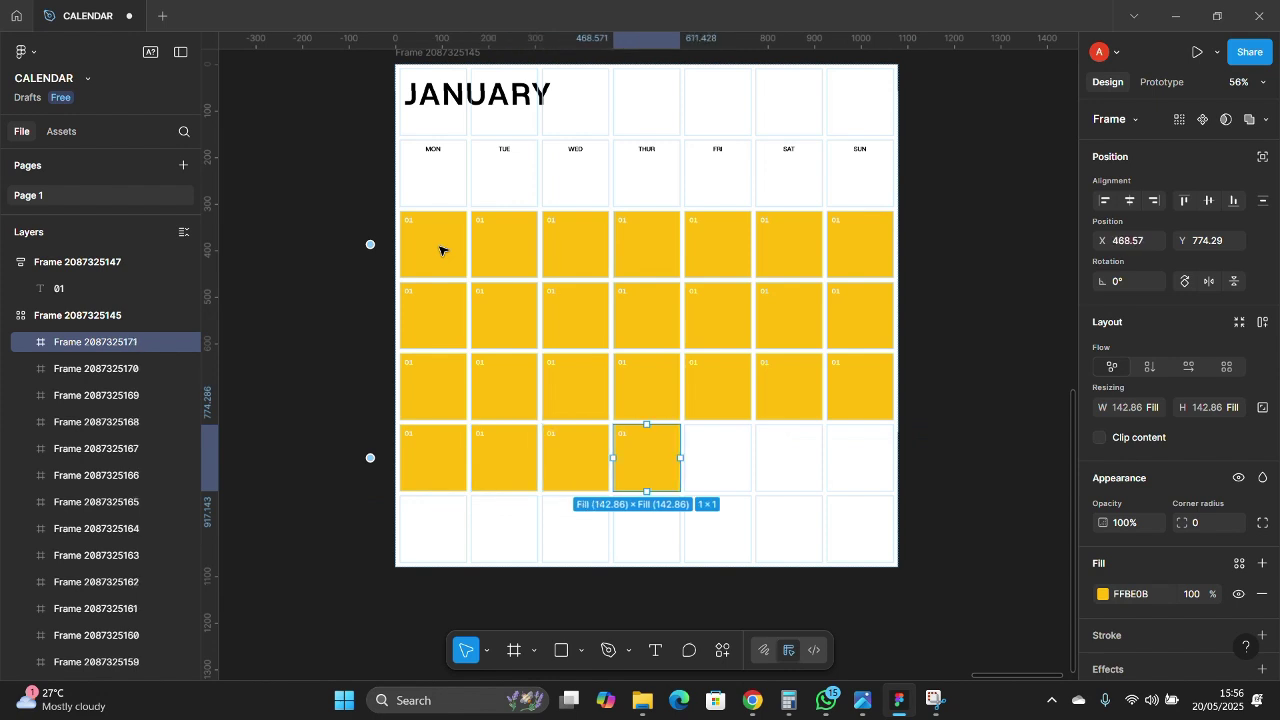
pyautogui.hotkey('ctrl', 'd')
pyautogui.hotkey('ctrl', 'd')
pyautogui.hotkey('ctrl', 'd')
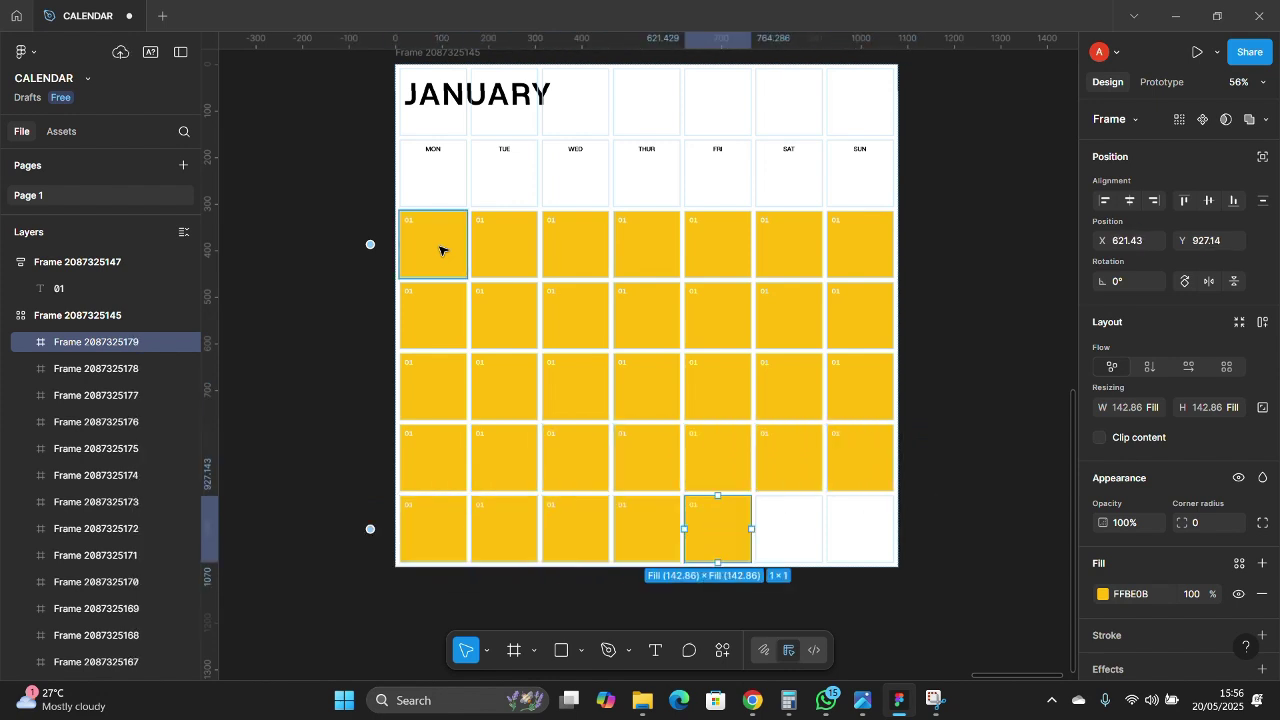
pyautogui.hotkey('ctrl', 'd')
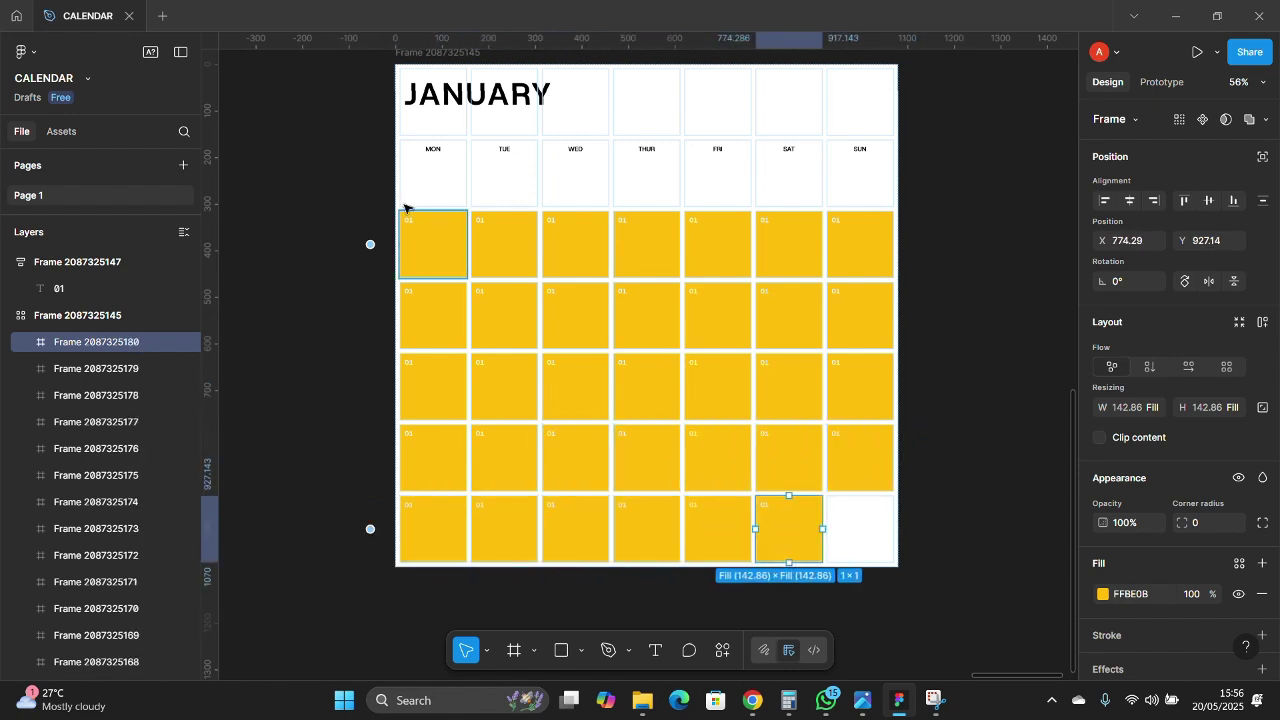
# - Reduce the height of the grid's weekday label row to about 39 px
pyautogui.press('Escape')
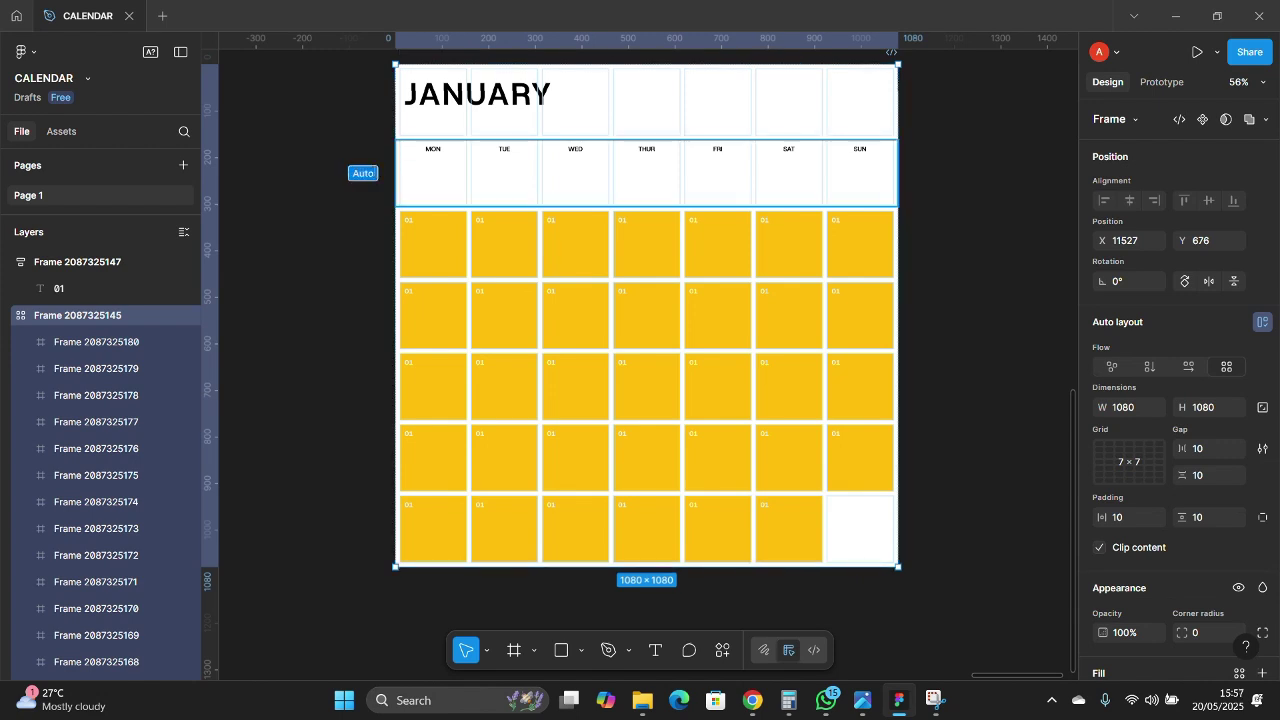
pyautogui.moveTo(450, 205); pyautogui.dragTo(448, 185)
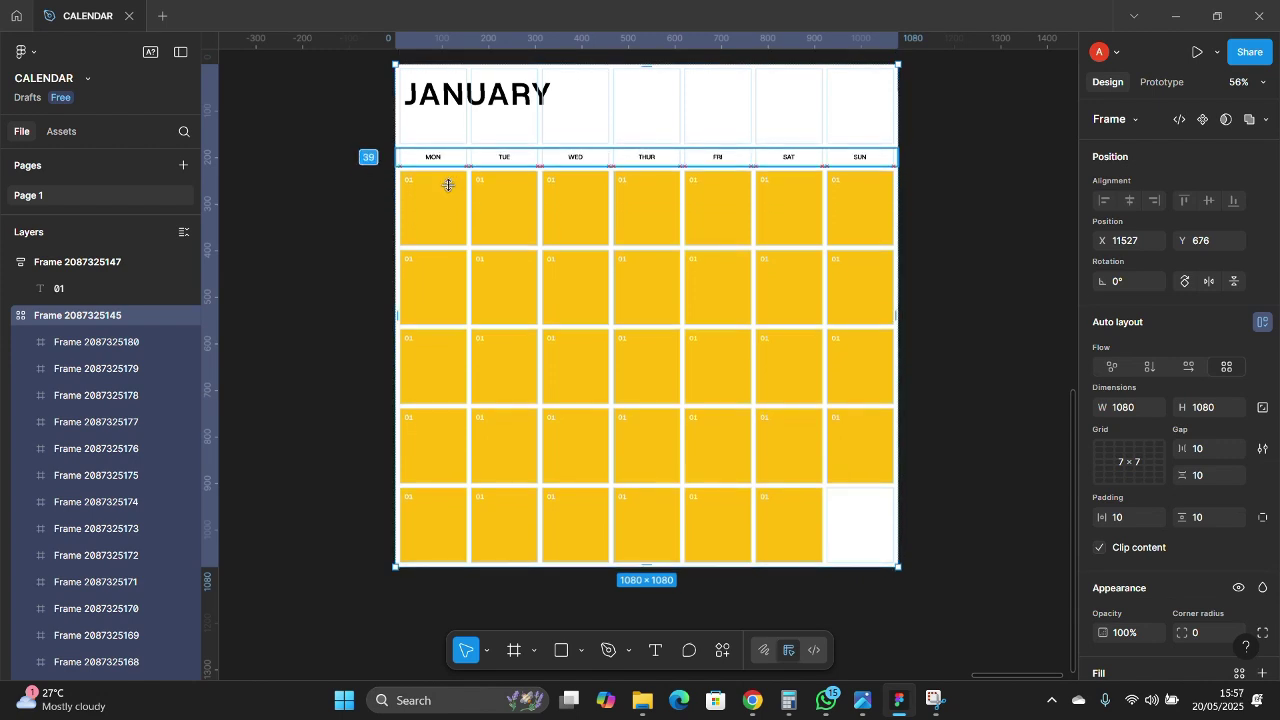
pyautogui.click(948, 177)
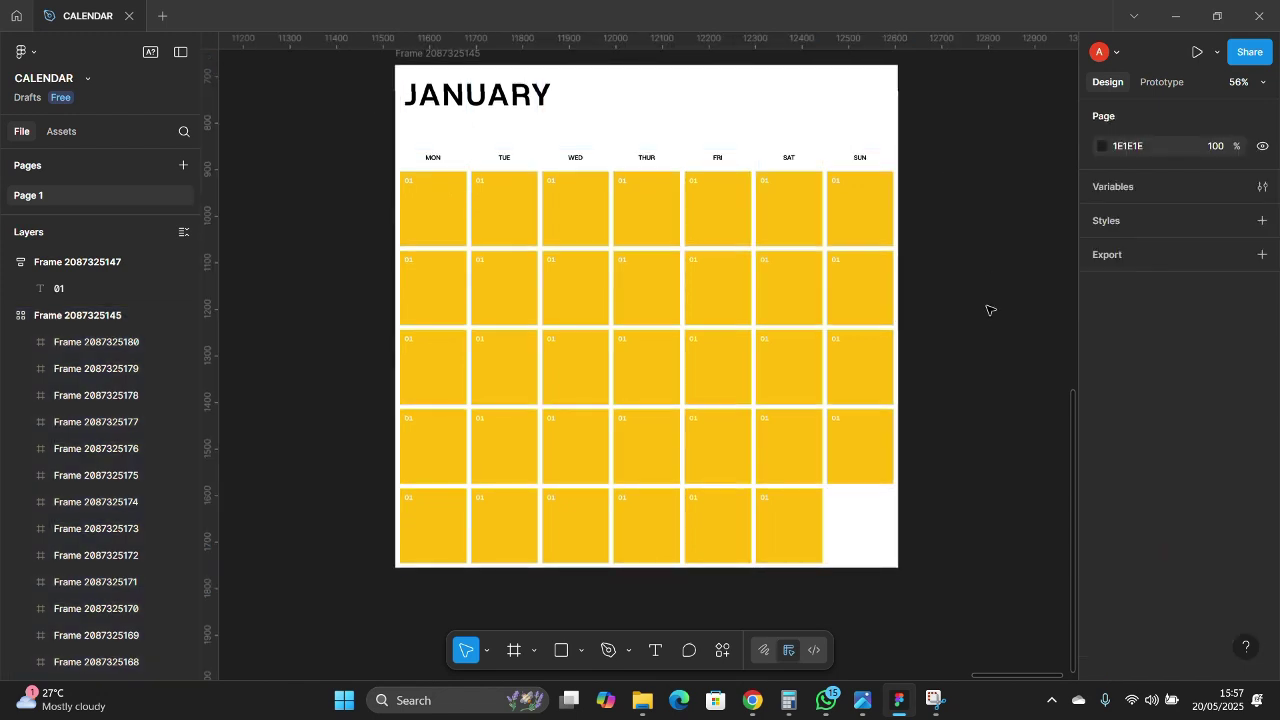
# - Reduce the height of the grid's JANUARY title row to about 108 px
pyautogui.scroll(1, 990, 308)
pyautogui.click(728, 140)
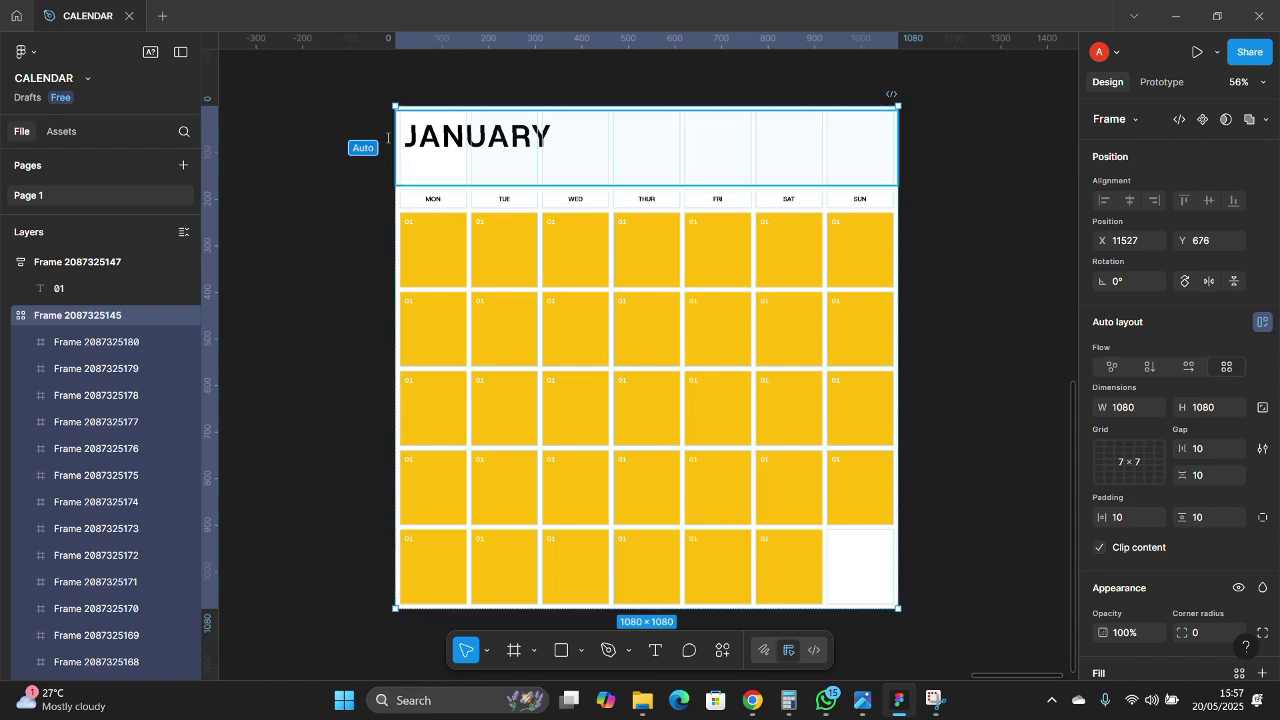
pyautogui.moveTo(601, 184); pyautogui.dragTo(599, 161)
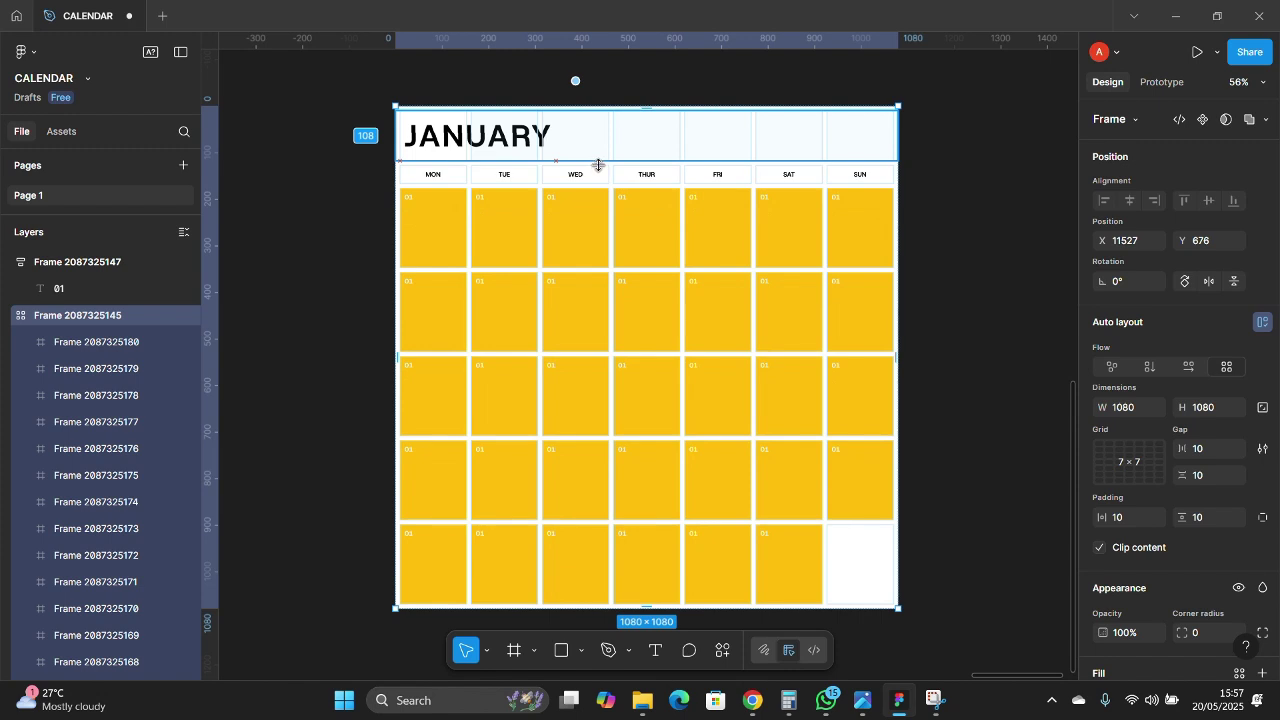
pyautogui.click(968, 261)
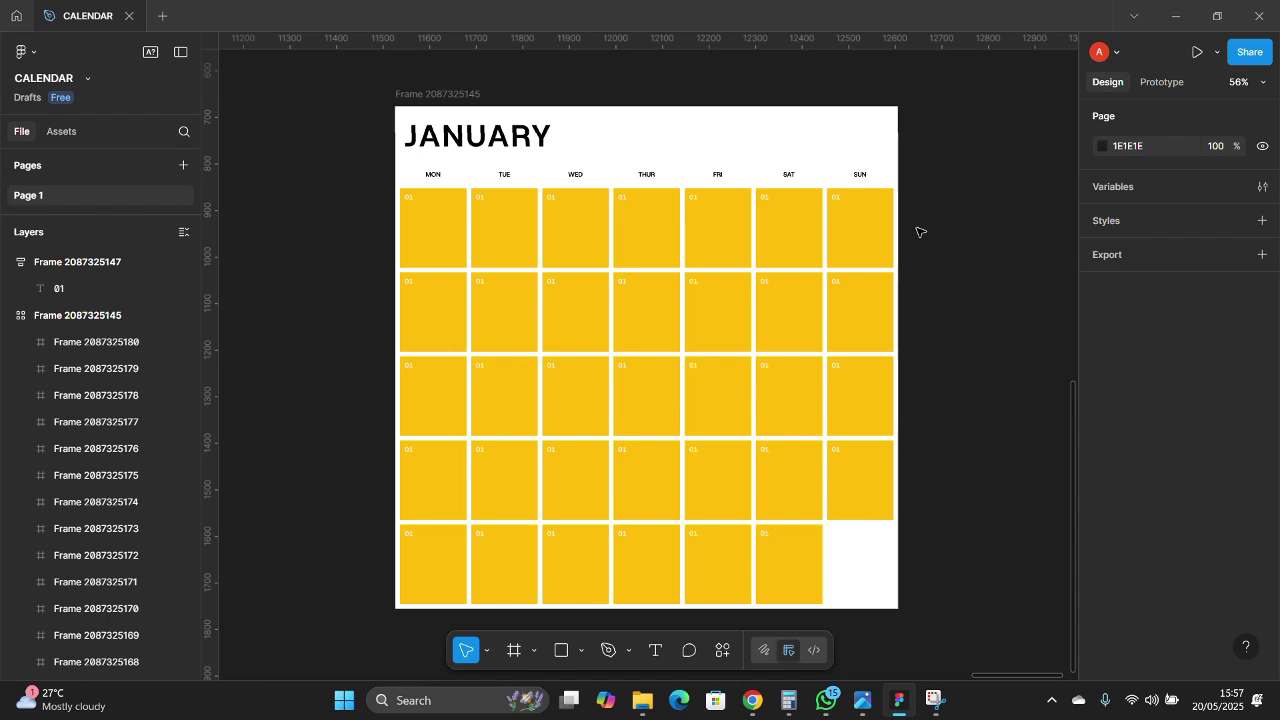
pyautogui.click(422, 110)
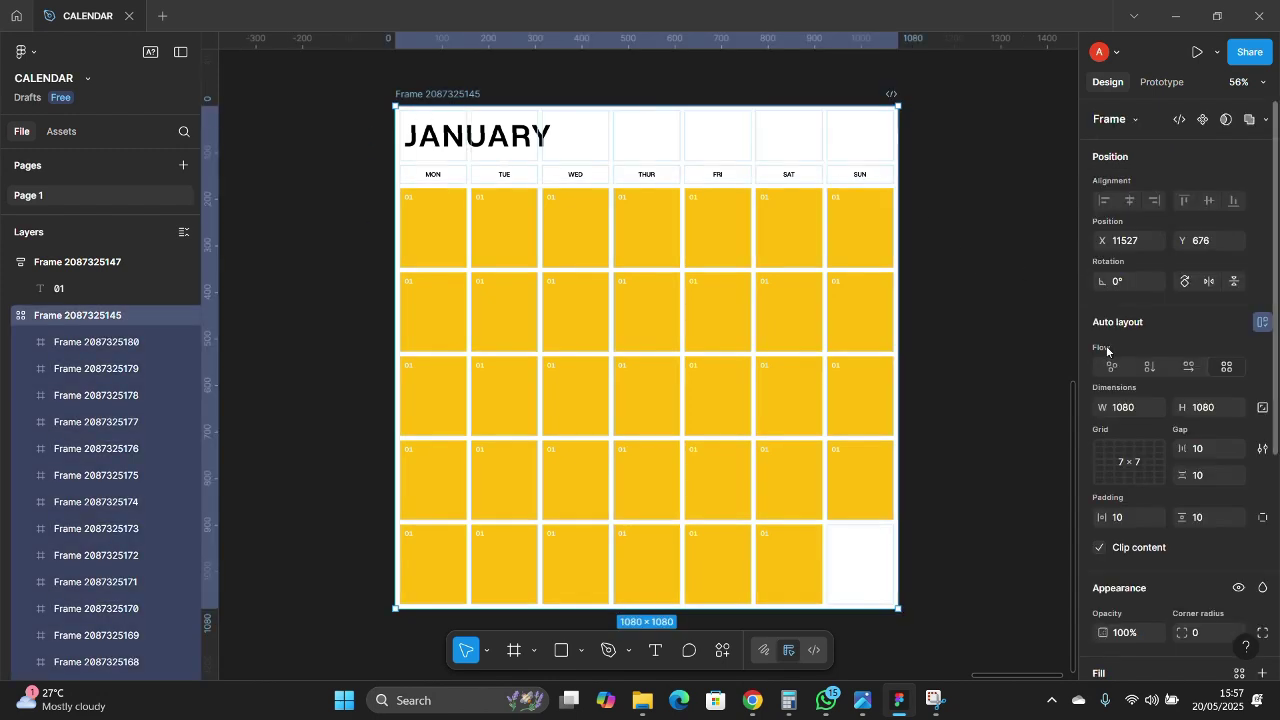
pyautogui.click(940, 292)
pyautogui.scroll(1, 940, 292)
pyautogui.hscroll(1, 940, 292)
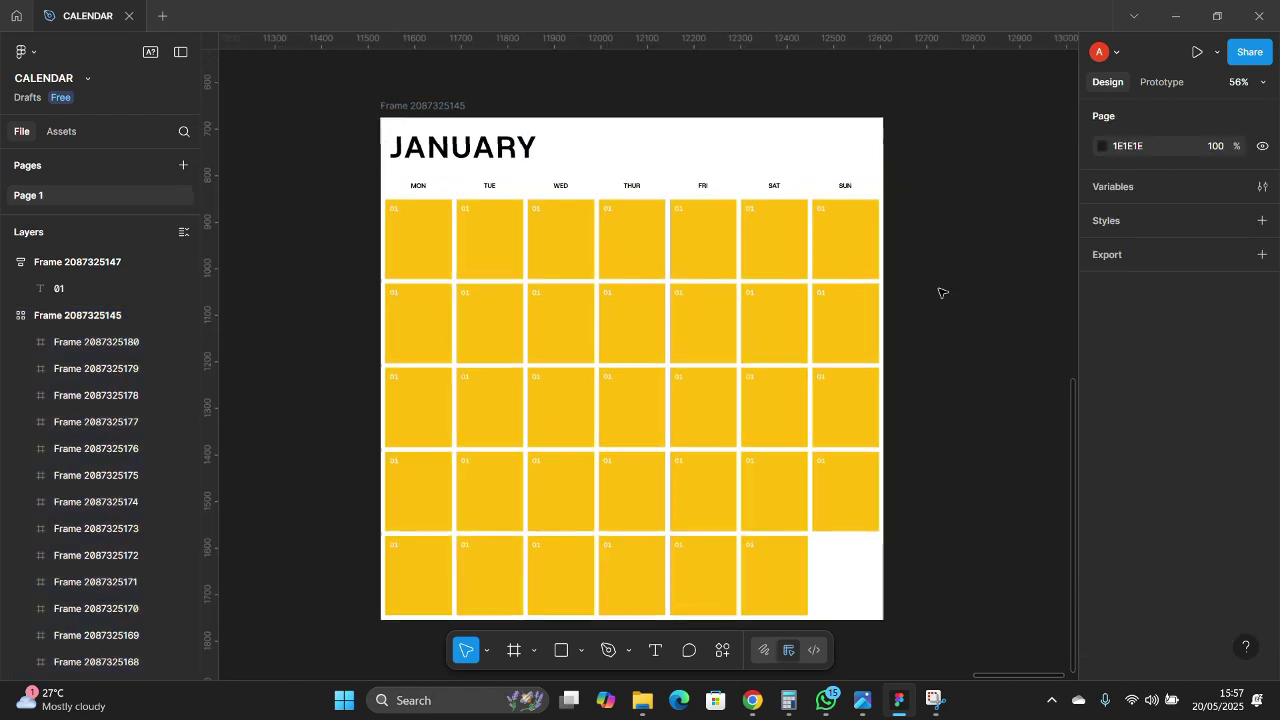
# - Change the fill of the THUR cell in the first date row to orange-red FA5B17
pyautogui.click(660, 235)
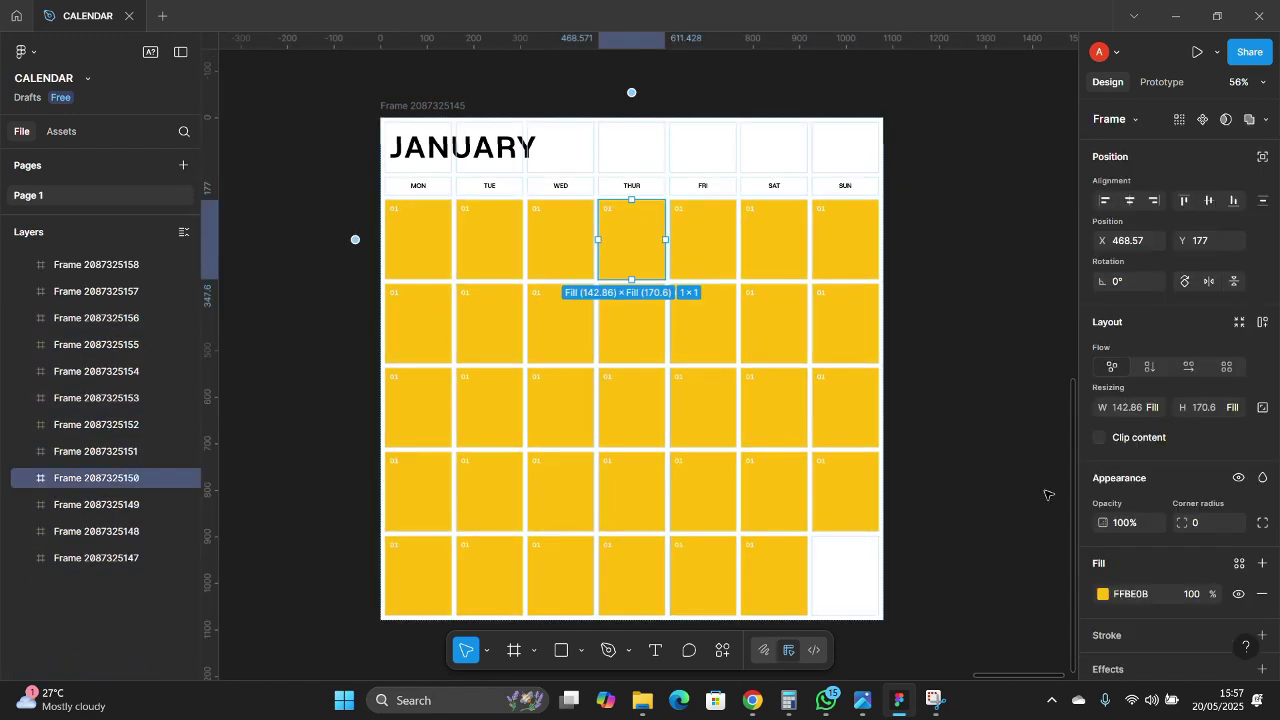
pyautogui.click(1103, 594)
pyautogui.click(980, 625)
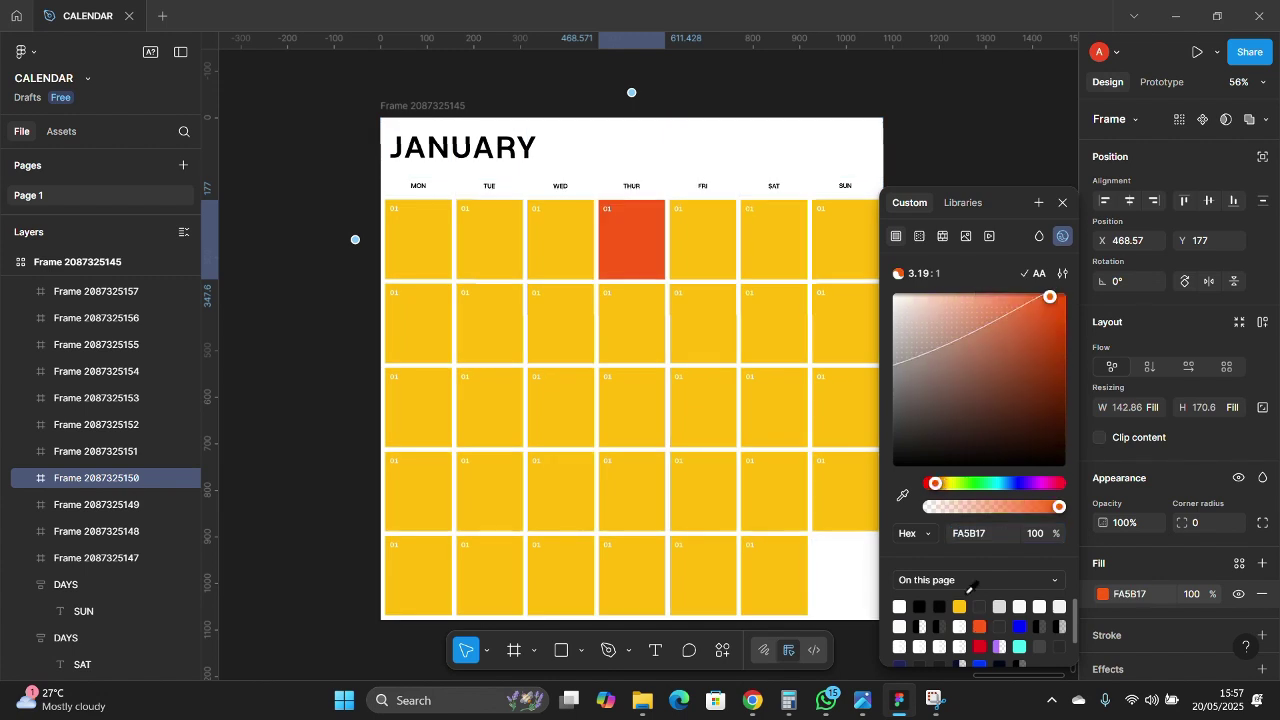
pyautogui.click(950, 112)
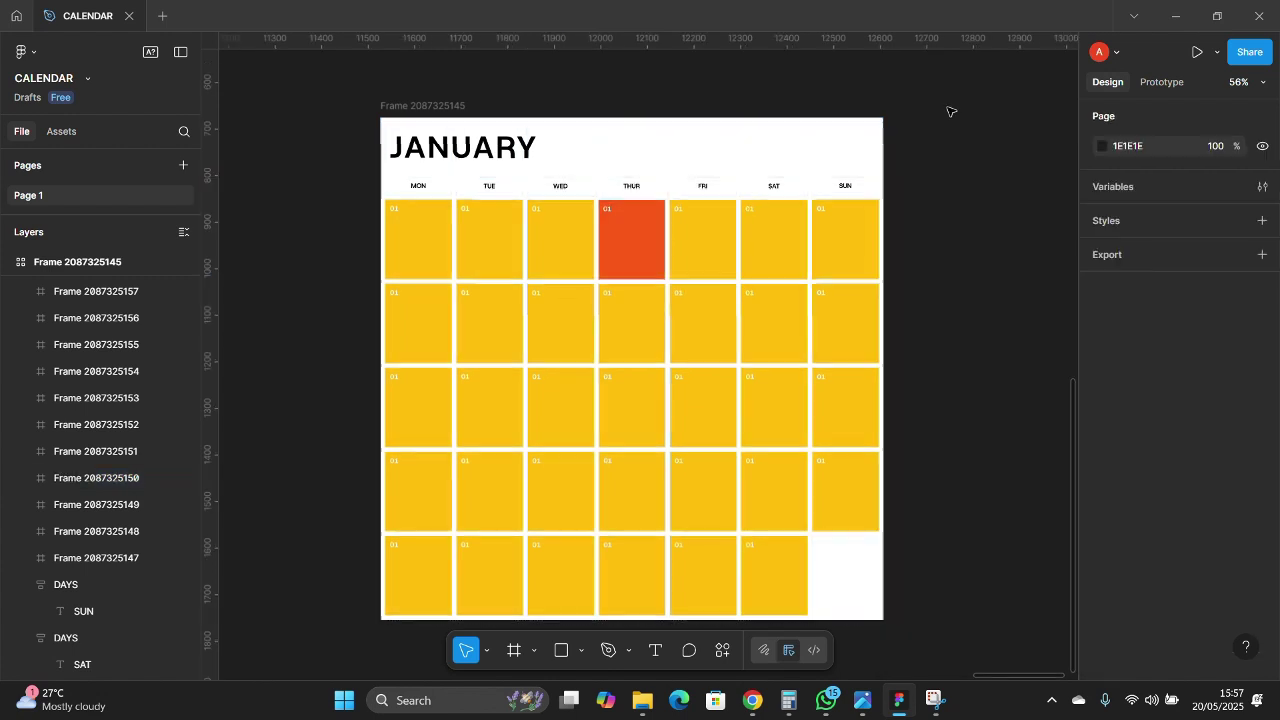
# - Set the 01 text in the first MON date cell to font size 24 with auto width resizing
pyautogui.doubleClick(396, 210)
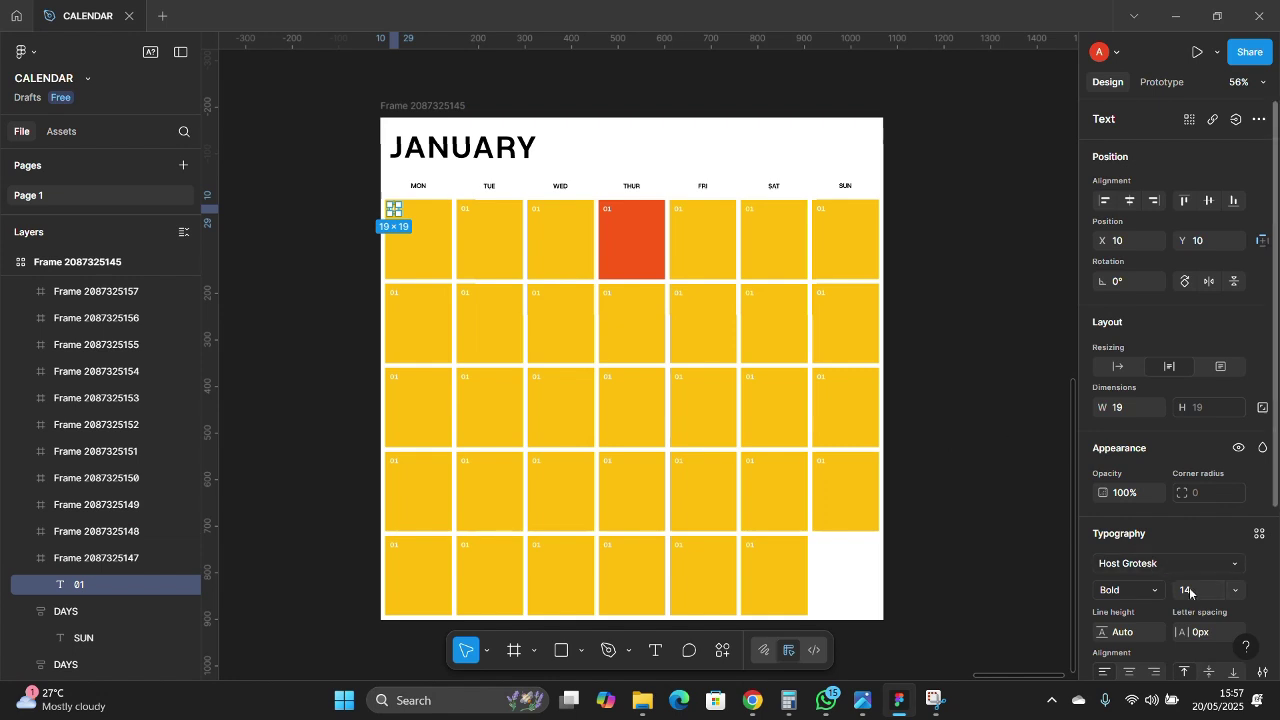
pyautogui.click(1235, 591)
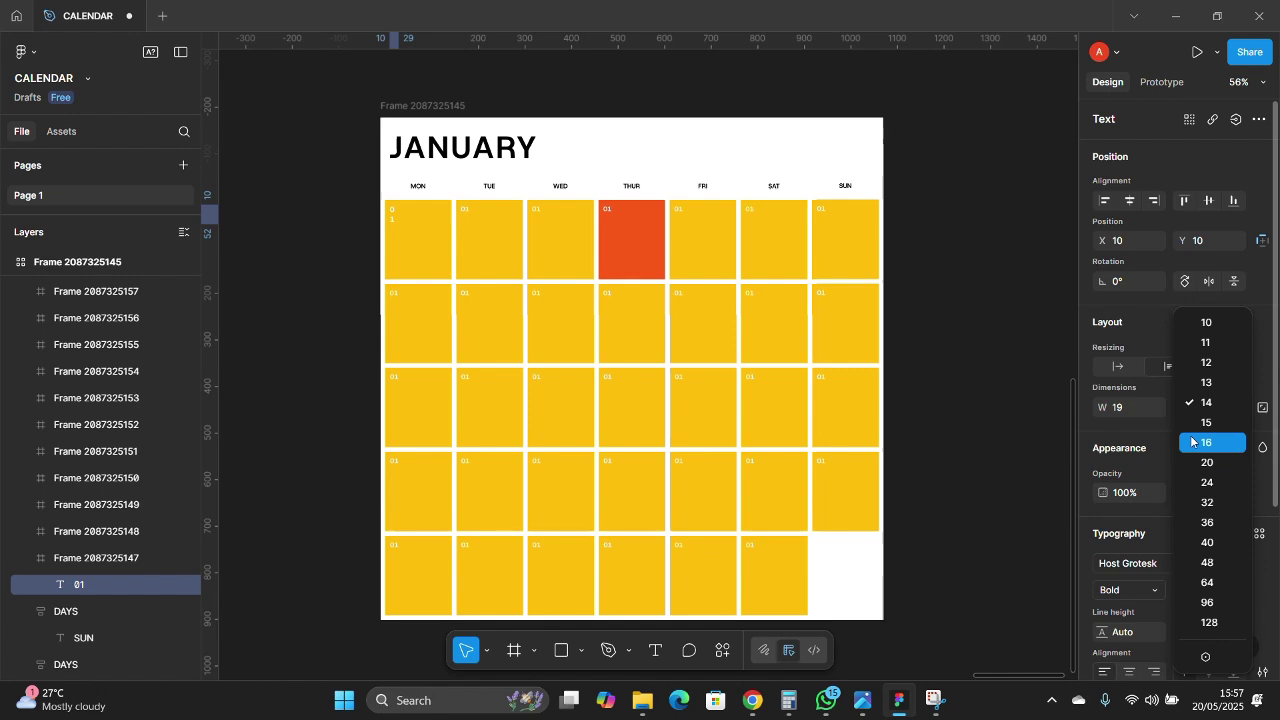
pyautogui.click(1207, 483)
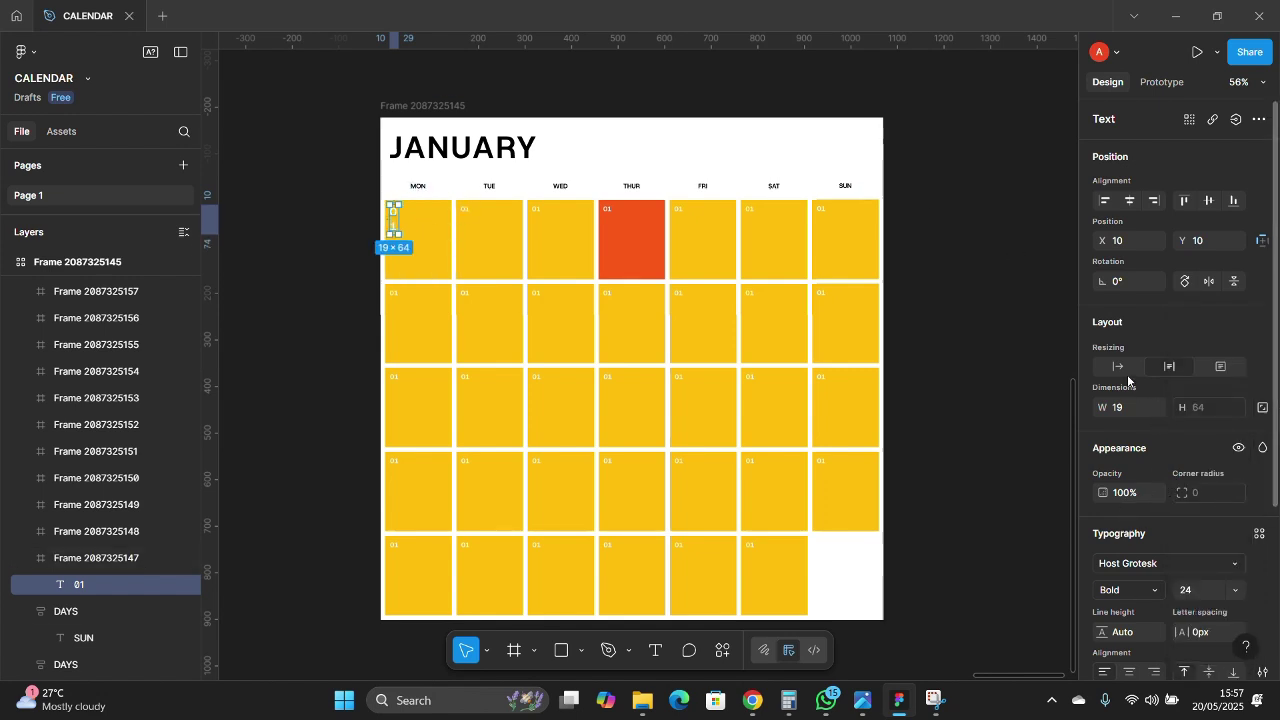
pyautogui.click(1122, 377)
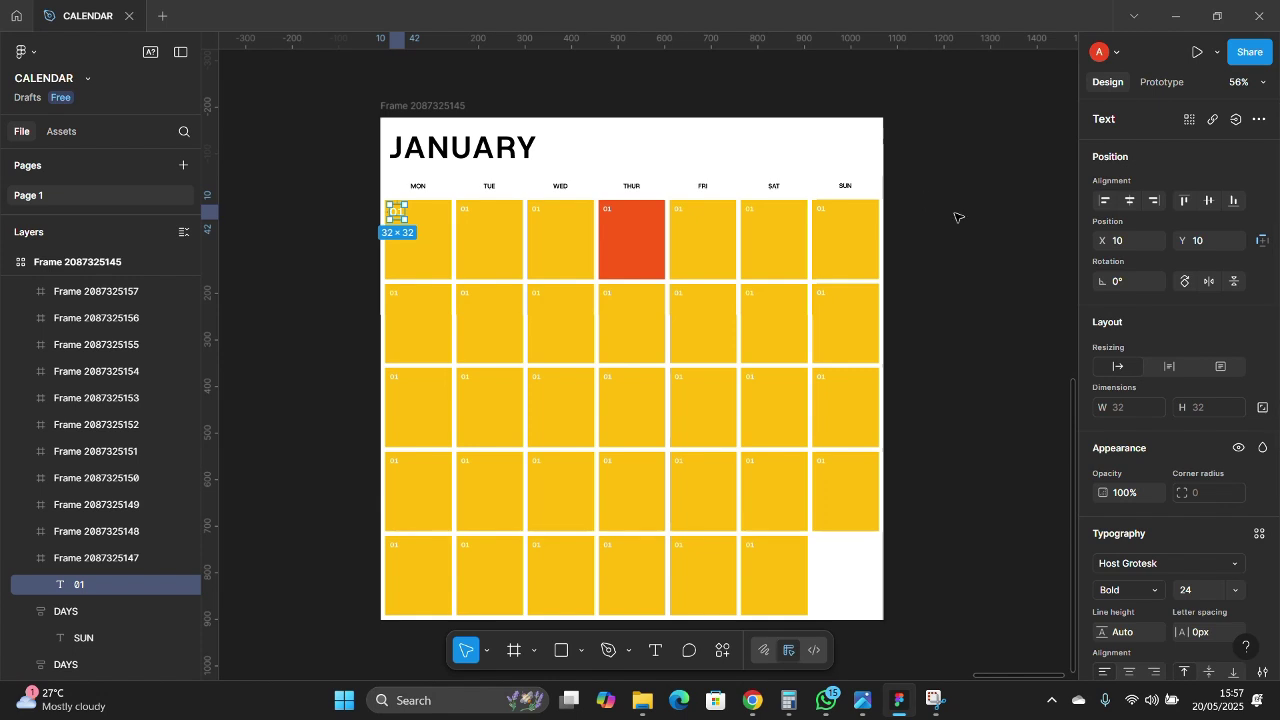
pyautogui.click(993, 243)
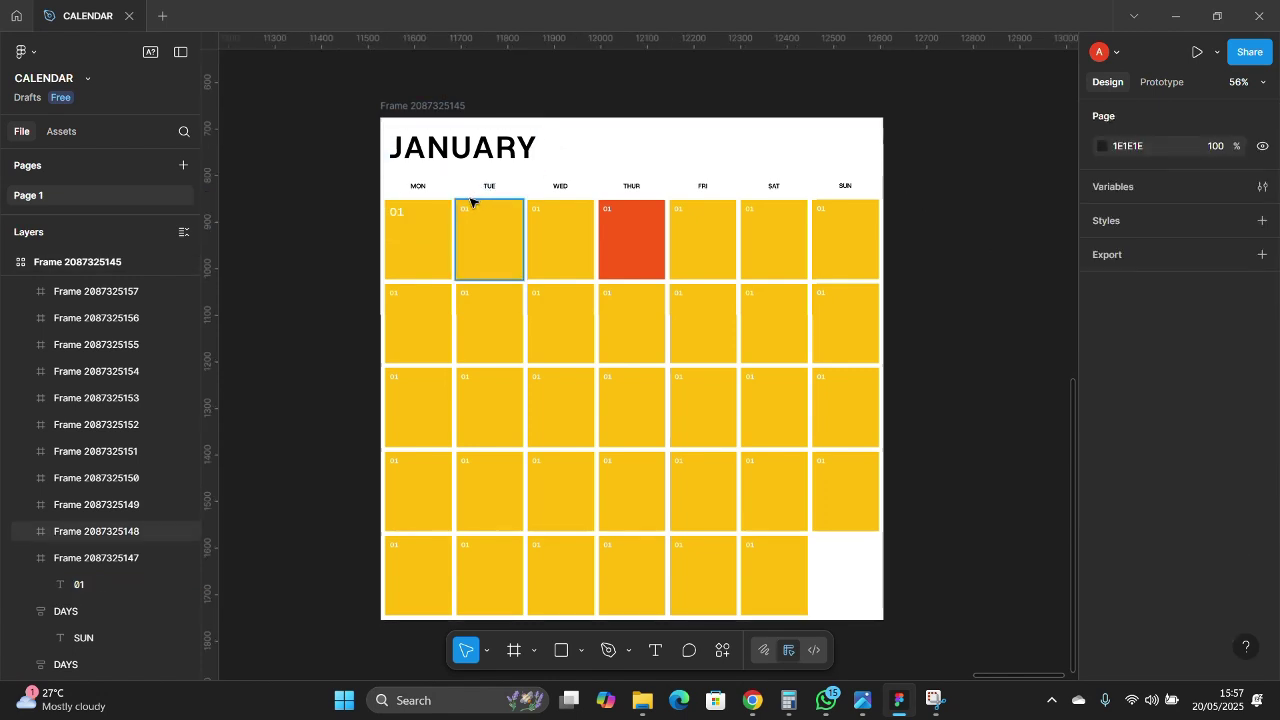
# - Set the font size of the 01 text in the first MON date cell to 36
pyautogui.doubleClick(400, 217)
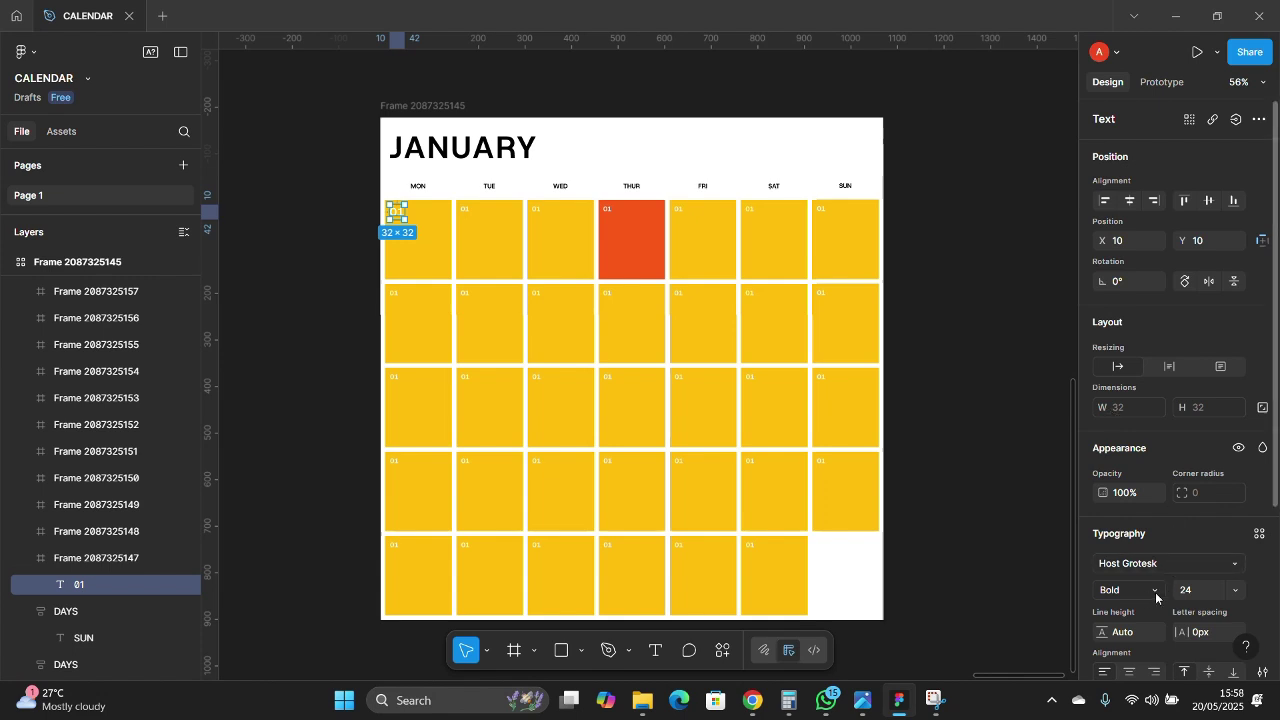
pyautogui.click(1236, 591)
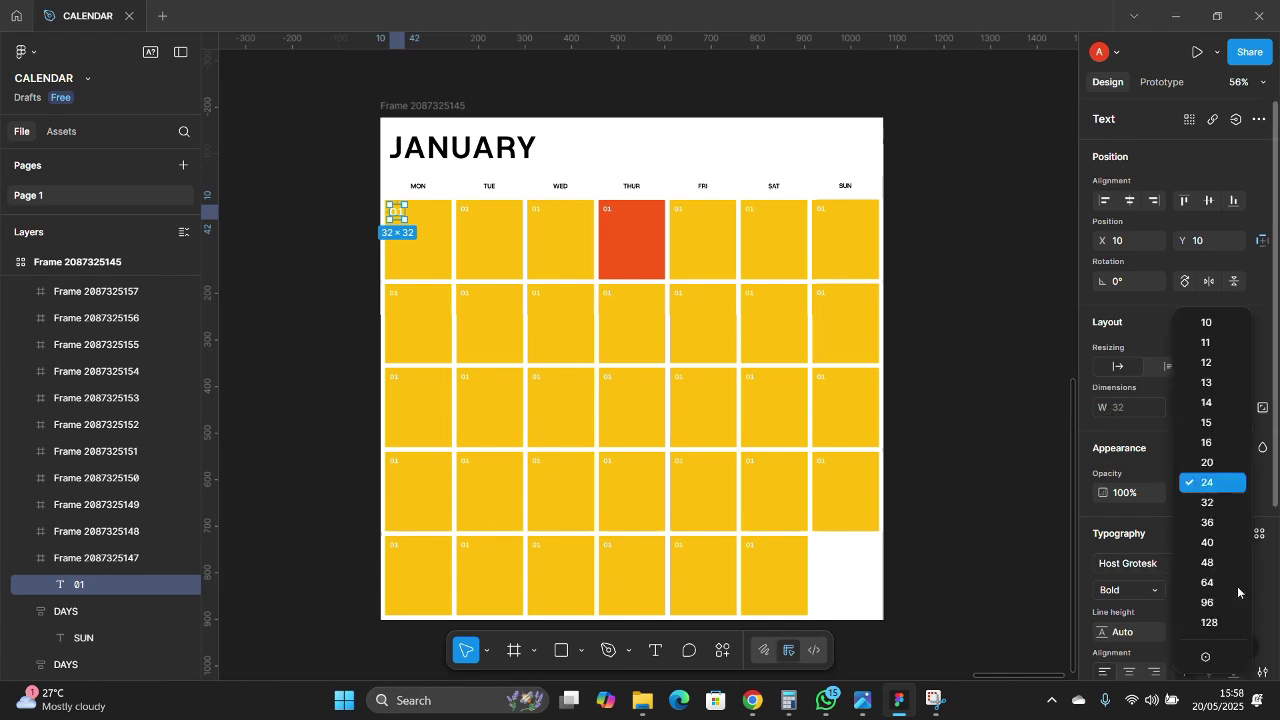
pyautogui.click(1210, 523)
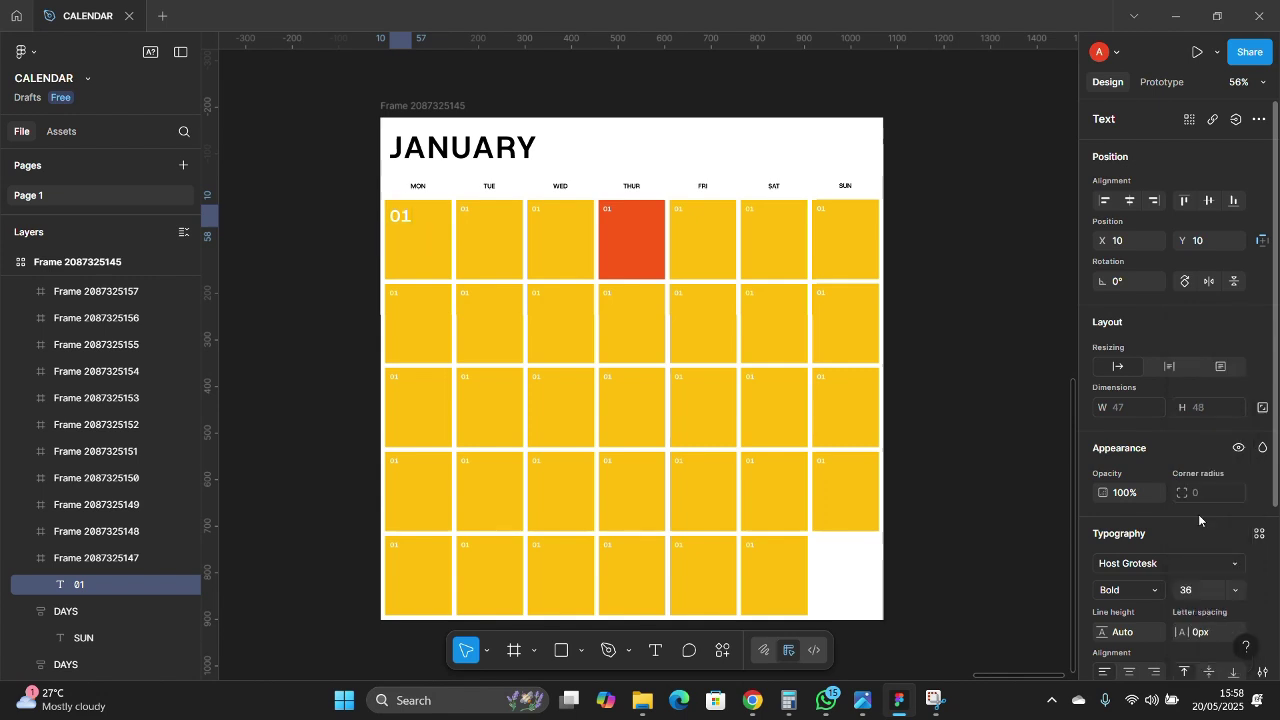
pyautogui.click(1038, 368)
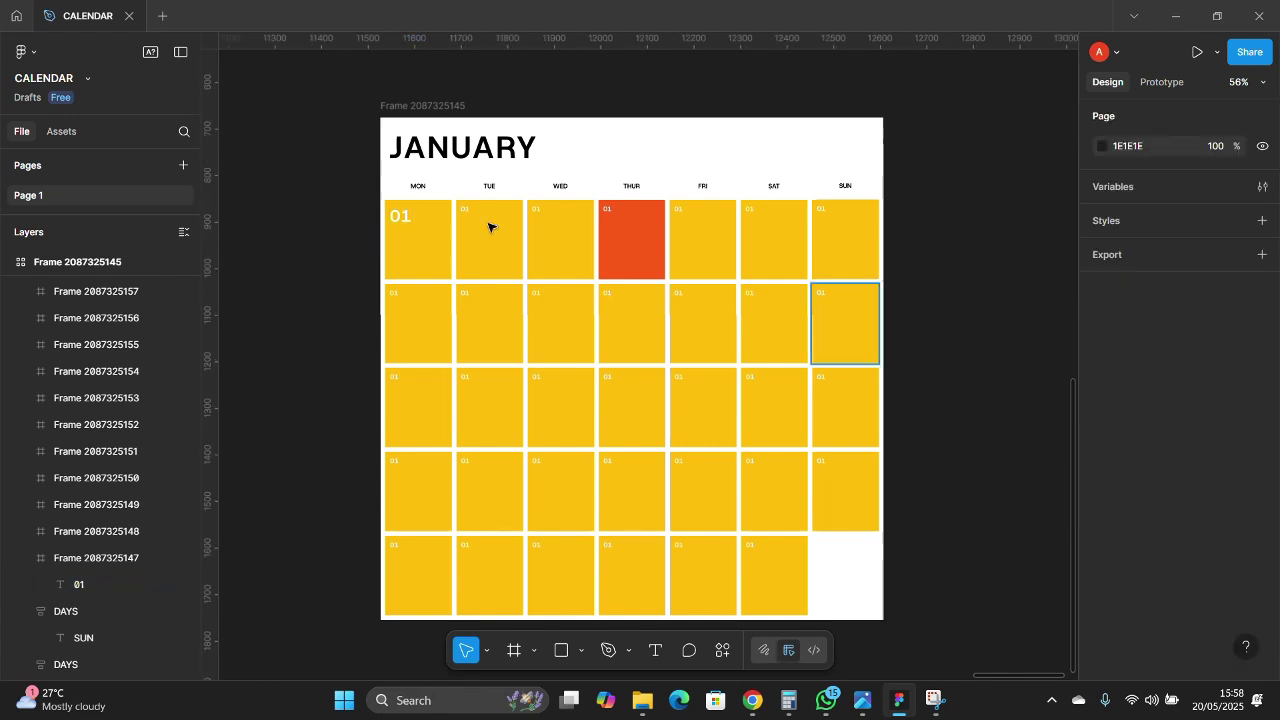
# - Copy the first MON date cell and replace all date cells in the second to fifth date rows with it
pyautogui.click(433, 241)
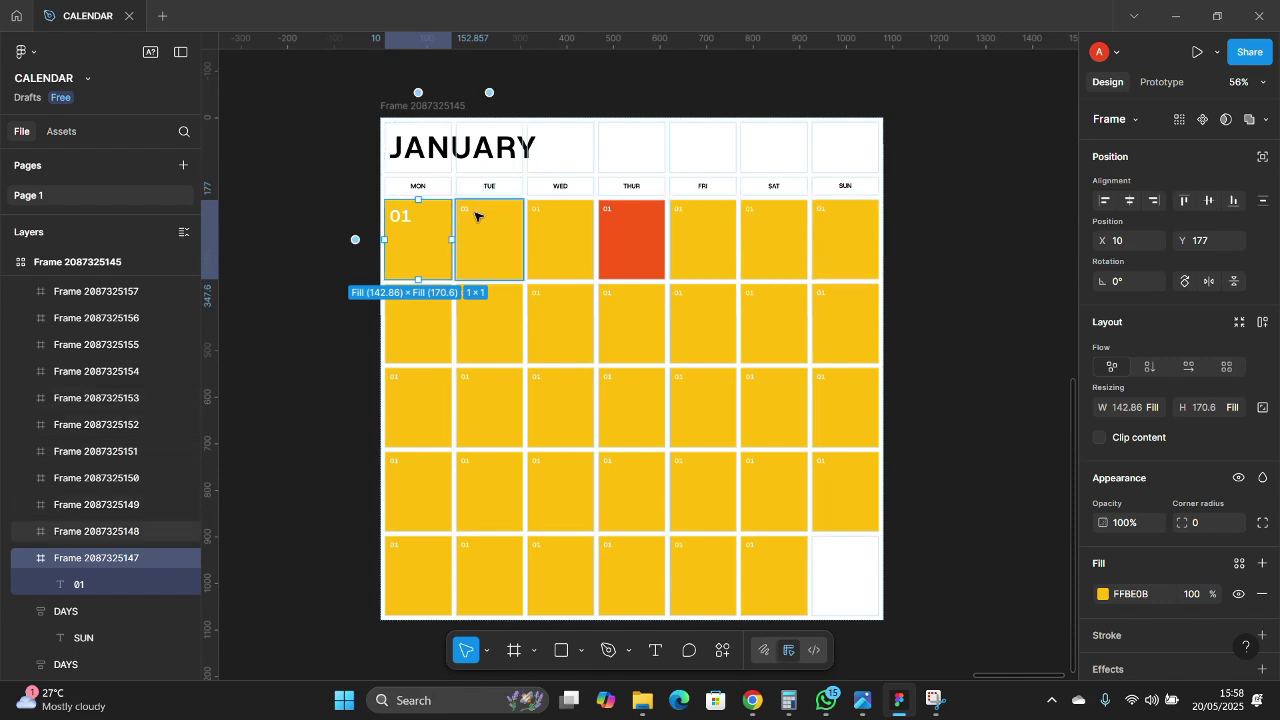
pyautogui.click(434, 238)
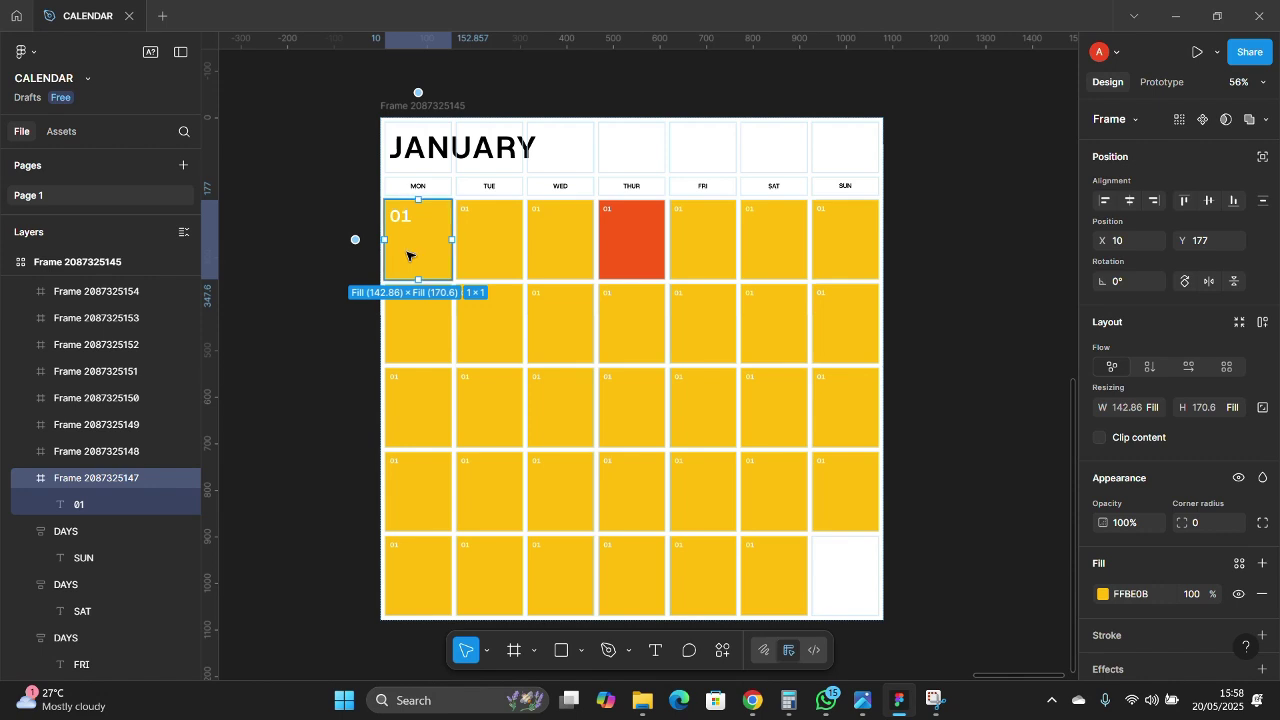
pyautogui.press('Escape')
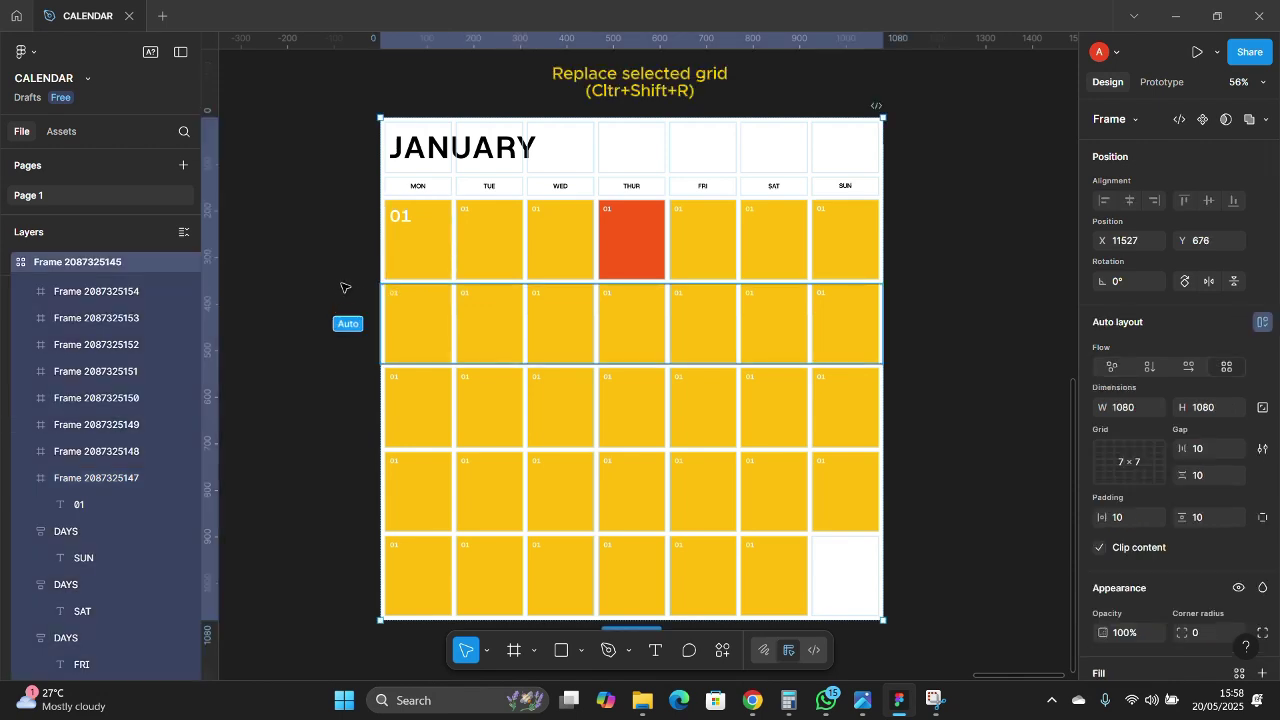
pyautogui.press('Escape')
pyautogui.moveTo(333, 312); pyautogui.dragTo(805, 474)
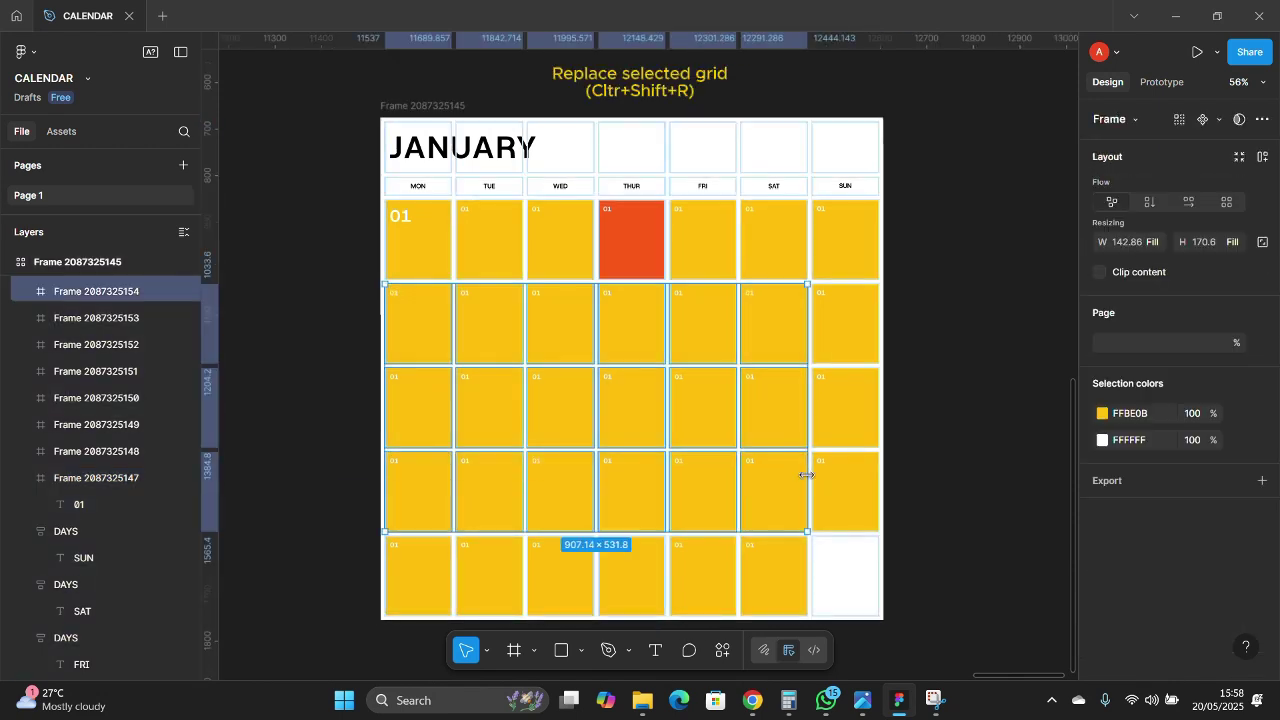
pyautogui.click(988, 440)
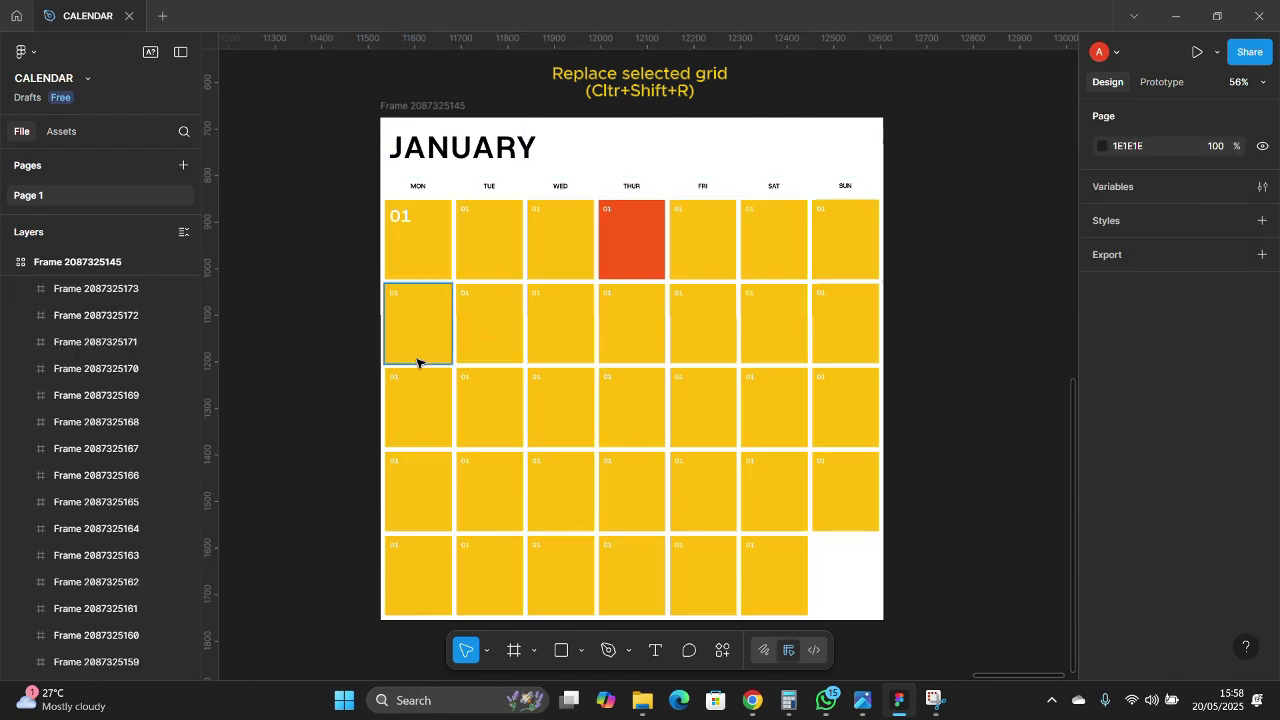
pyautogui.moveTo(682, 328); pyautogui.dragTo(902, 626)
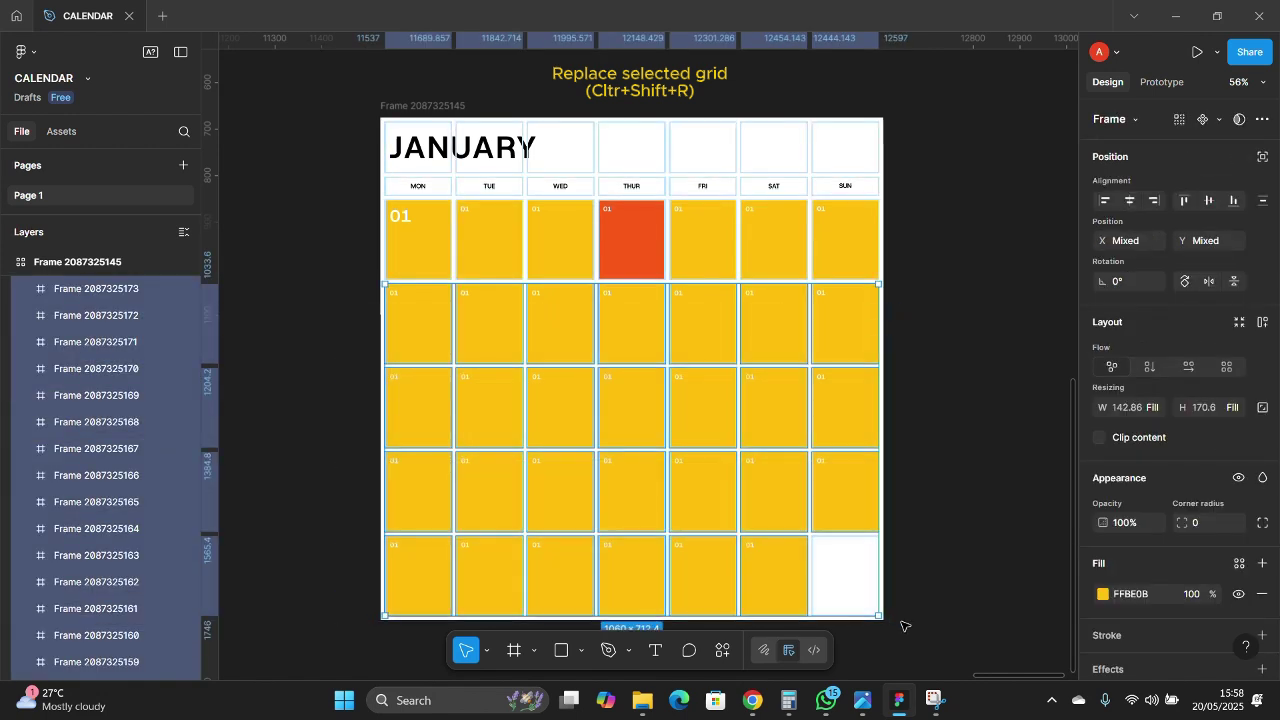
pyautogui.hotkey('ctrl', 'shift', 'r')
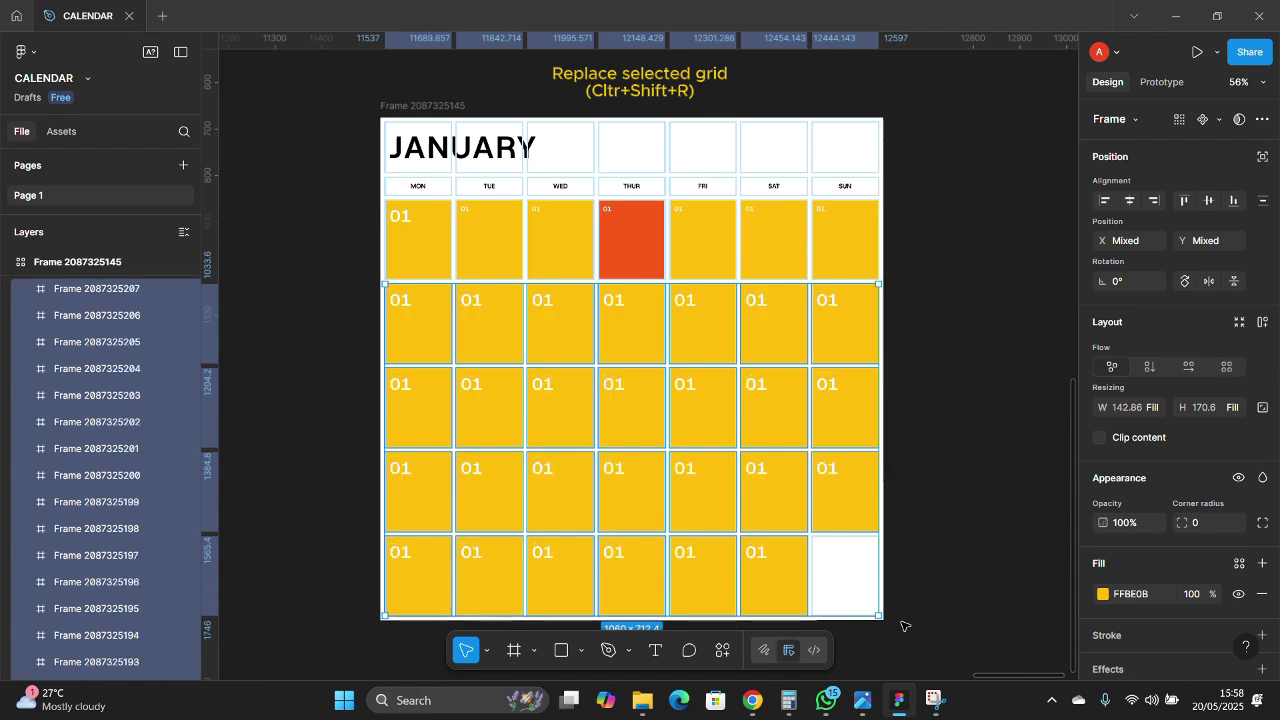
pyautogui.click(982, 432)
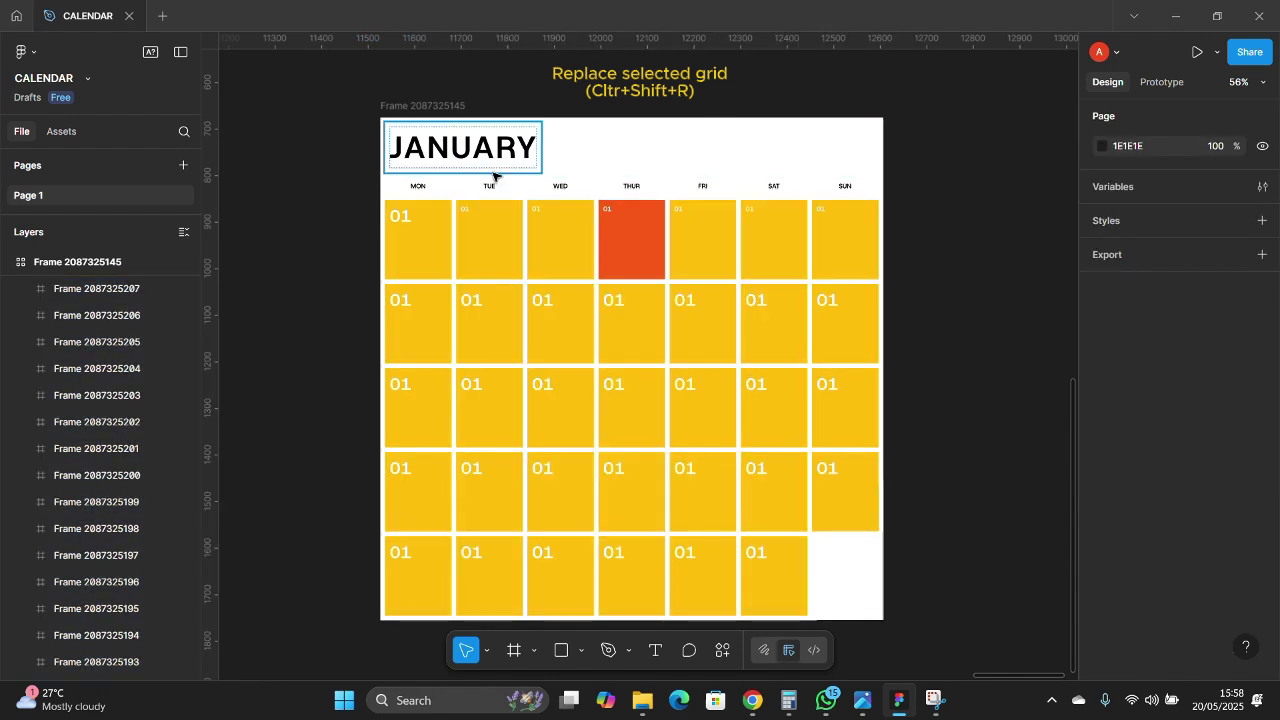
# - Replace the TUE to SUN cells of the first date row with the copied MON cell
pyautogui.click(491, 228)
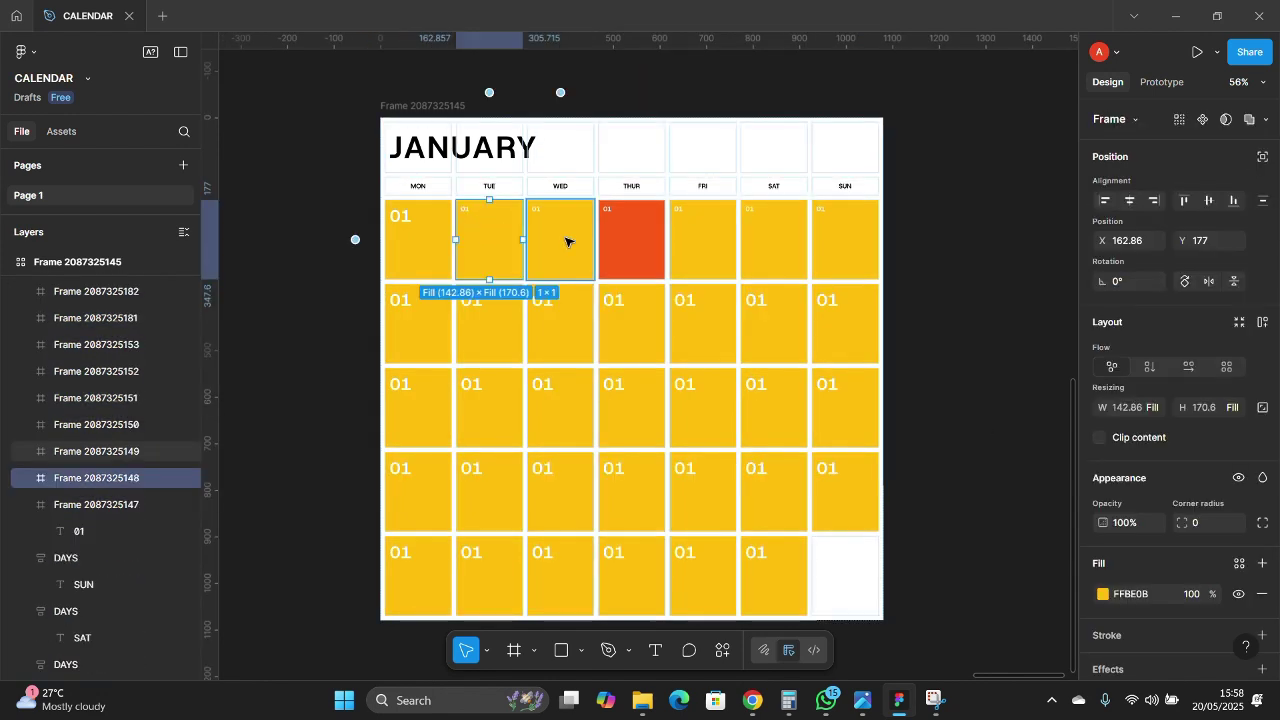
pyautogui.keyDown('shift'); pyautogui.click(568, 240); pyautogui.keyUp('shift')
pyautogui.keyDown('shift'); pyautogui.click(660, 239); pyautogui.keyUp('shift')
pyautogui.keyDown('shift'); pyautogui.click(704, 242); pyautogui.keyUp('shift')
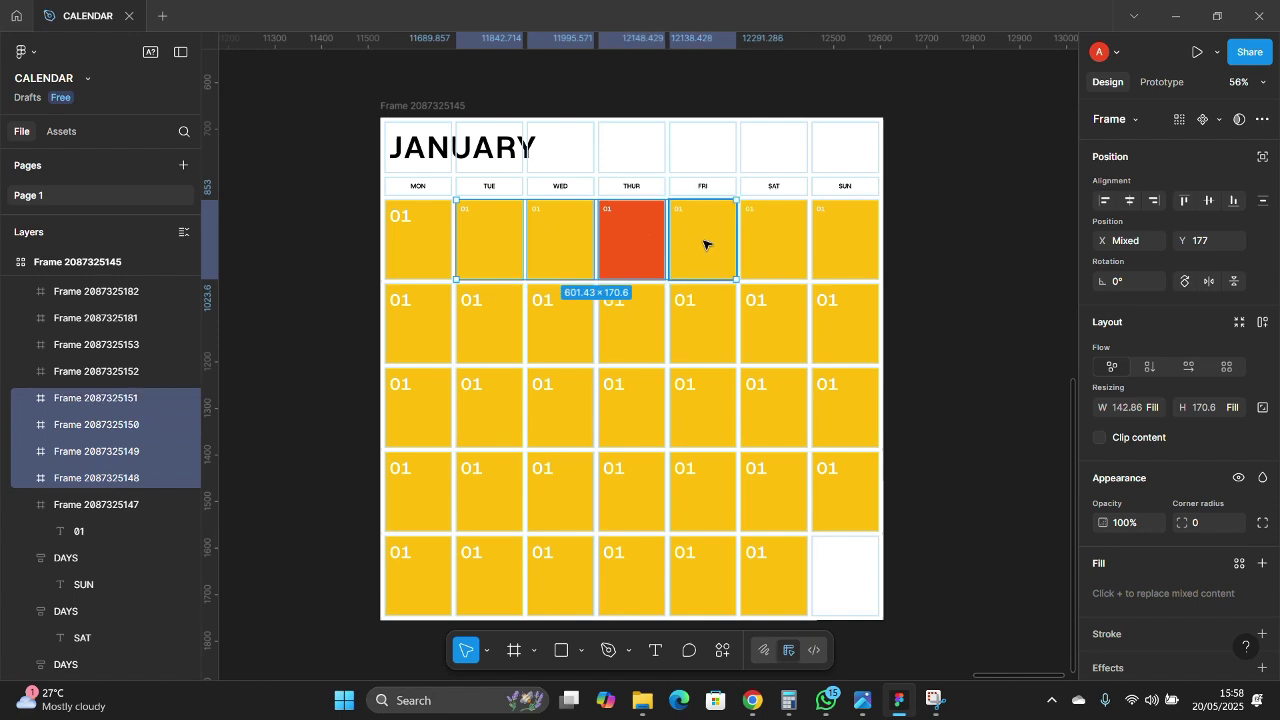
pyautogui.keyDown('shift'); pyautogui.click(763, 248); pyautogui.keyUp('shift')
pyautogui.keyDown('shift'); pyautogui.click(826, 243); pyautogui.keyUp('shift')
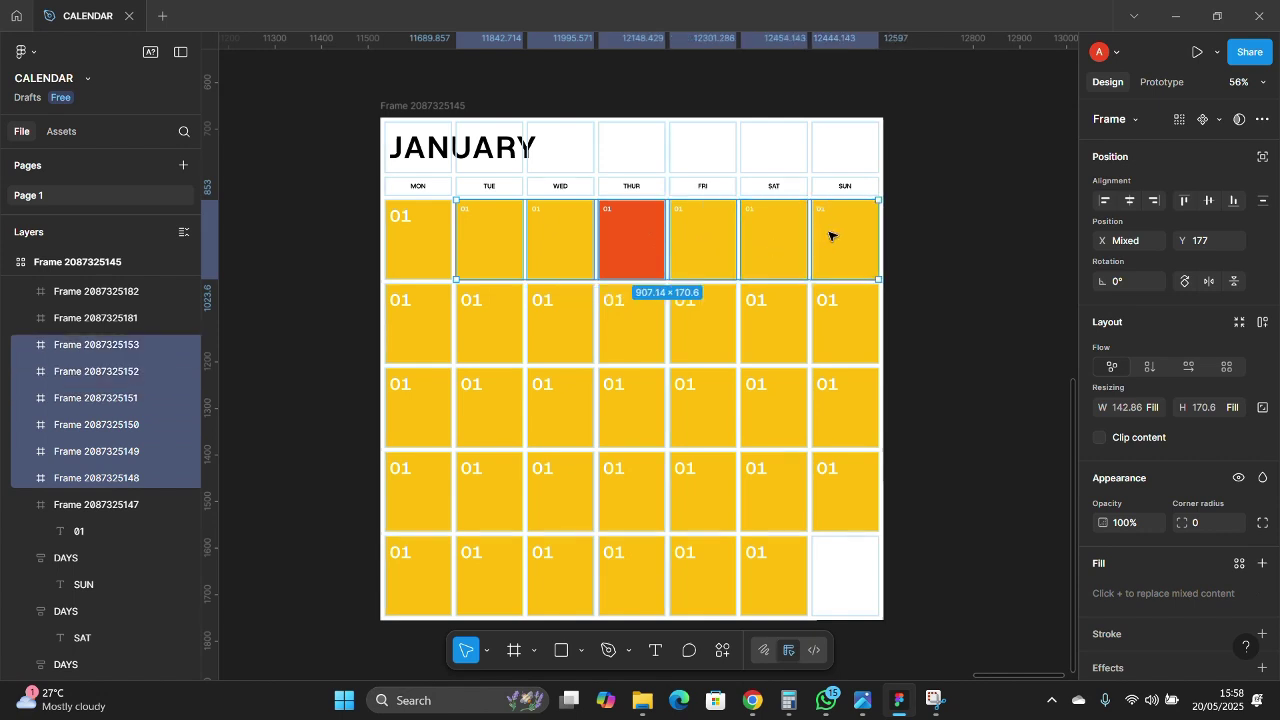
pyautogui.hotkey('ctrl', 'shift', 'r')
pyautogui.click(983, 249)
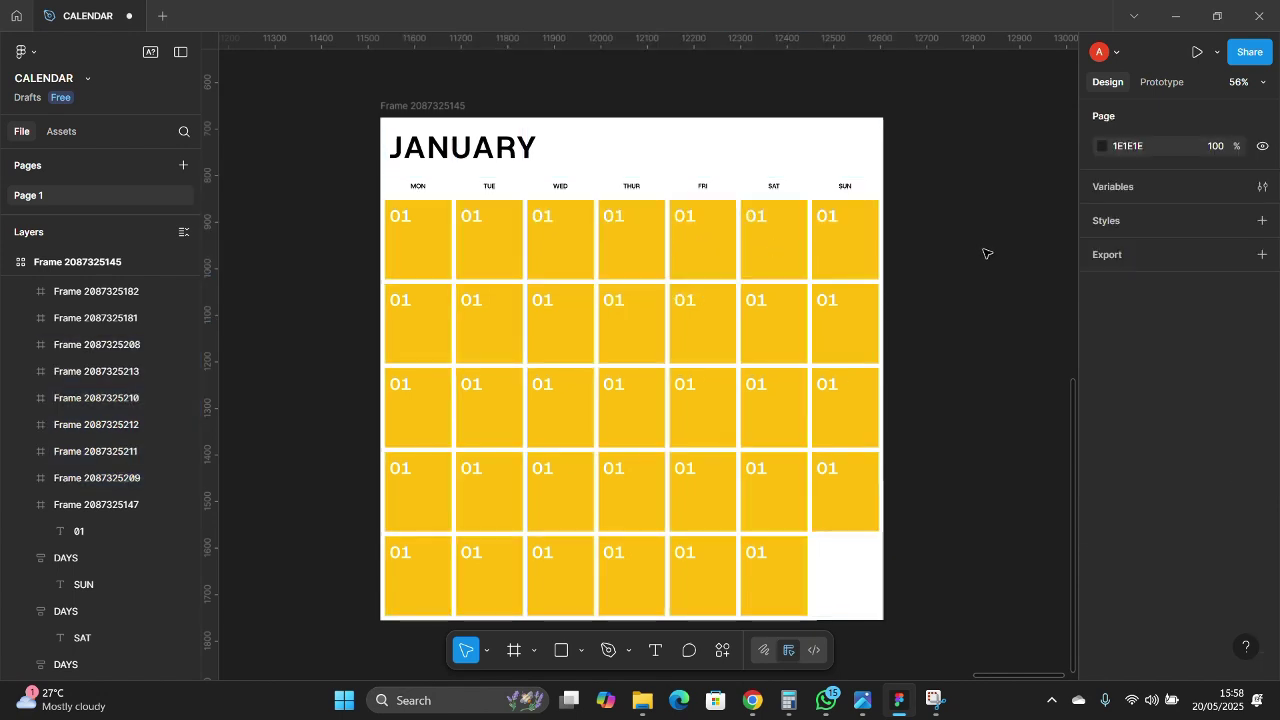
# - Number the TUE to SUN cells of the first date row 02 through 07
pyautogui.click(626, 249)
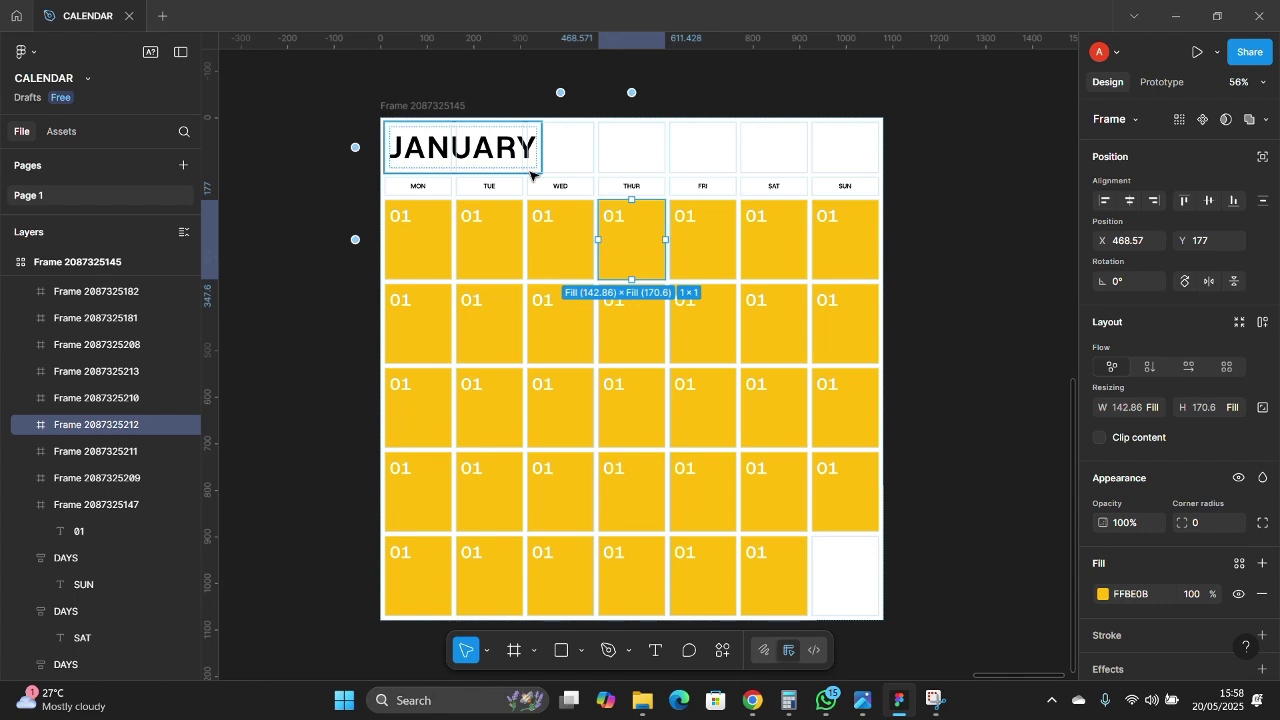
pyautogui.click(481, 225)
pyautogui.doubleClick(471, 217)
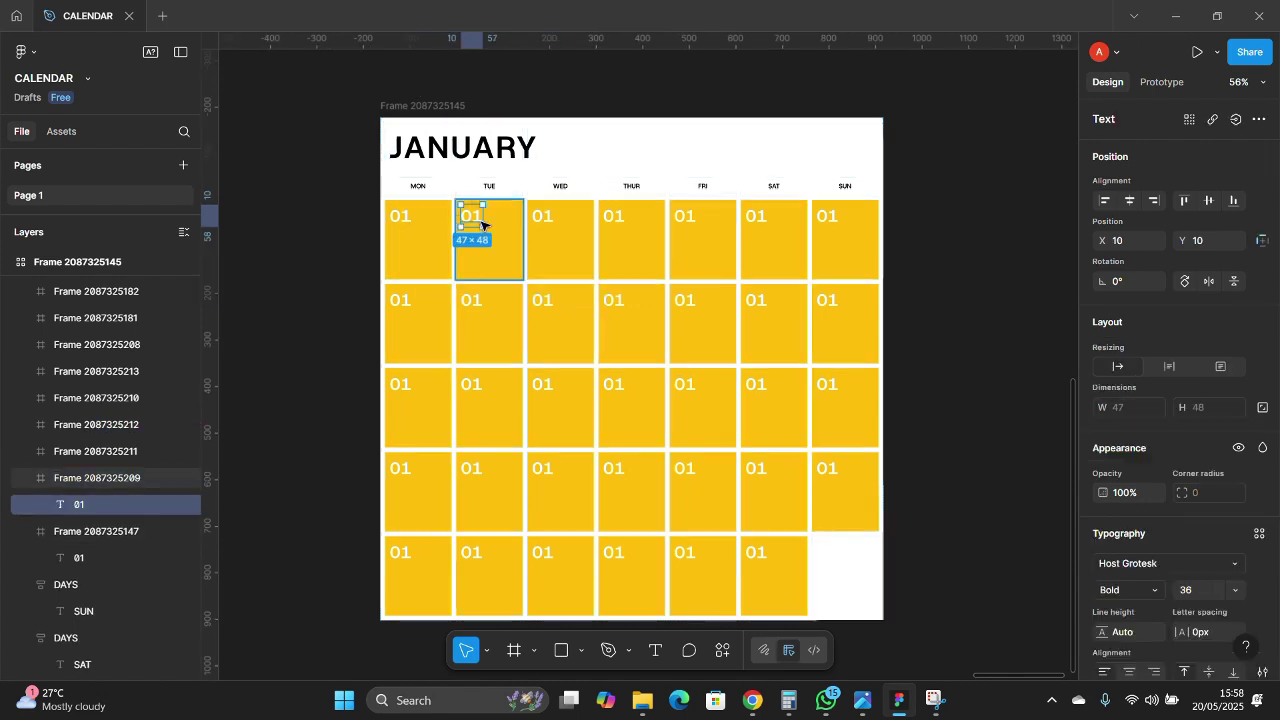
pyautogui.write('02')
pyautogui.doubleClick(542, 217)
pyautogui.write('03')
pyautogui.doubleClick(613, 217)
pyautogui.write('04')
pyautogui.doubleClick(684, 217)
pyautogui.write('0506')
pyautogui.doubleClick(826, 217)
pyautogui.write('07')
# - Number the cells of the second date row 08 through 14
pyautogui.doubleClick(400, 300)
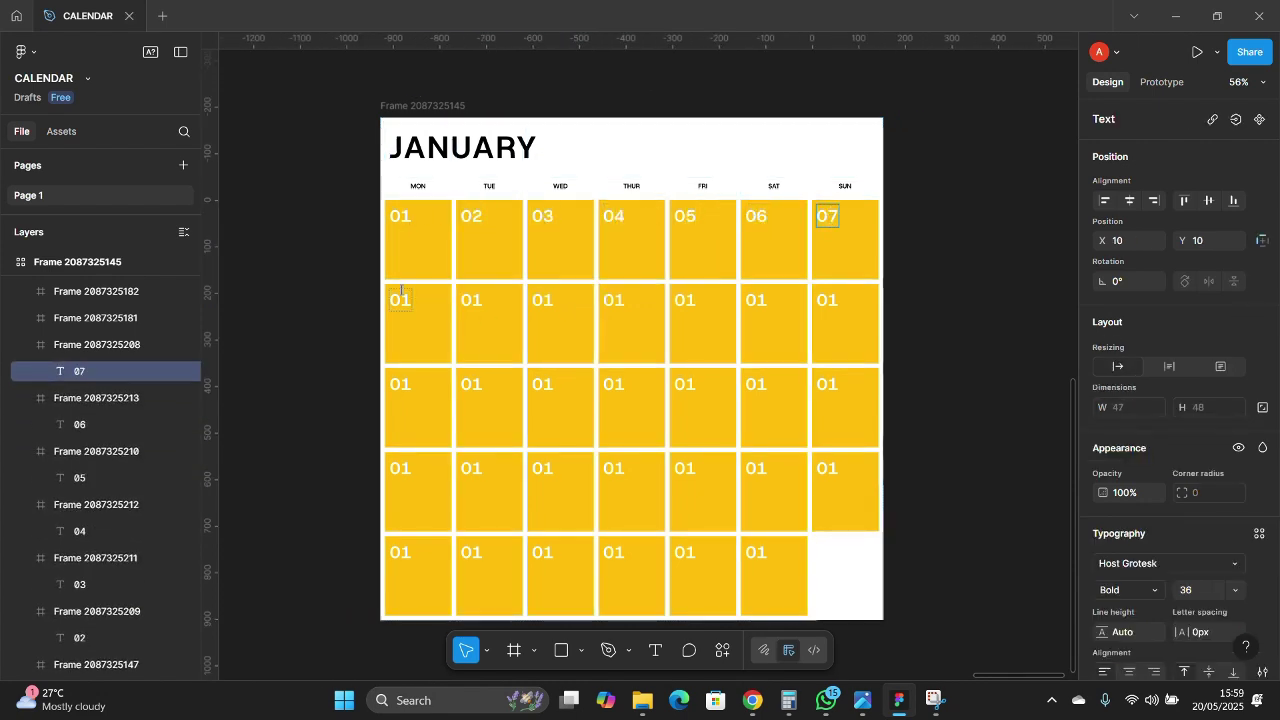
pyautogui.write('08')
pyautogui.doubleClick(471, 300)
pyautogui.write('09')
pyautogui.doubleClick(542, 300)
pyautogui.write('2')
pyautogui.doubleClick(756, 300)
pyautogui.write('13')
pyautogui.doubleClick(826, 300)
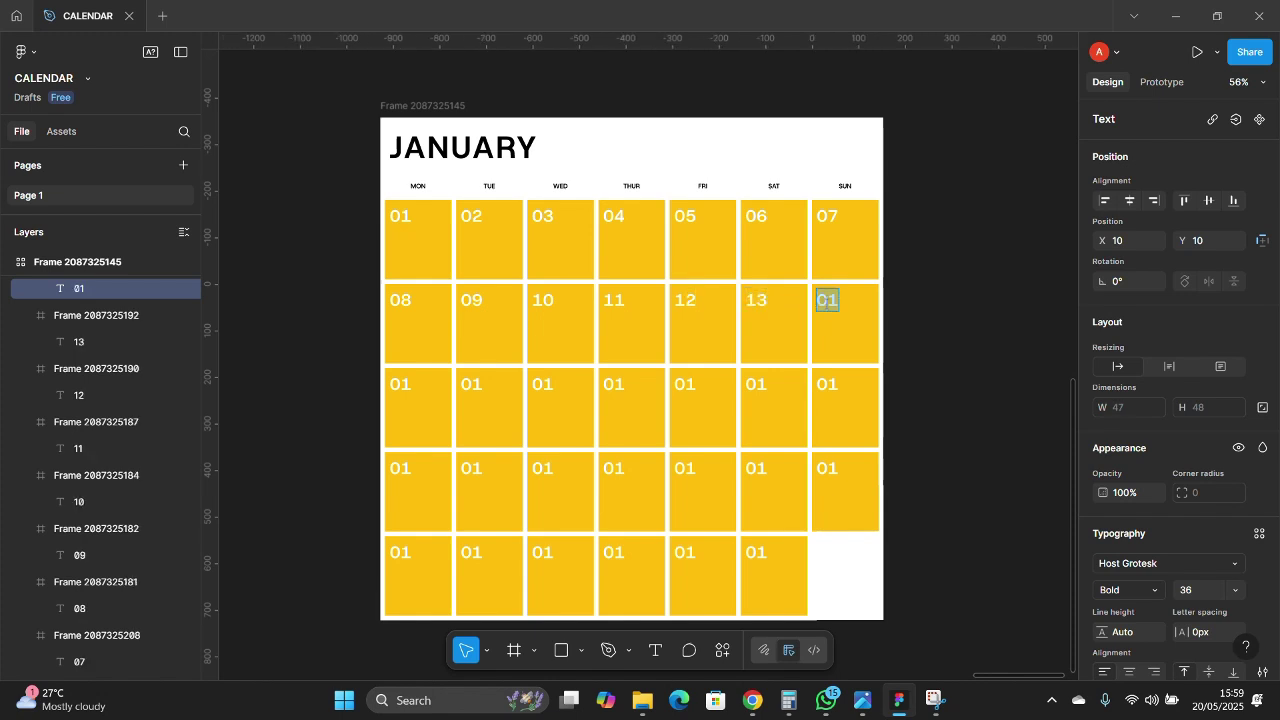
pyautogui.write('14')
# - Number the cells of the third date row 15 through 21
pyautogui.doubleClick(400, 384)
pyautogui.write('15')
pyautogui.doubleClick(471, 384)
pyautogui.write('16')
pyautogui.doubleClick(542, 384)
pyautogui.write('17')
pyautogui.doubleClick(613, 384)
pyautogui.write('1111111118')
pyautogui.doubleClick(684, 384)
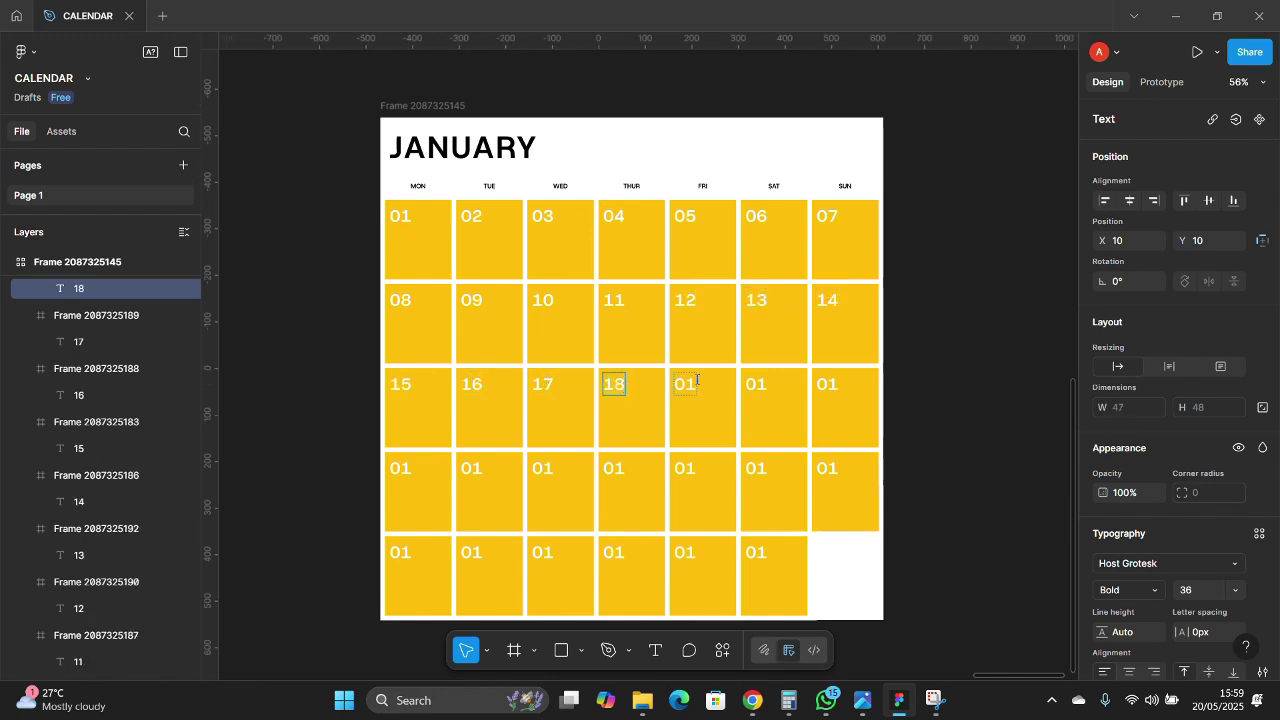
pyautogui.write('19')
pyautogui.doubleClick(756, 384)
pyautogui.write('20')
pyautogui.doubleClick(826, 384)
pyautogui.write('21')
# - Number the cells of the fourth date row 22 through 28
pyautogui.doubleClick(400, 468)
pyautogui.write('2223')
pyautogui.doubleClick(542, 470)
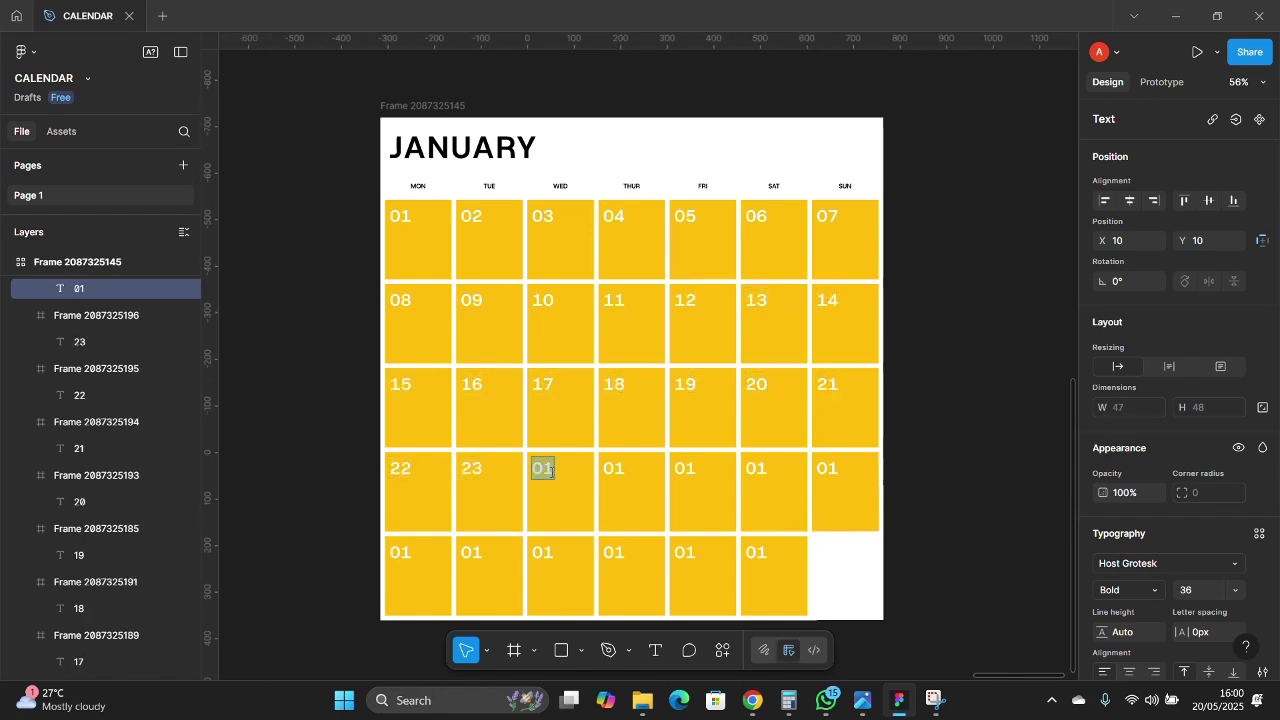
pyautogui.write('24')
pyautogui.doubleClick(613, 470)
pyautogui.write('25')
pyautogui.doubleClick(684, 470)
pyautogui.write('26')
pyautogui.doubleClick(756, 470)
pyautogui.doubleClick(832, 474)
pyautogui.write('28')
# - Number the MON, TUE and WED cells of the last date row 29, 30 and 31
pyautogui.doubleClick(400, 552)
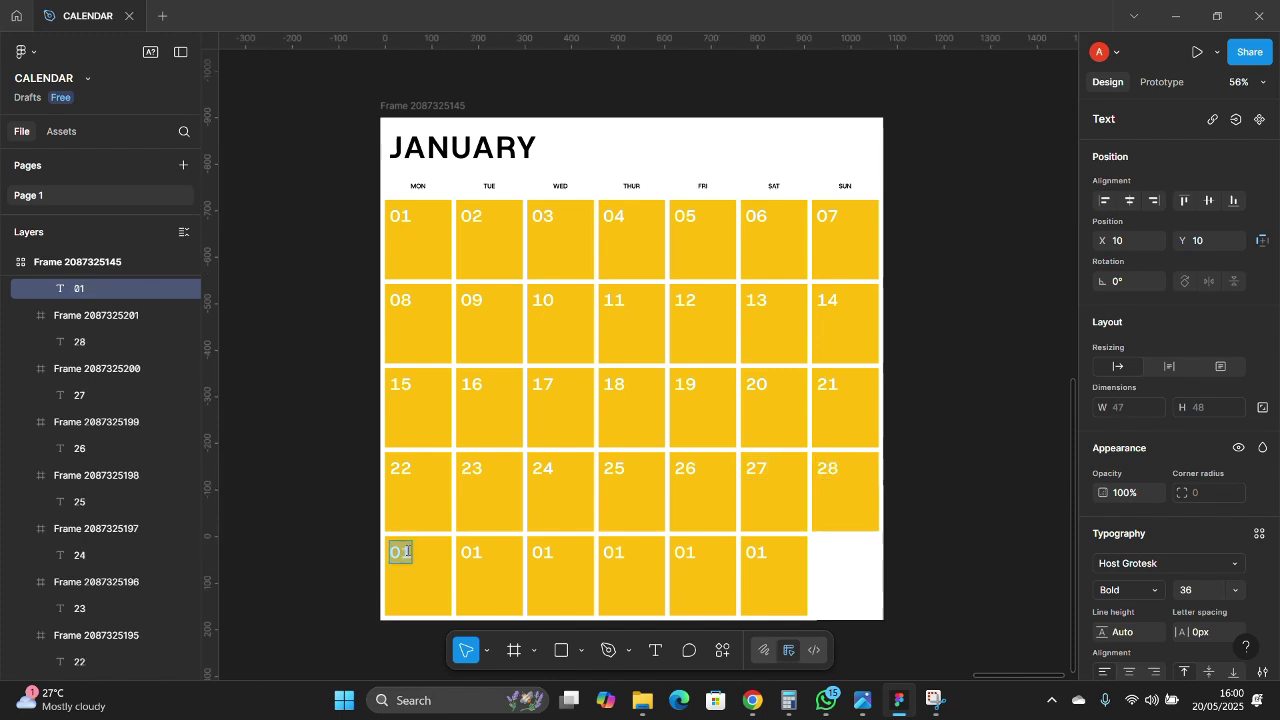
pyautogui.write('29')
pyautogui.doubleClick(471, 552)
pyautogui.write('30')
pyautogui.doubleClick(542, 552)
pyautogui.write('31')
# - Reduce the yellow FFBE0B fill opacity of the THUR, FRI and SAT cells in the last date row to 30%
pyautogui.keyDown('shift'); pyautogui.click(632, 578); pyautogui.keyUp('shift')
pyautogui.keyDown('shift'); pyautogui.click(707, 578); pyautogui.keyUp('shift')
pyautogui.keyDown('shift'); pyautogui.click(774, 578); pyautogui.keyUp('shift')
pyautogui.scroll(-5, 1094, 501)
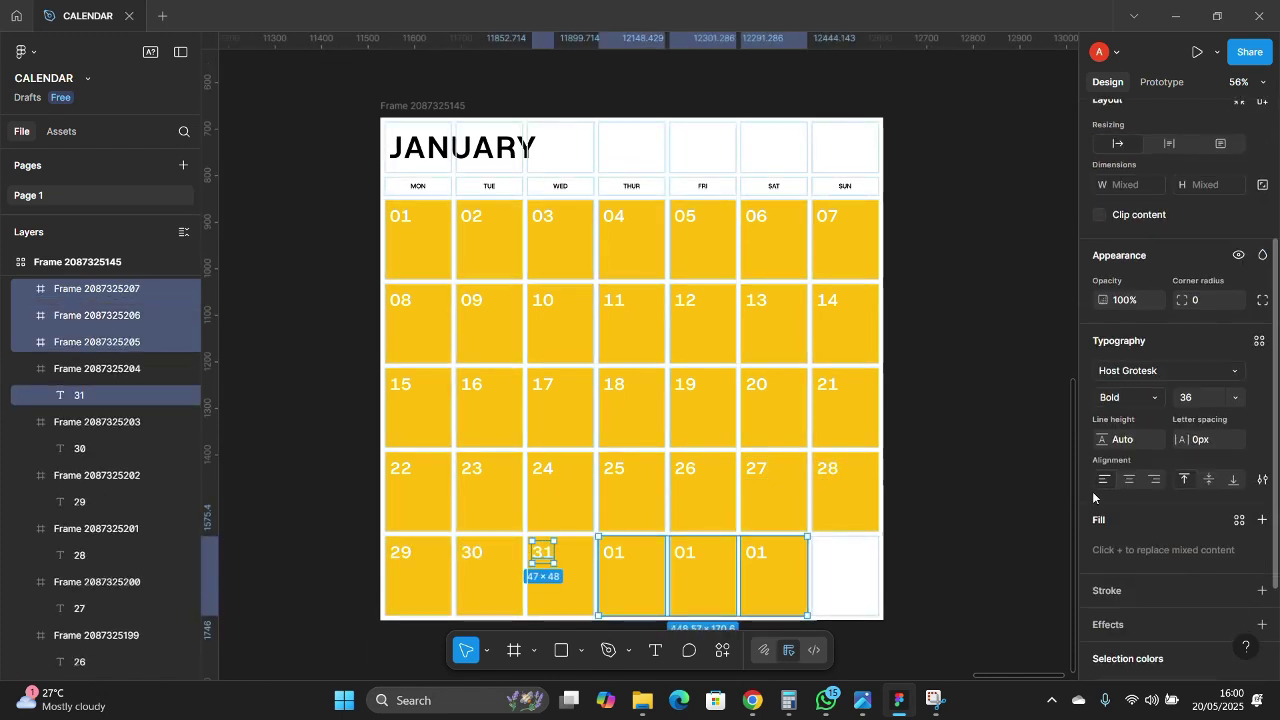
pyautogui.click(1103, 579)
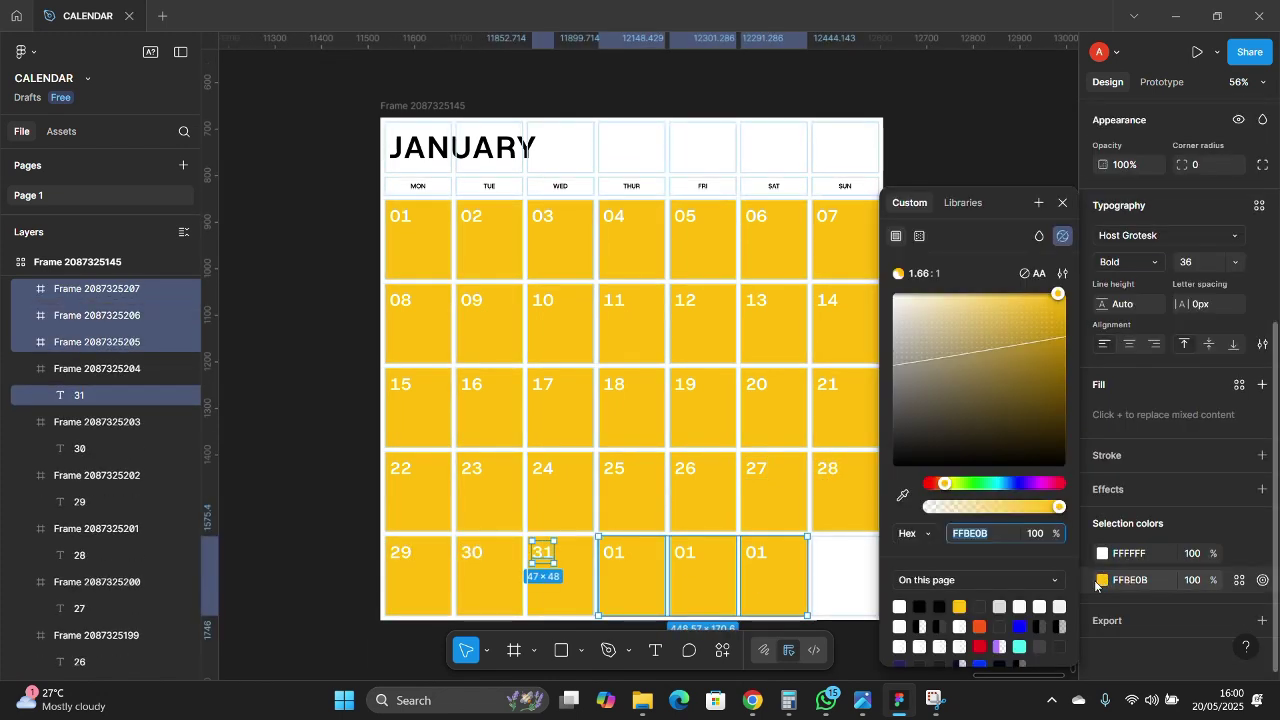
pyautogui.click(930, 512)
pyautogui.click(968, 508)
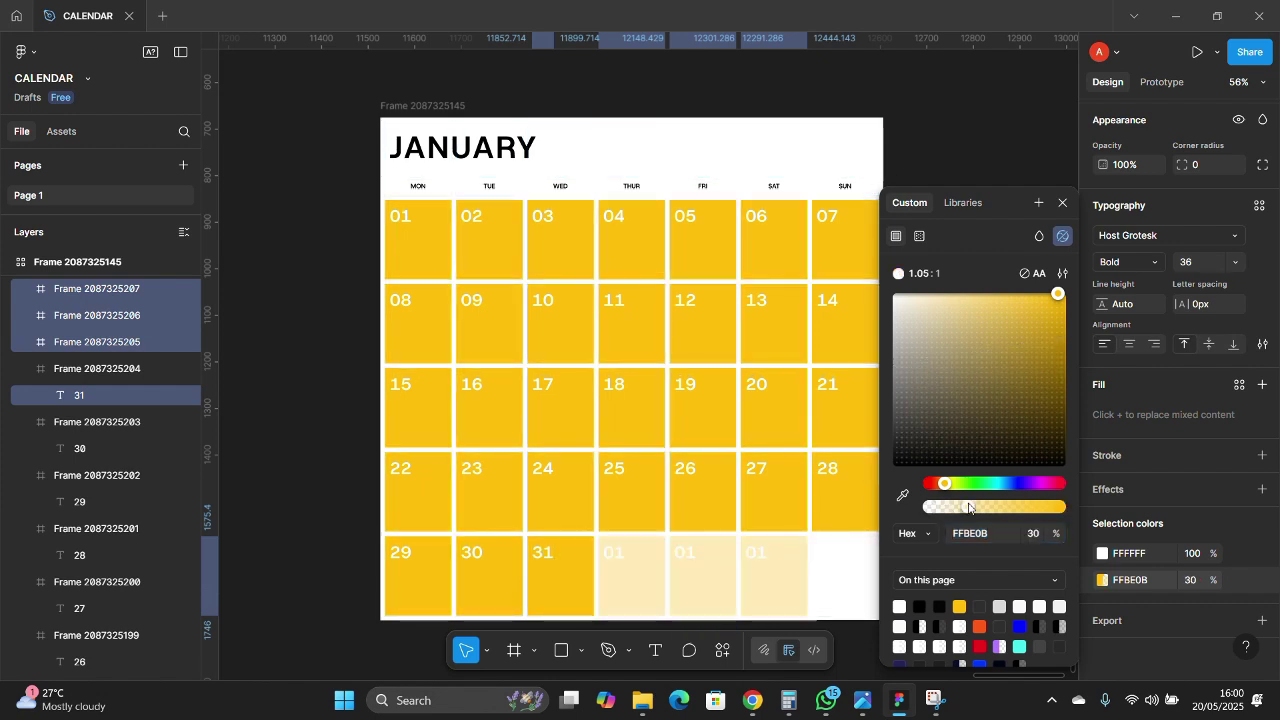
# - Duplicate the faded SAT cell of the last date row to fill the empty SUN slot
pyautogui.click(846, 580)
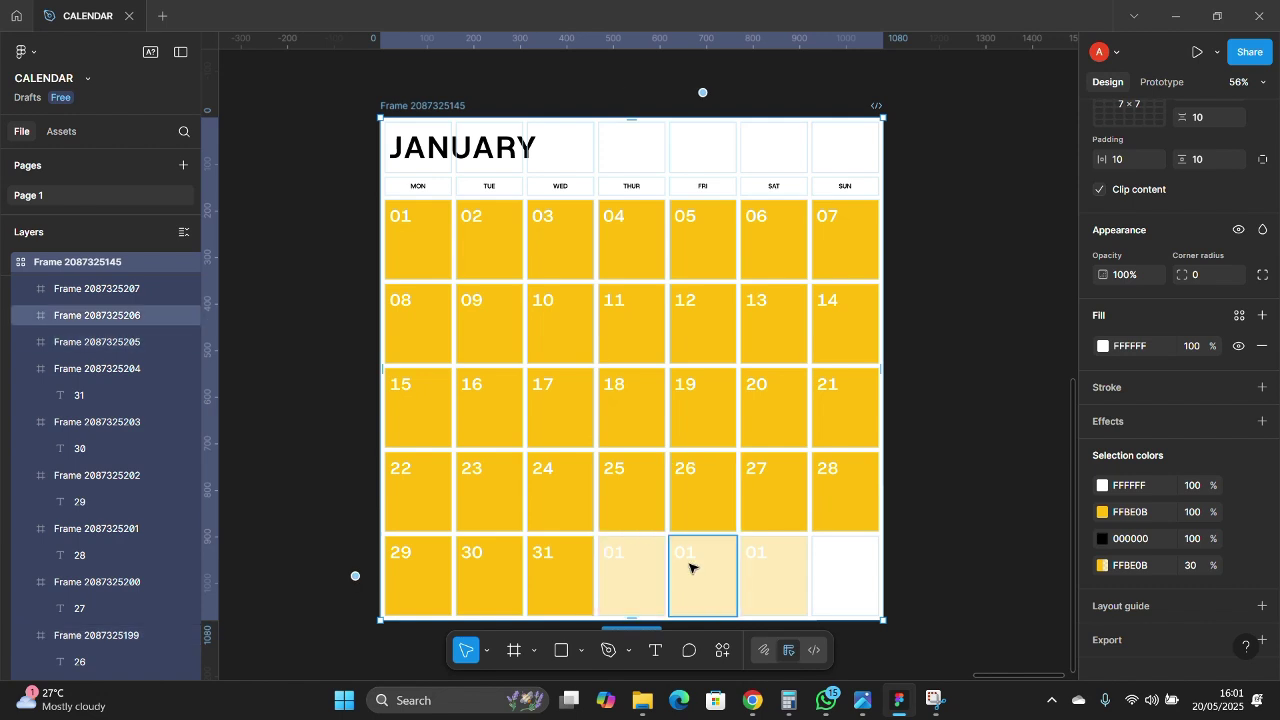
pyautogui.click(774, 577)
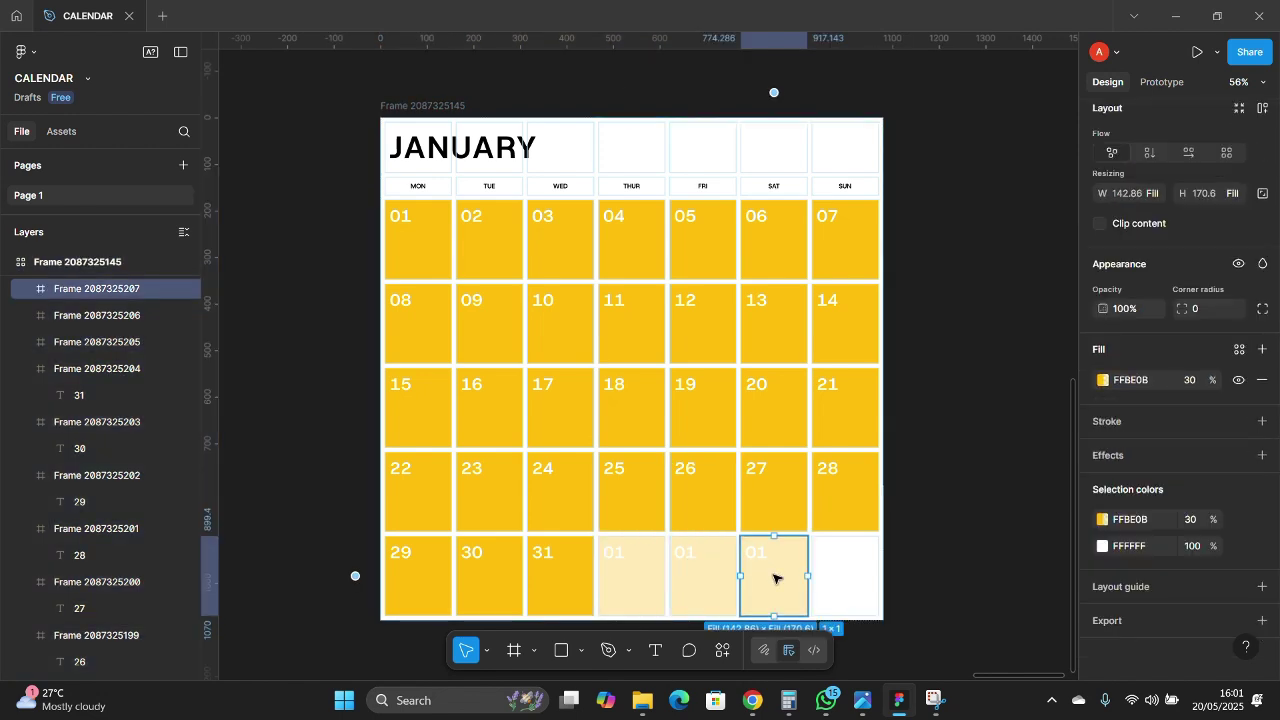
pyautogui.hotkey('ctrl', 'd')
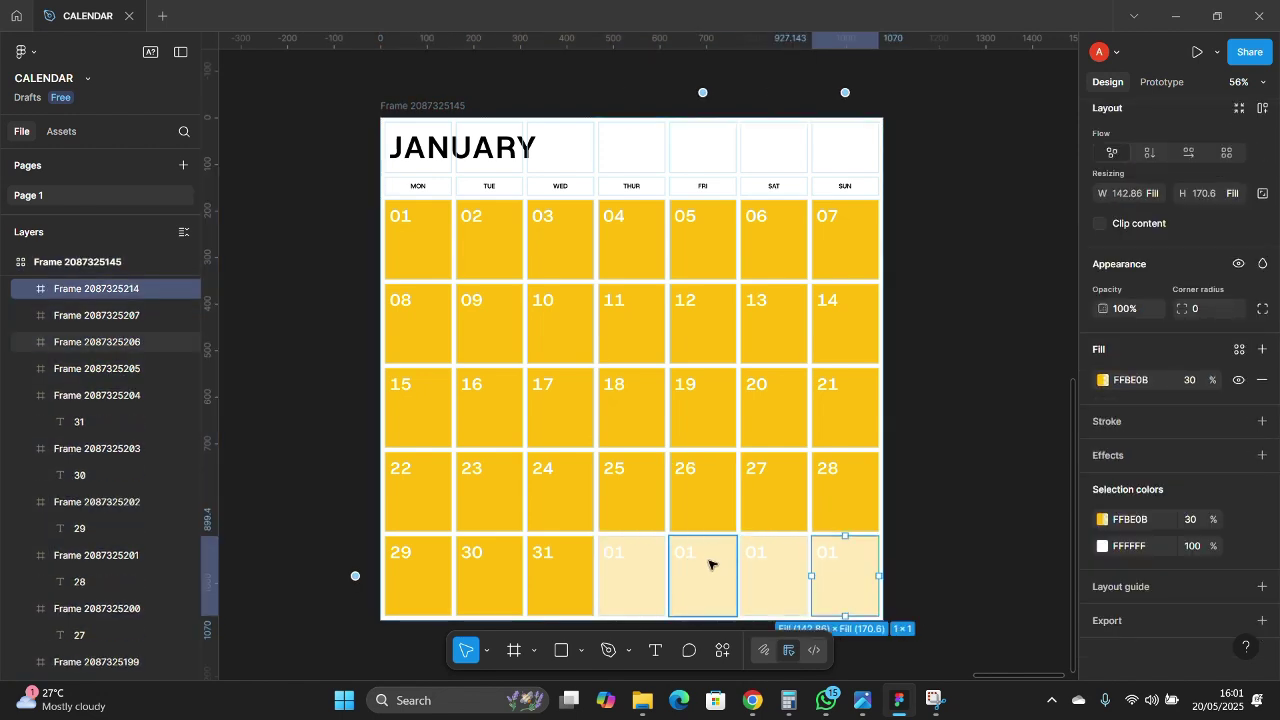
pyautogui.scroll(1, 692, 562)
pyautogui.scroll(2, 692, 562)
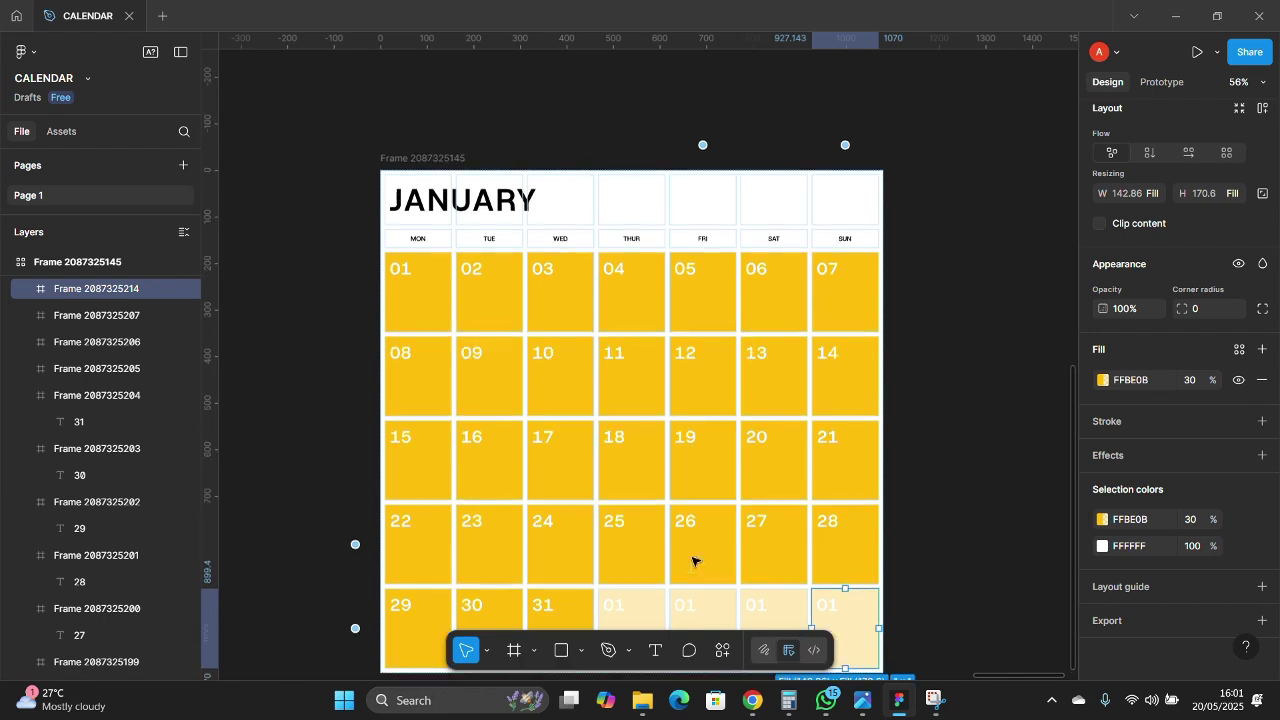
pyautogui.scroll(1, 926, 431)
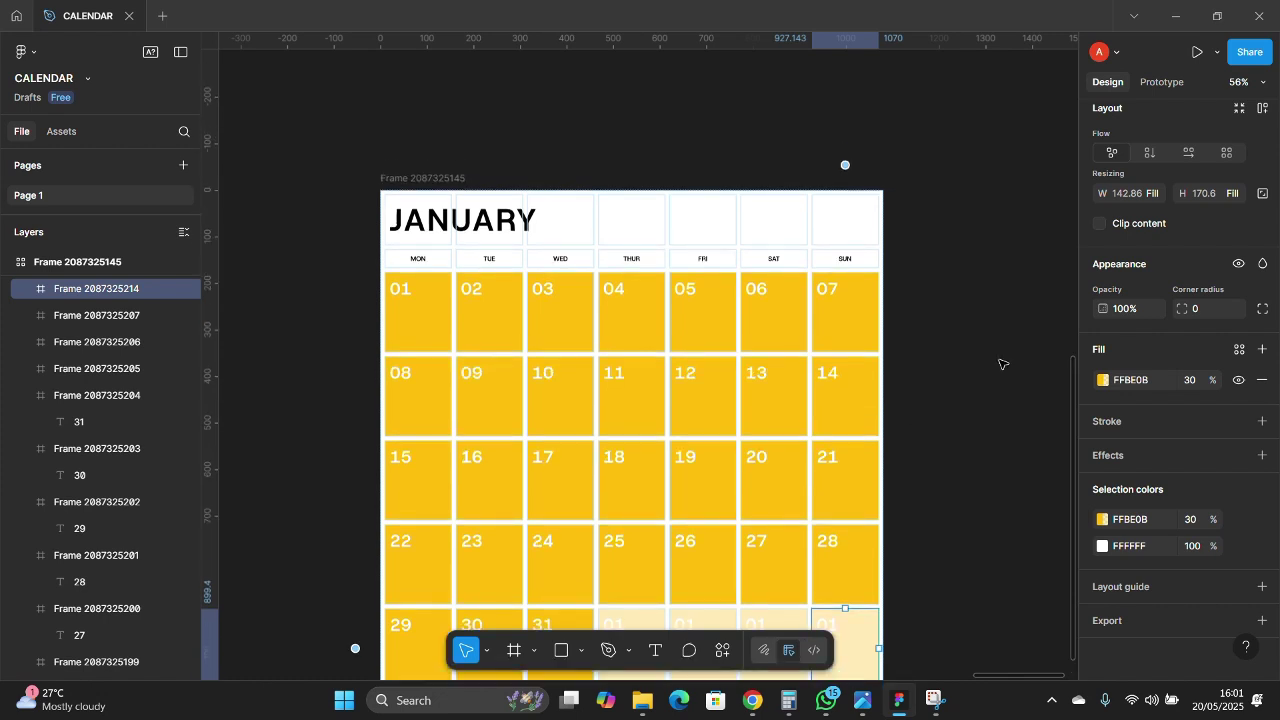
pyautogui.click(1000, 364)
# - Change the fill of the 04 date cell to orange-red FA5B17
pyautogui.scroll(-2, 1000, 364)
pyautogui.scroll(-5, 985, 360)
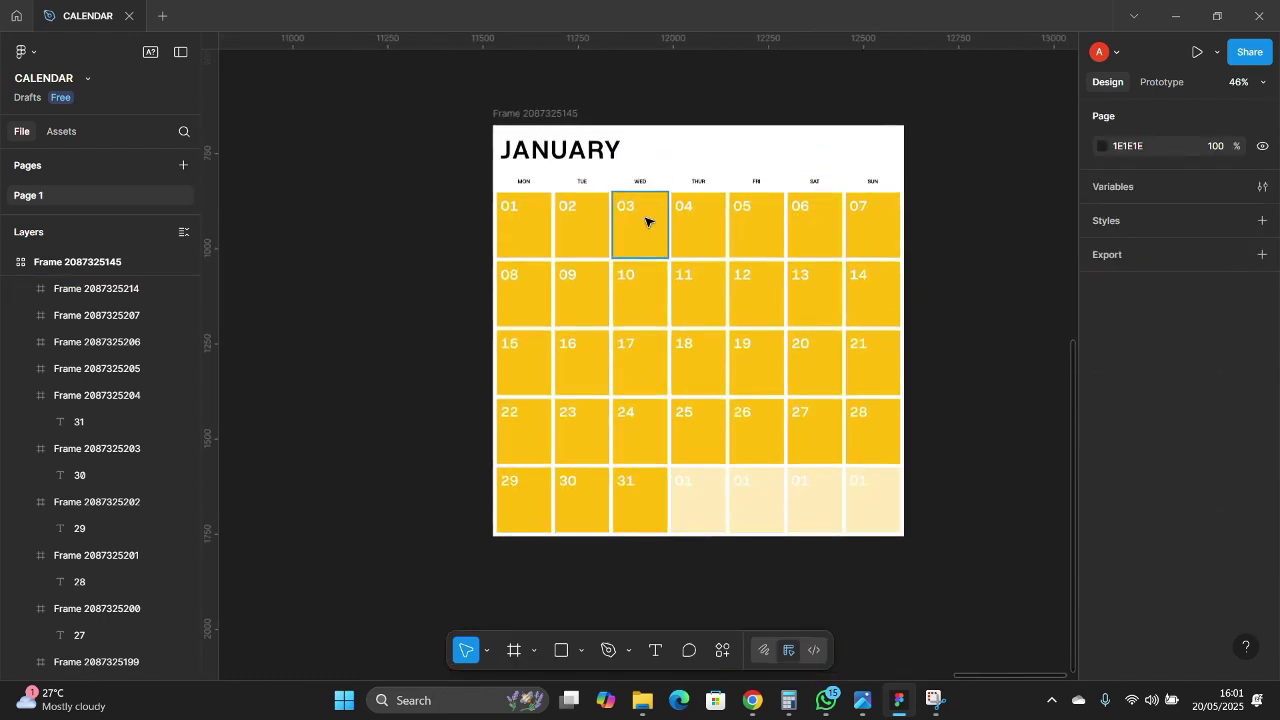
pyautogui.click(708, 237)
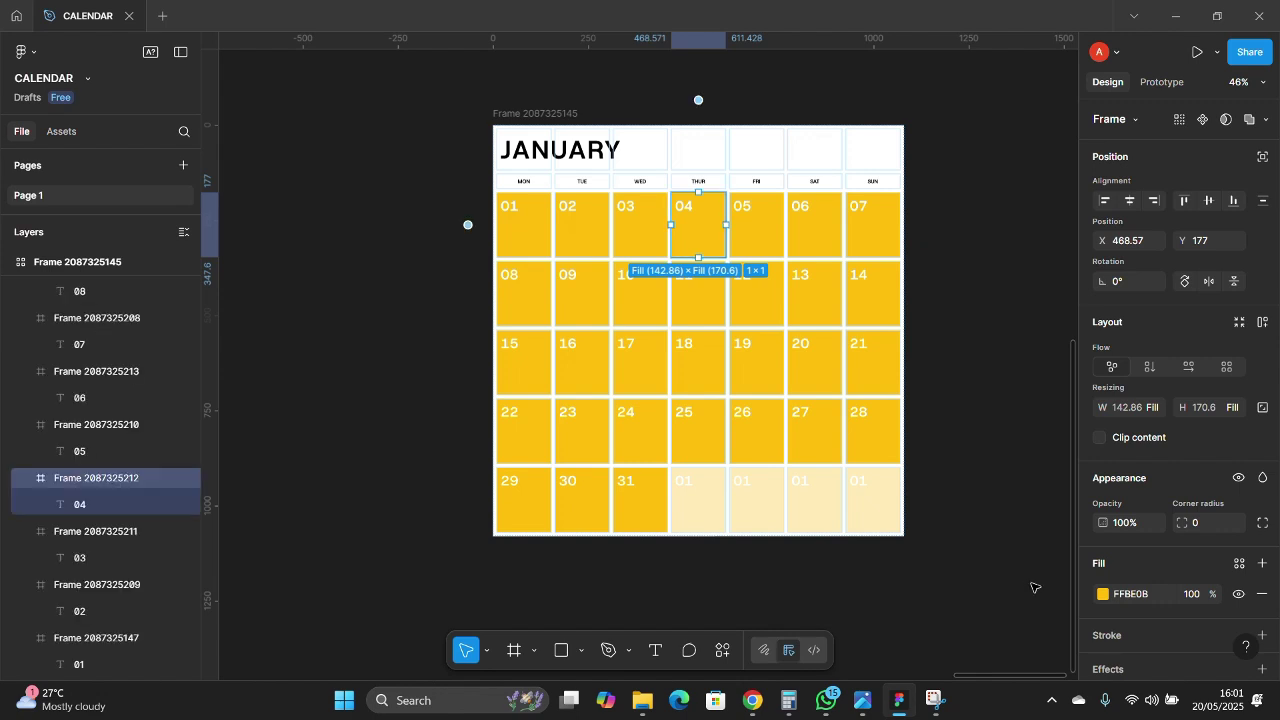
pyautogui.click(1104, 595)
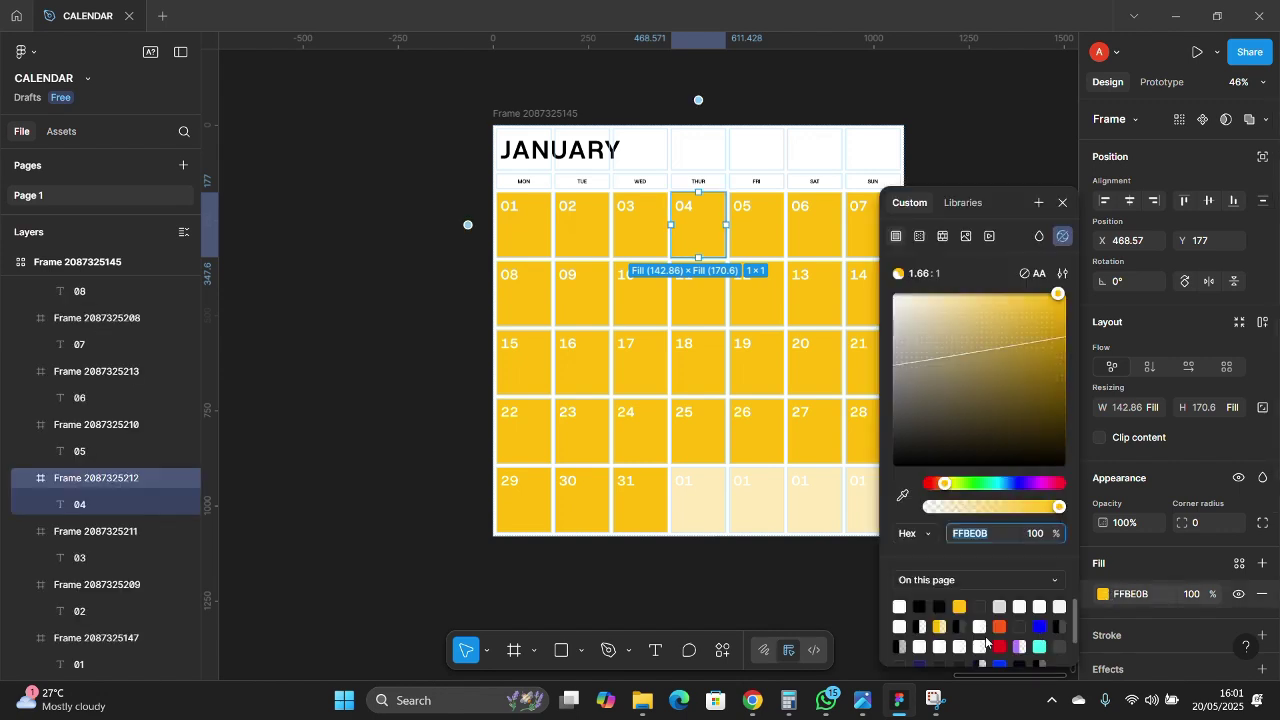
pyautogui.click(1002, 625)
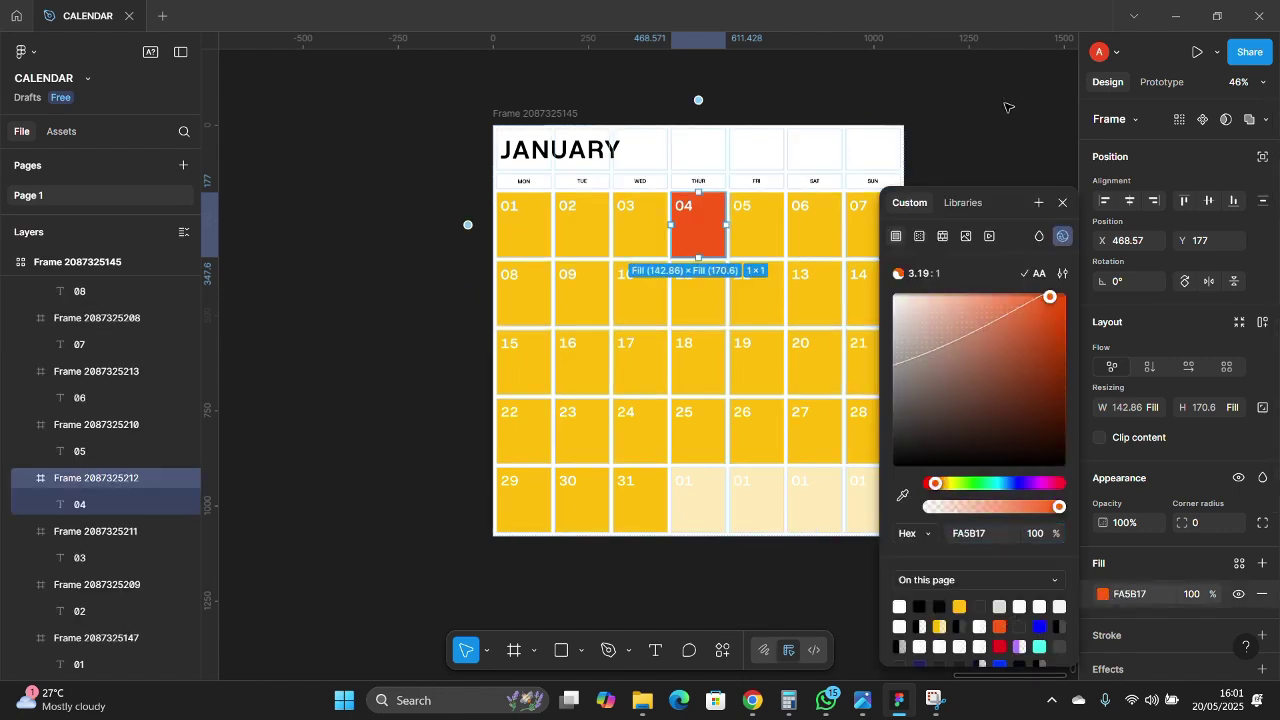
pyautogui.click(950, 160)
# - Shorten the January calendar frame from its lower edge to a height of about 809 px
pyautogui.scroll(3, 869, 237)
pyautogui.scroll(-2, 869, 237)
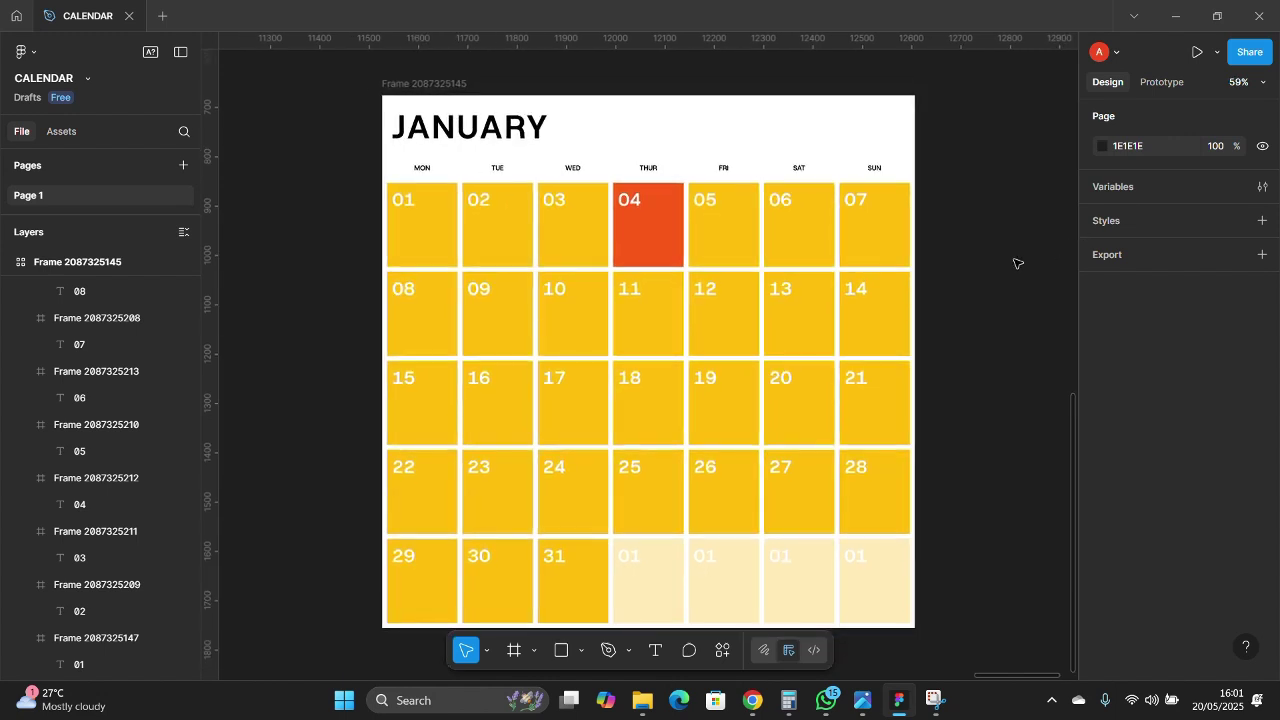
pyautogui.scroll(-2, 737, 508)
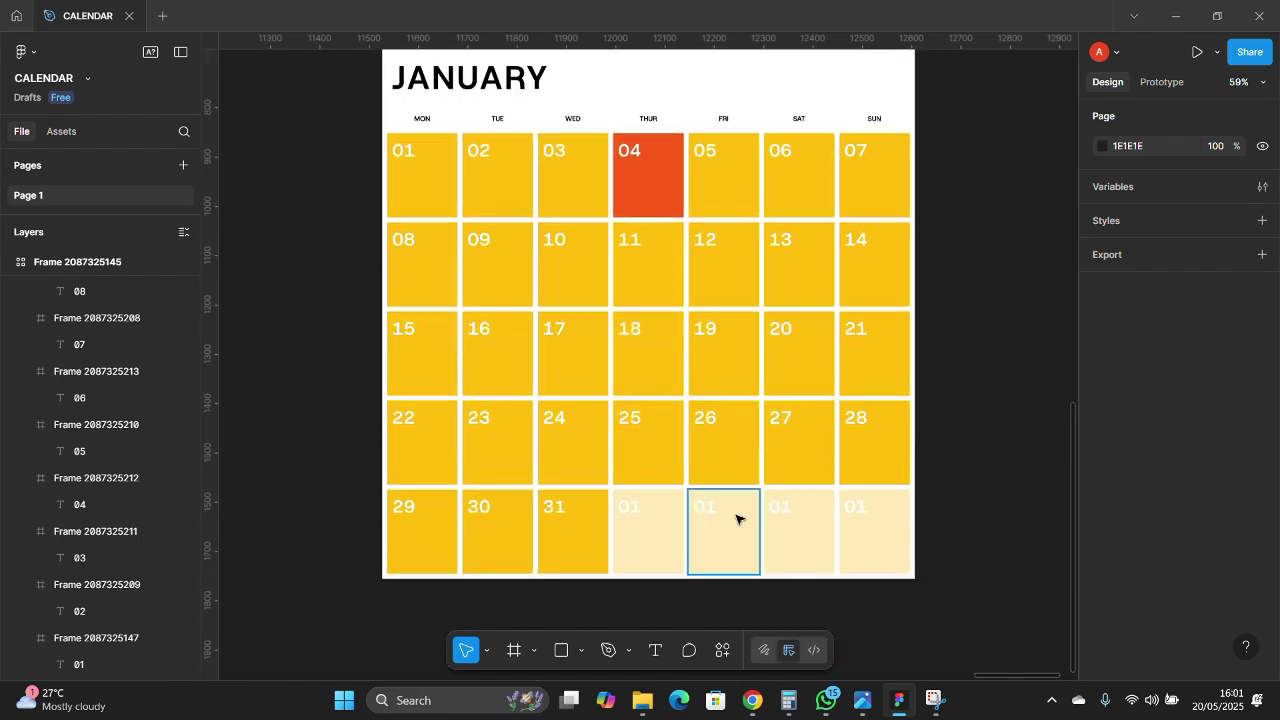
pyautogui.scroll(1, 720, 551)
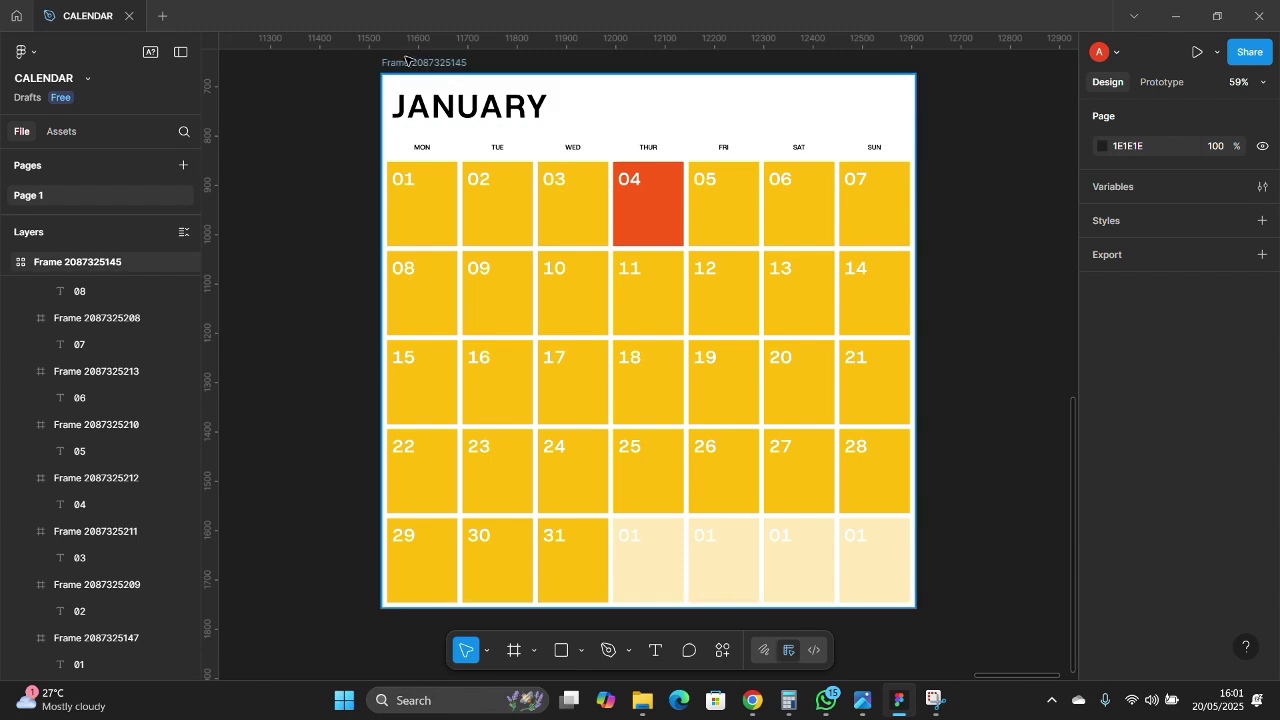
pyautogui.click(470, 112)
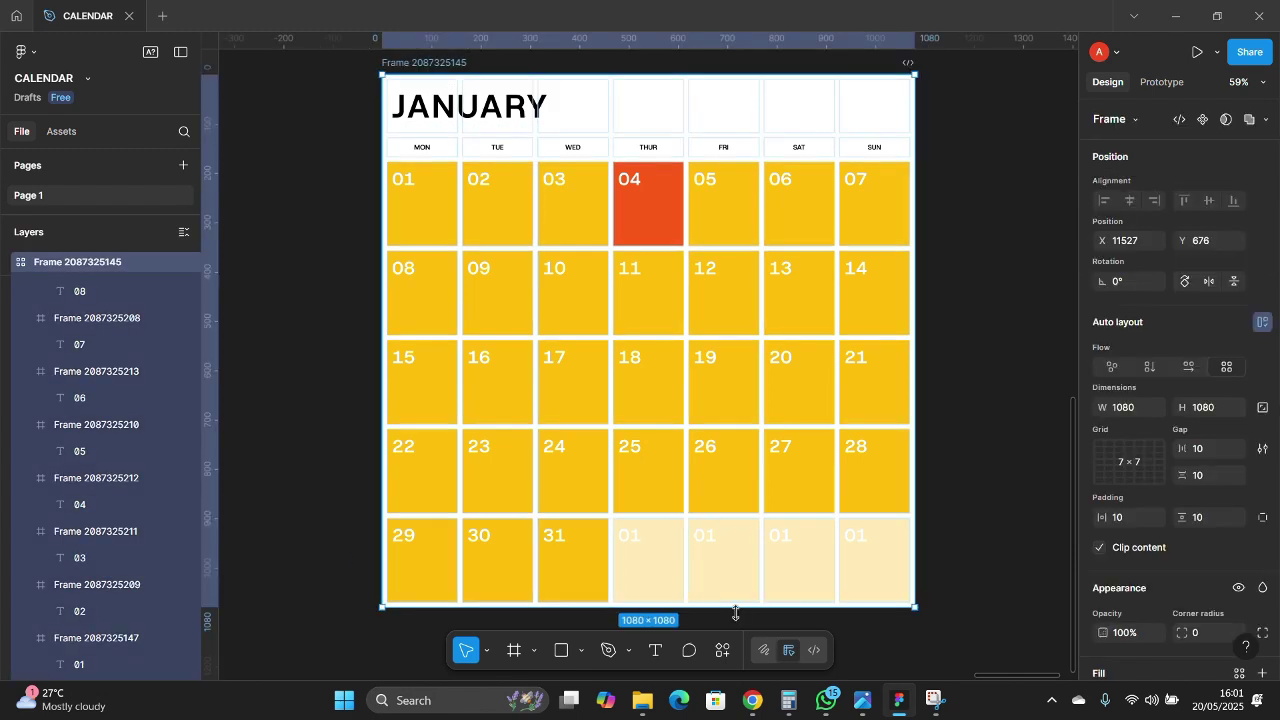
pyautogui.moveTo(738, 602); pyautogui.dragTo(748, 474)
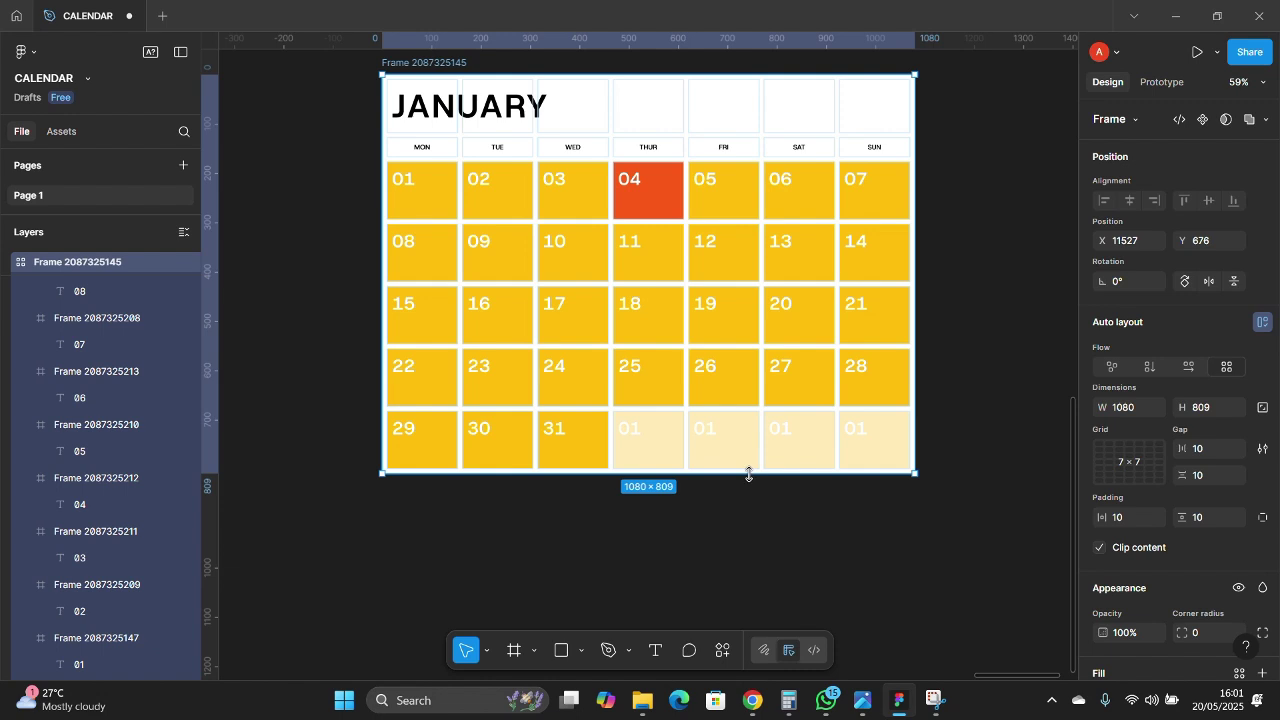
pyautogui.click(973, 268)
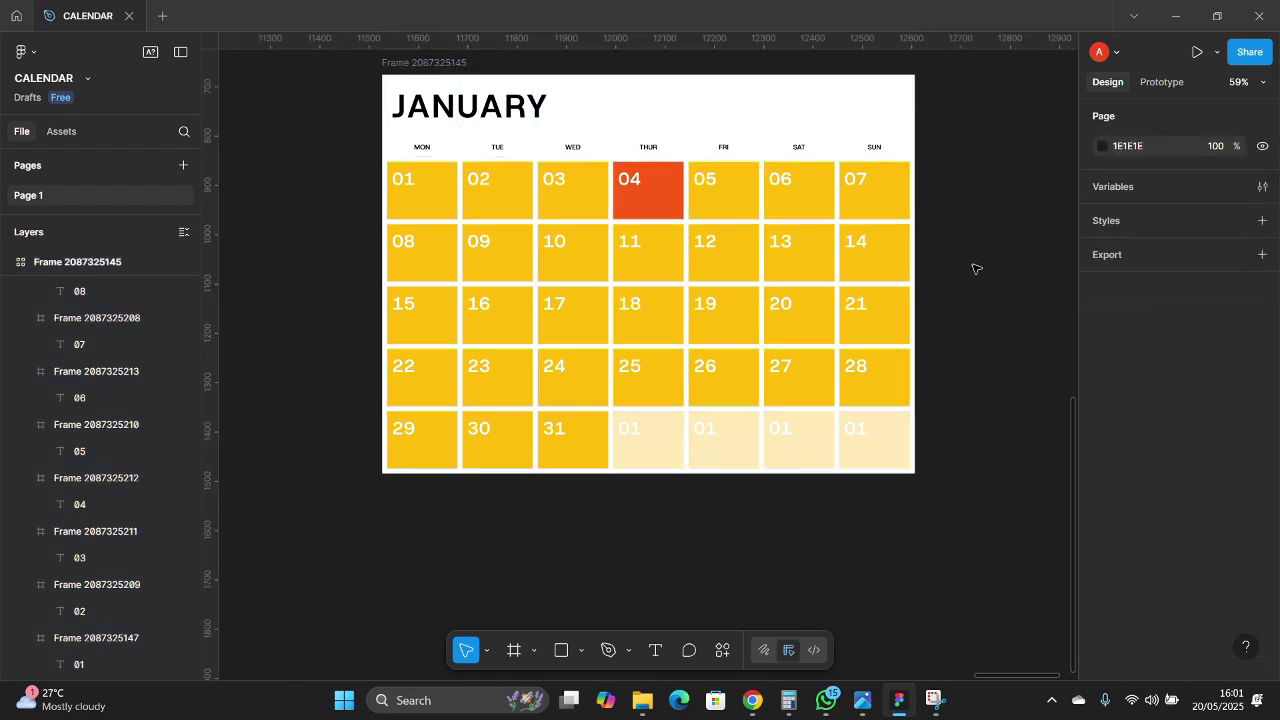
# - Narrow the January calendar frame to a width of about 784 px
pyautogui.scroll(2, 723, 180)
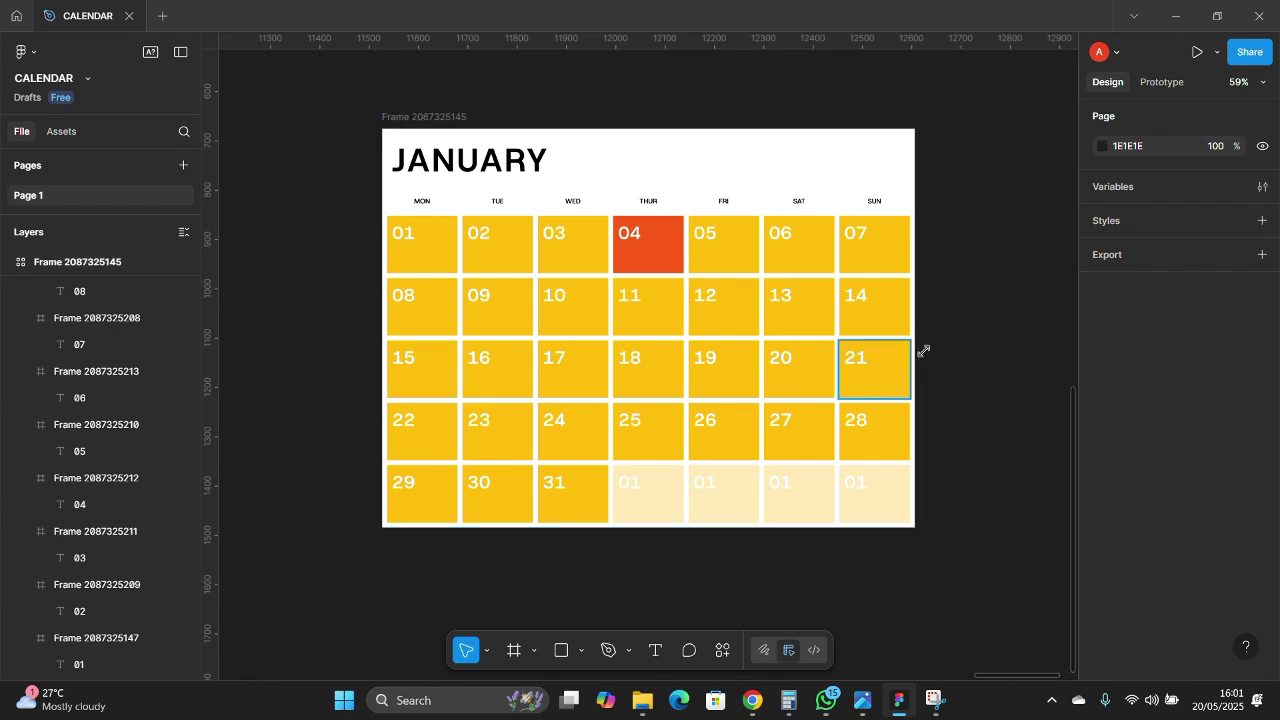
pyautogui.click(923, 351)
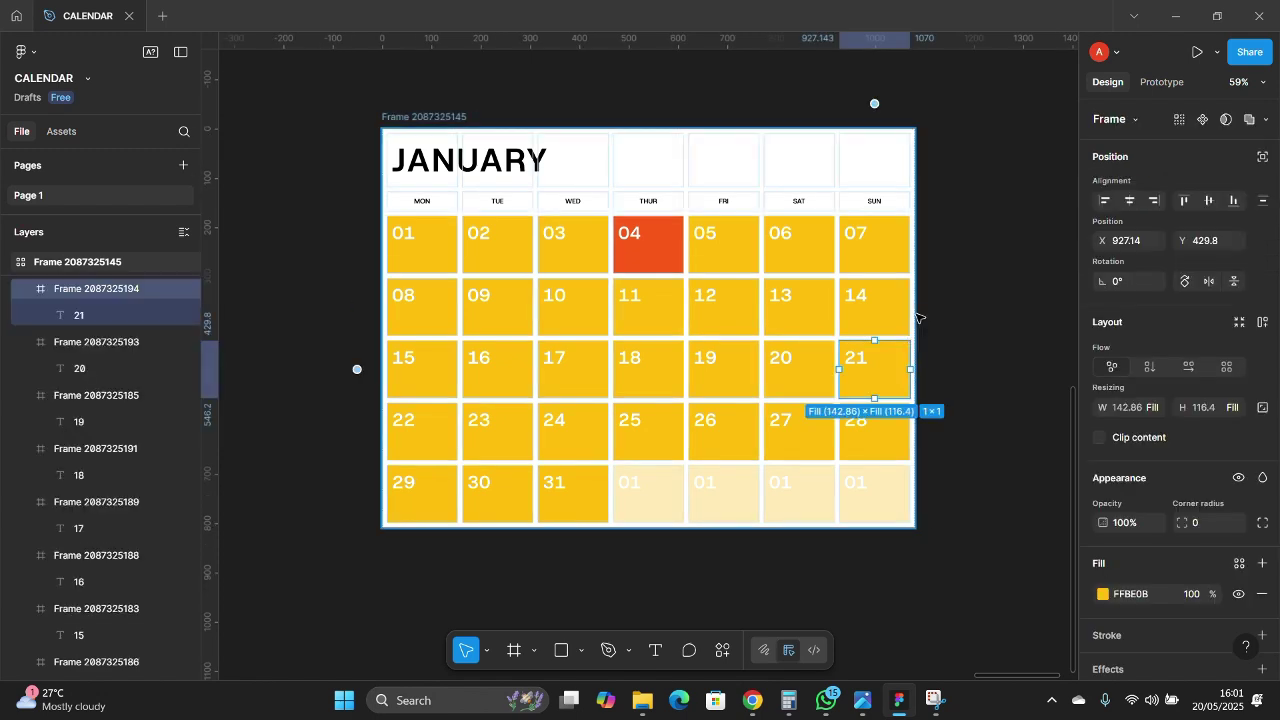
pyautogui.press('Escape')
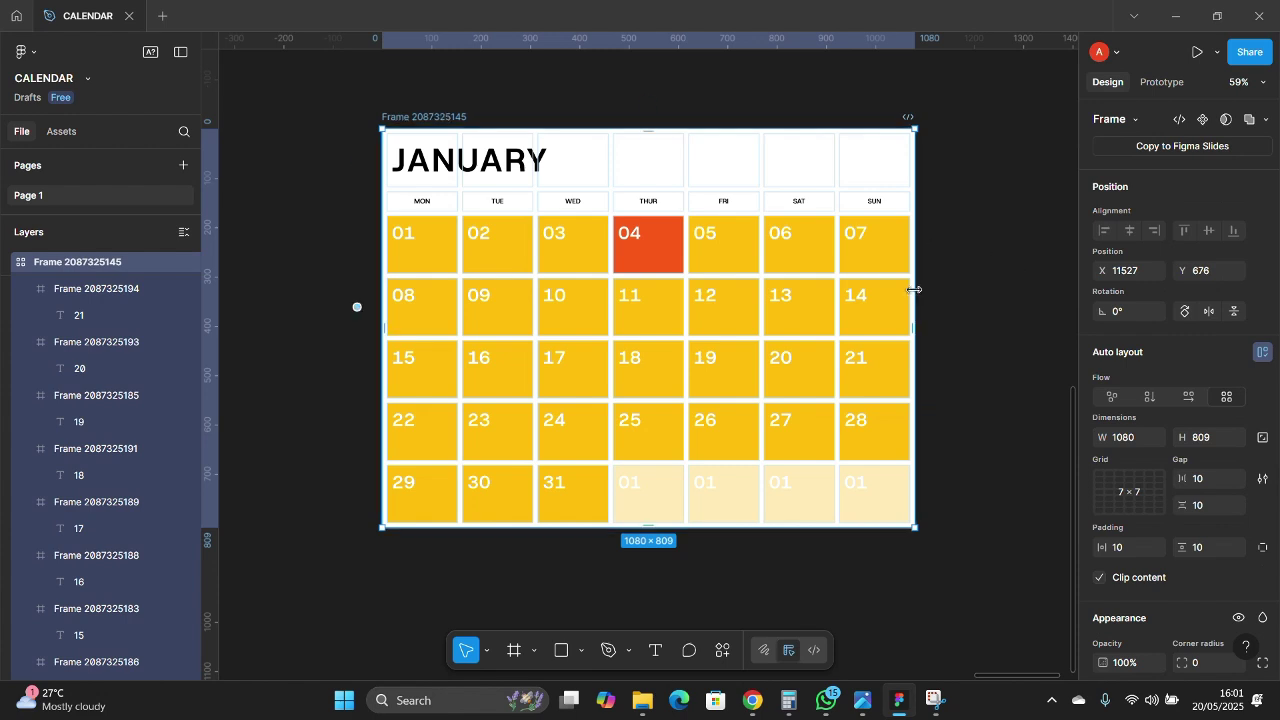
pyautogui.moveTo(912, 290); pyautogui.dragTo(767, 283)
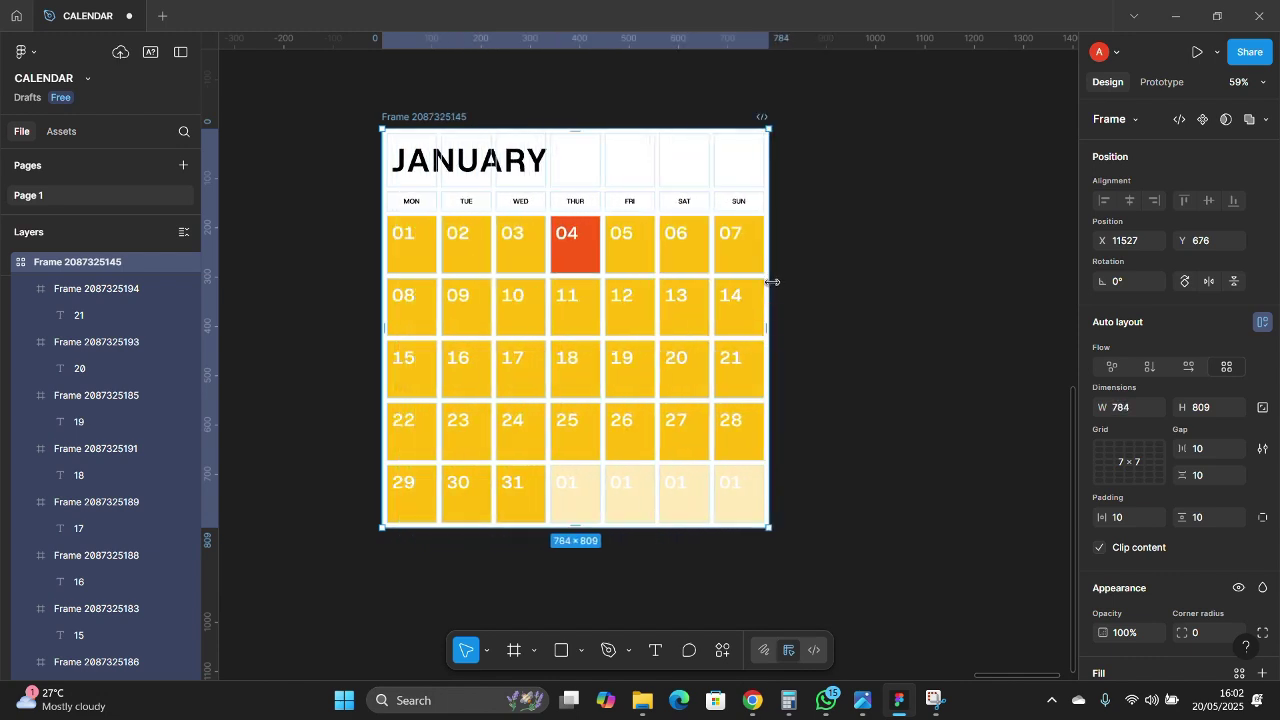
# - Switch the auto layout flow of the frame around the JANUARY title to grid
pyautogui.click(519, 174)
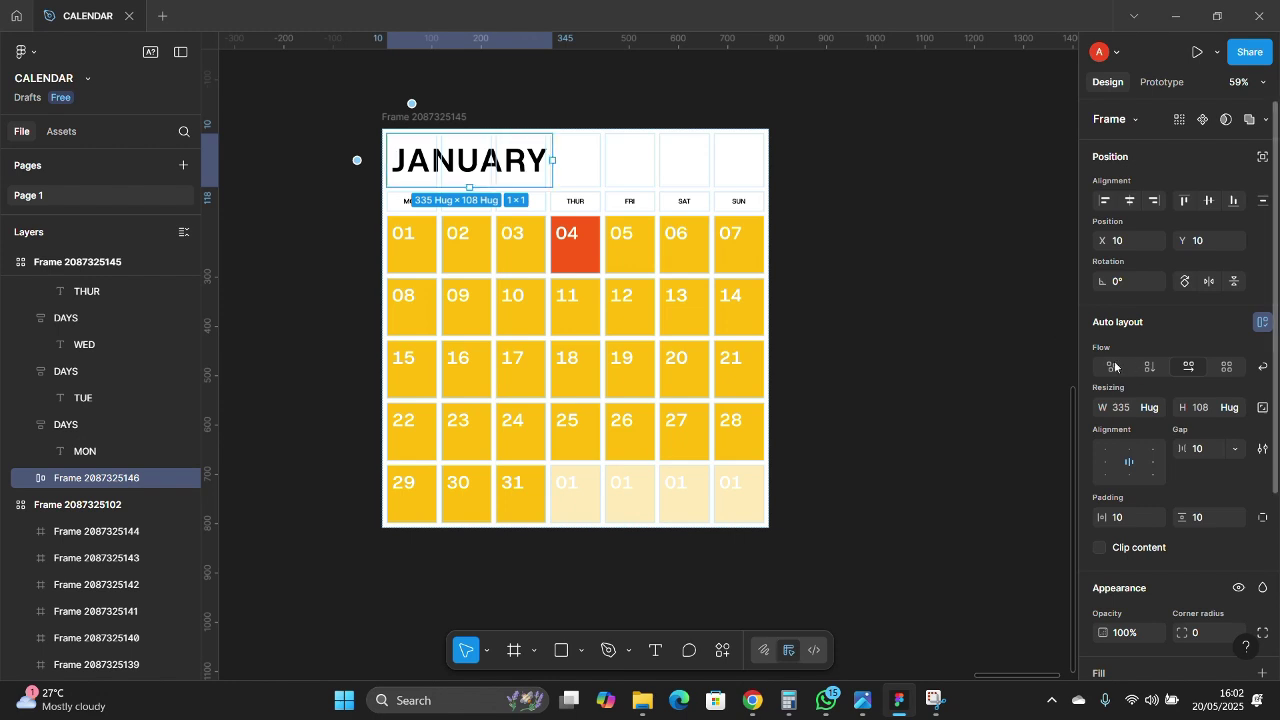
pyautogui.click(1226, 367)
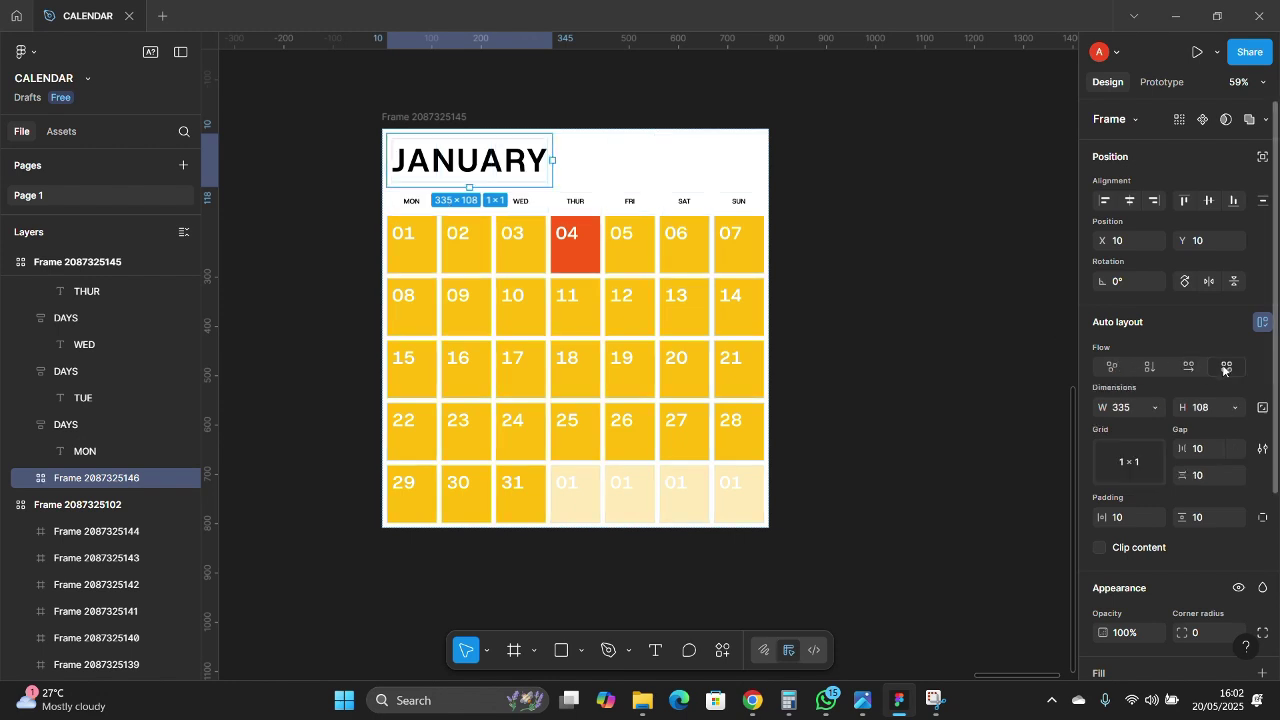
# - Resize the January calendar frame to about 799 × 713 px, bringing in its right and upper edges
pyautogui.click(612, 158)
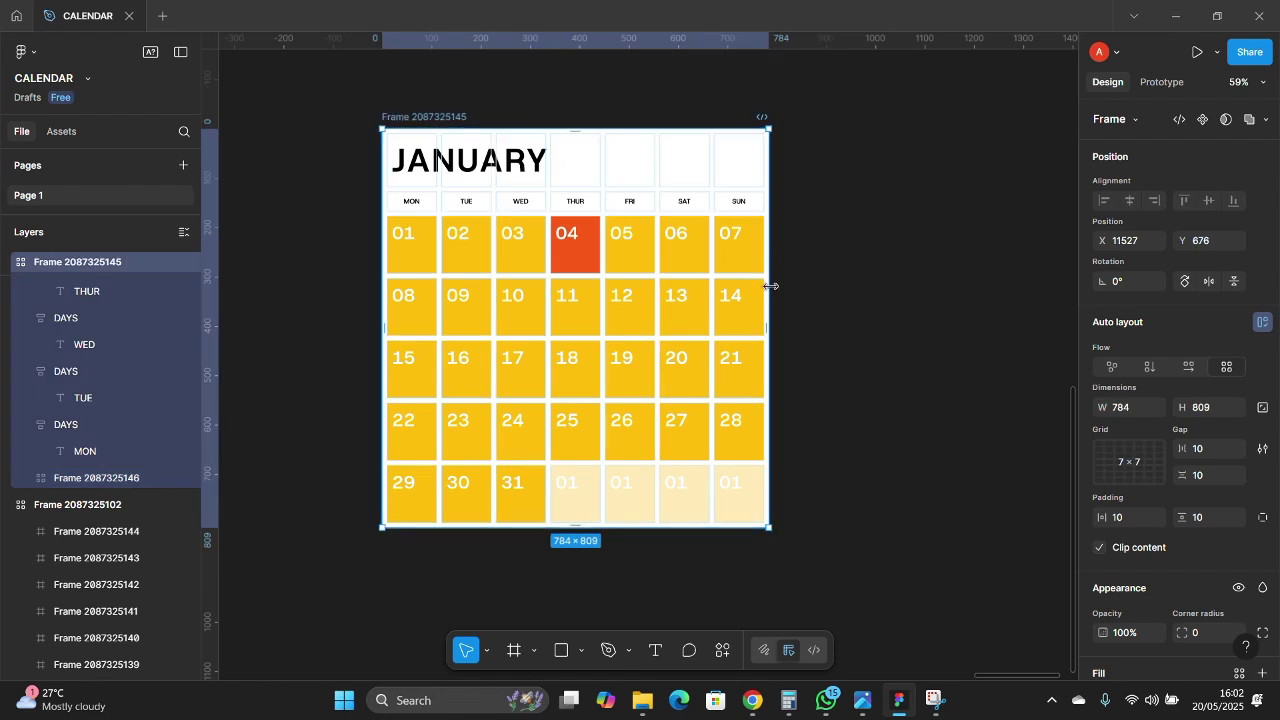
pyautogui.moveTo(760, 285); pyautogui.dragTo(894, 292)
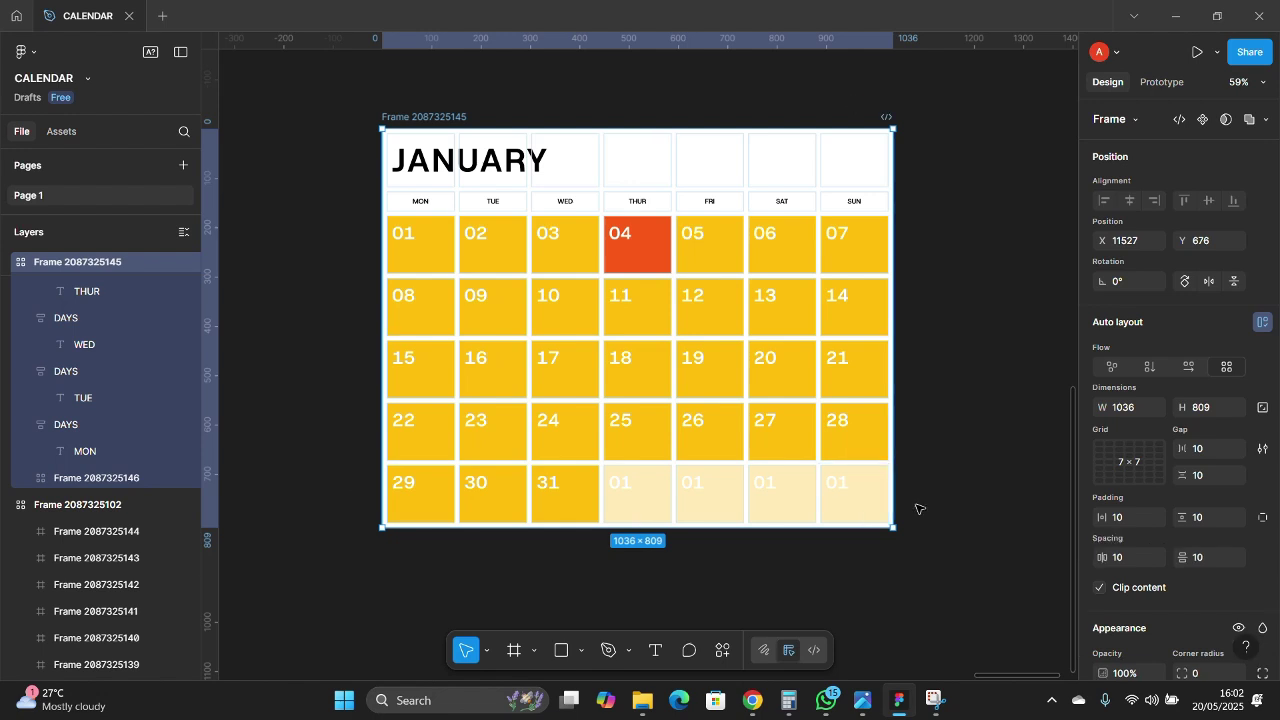
pyautogui.moveTo(893, 378); pyautogui.dragTo(772, 374)
pyautogui.moveTo(604, 129); pyautogui.dragTo(596, 168)
pyautogui.click(585, 148)
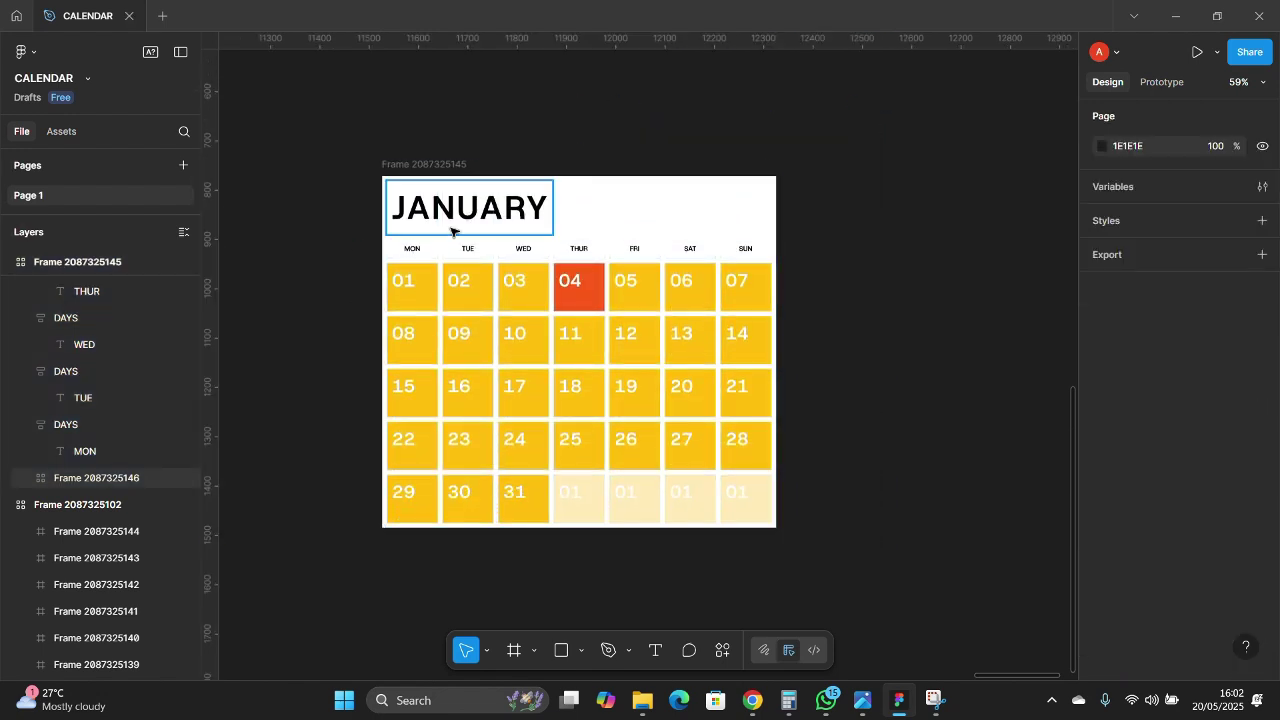
# - Set the JANUARY title frame to Fill width with a span of three columns in the calendar grid
pyautogui.click(616, 218)
pyautogui.click(355, 208)
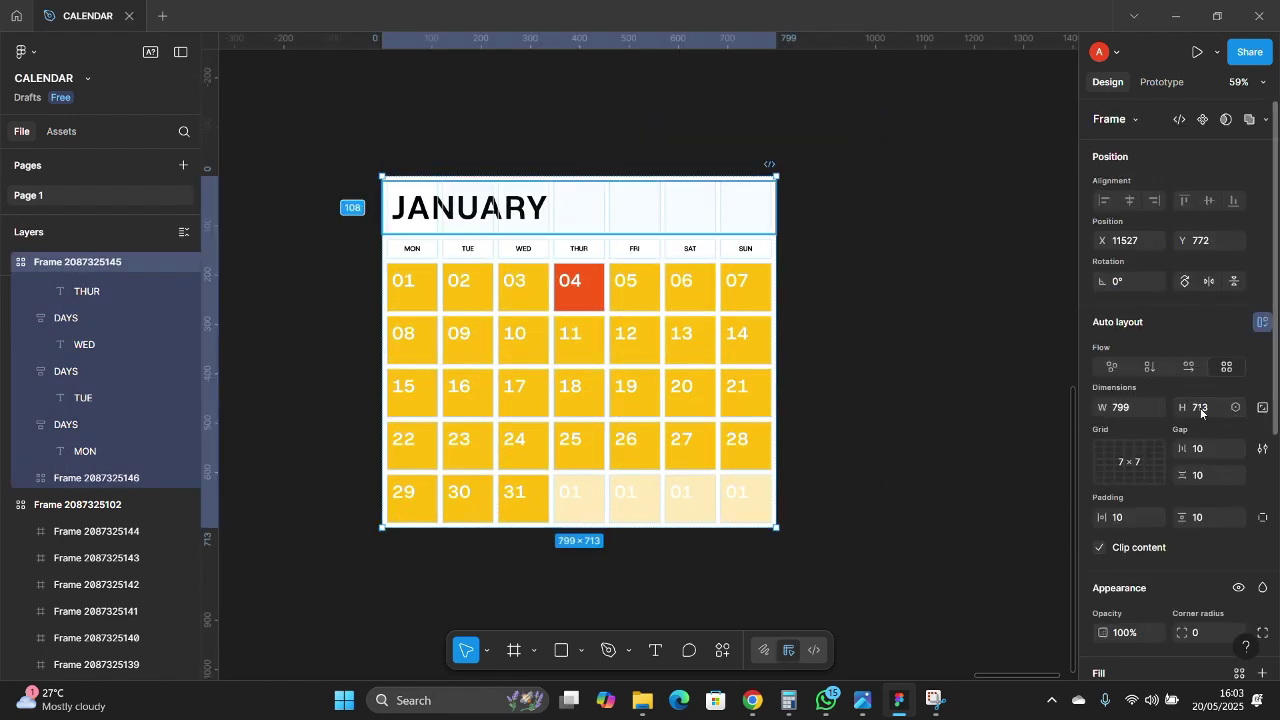
pyautogui.click(752, 440)
pyautogui.click(691, 214)
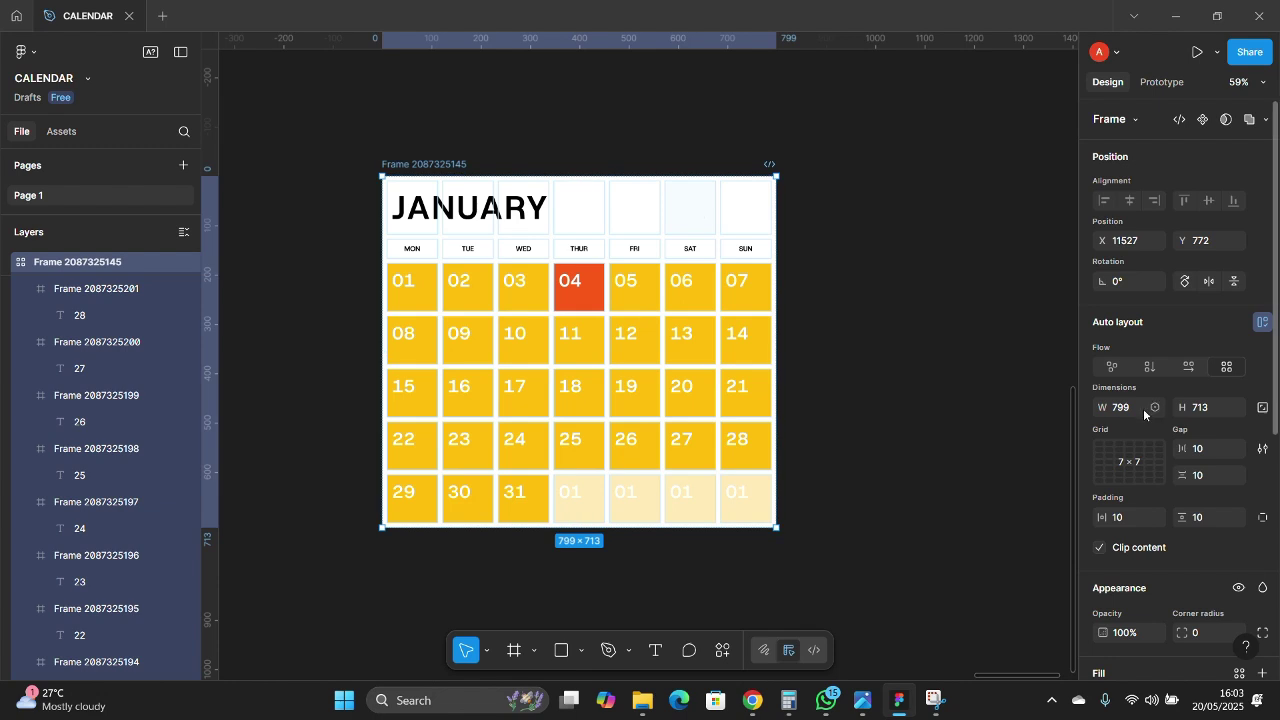
pyautogui.click(470, 210)
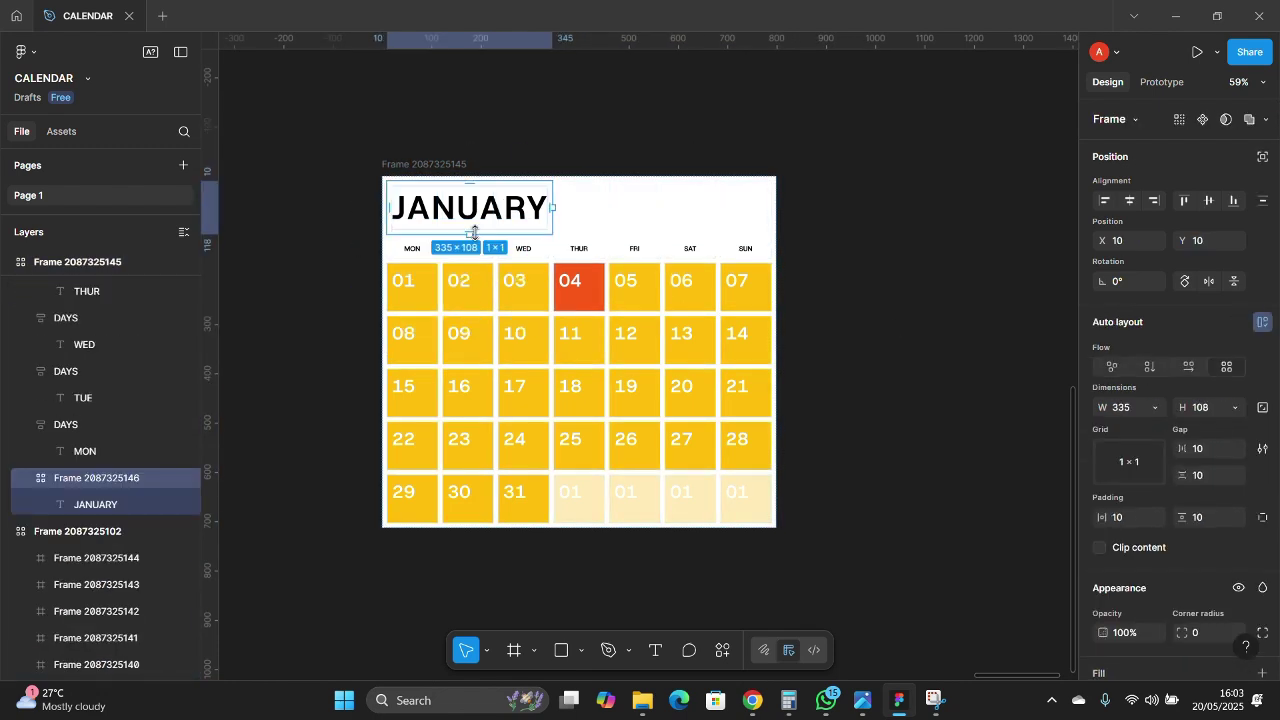
pyautogui.click(1155, 407)
pyautogui.click(1140, 406)
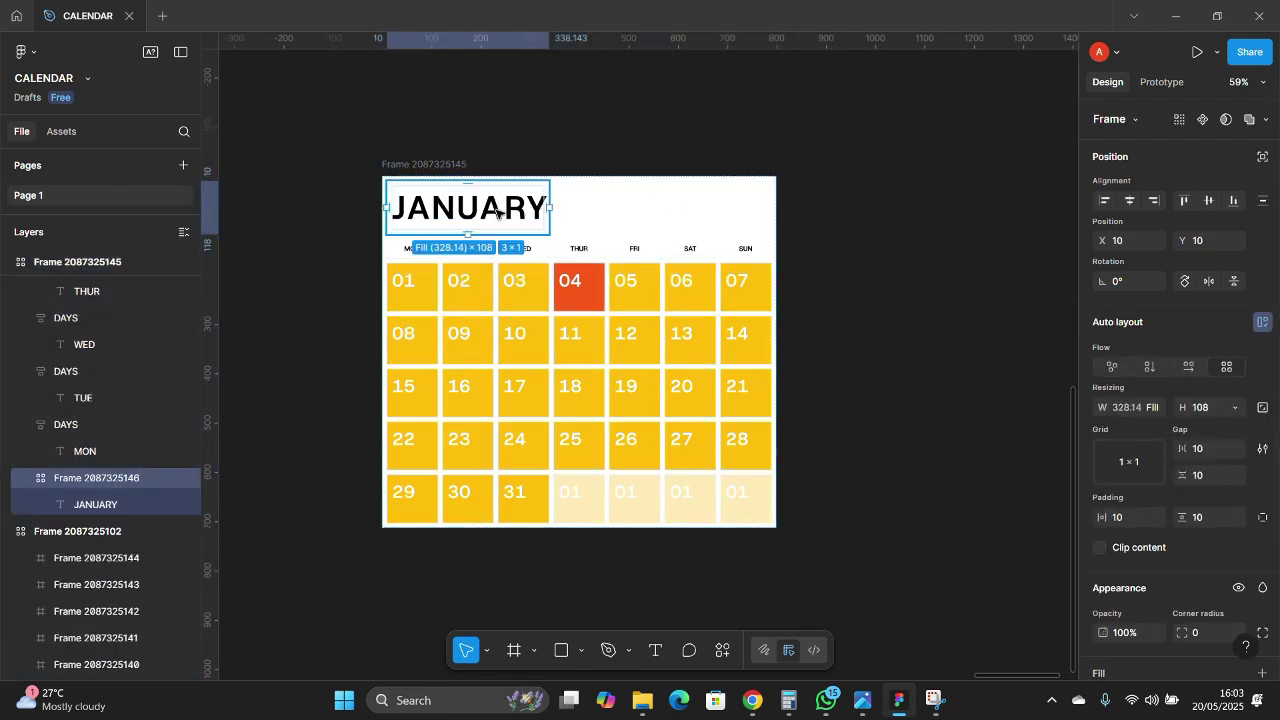